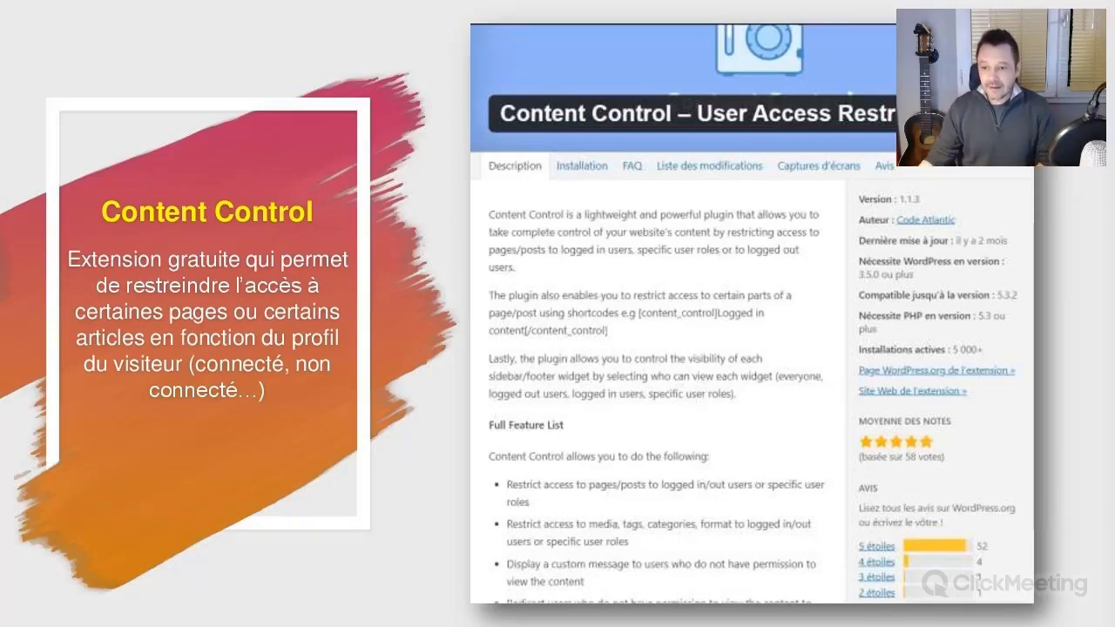
# Advance past the Content Control slide to reach the site's RDV WordPress session list.
pyautogui.press('Right')
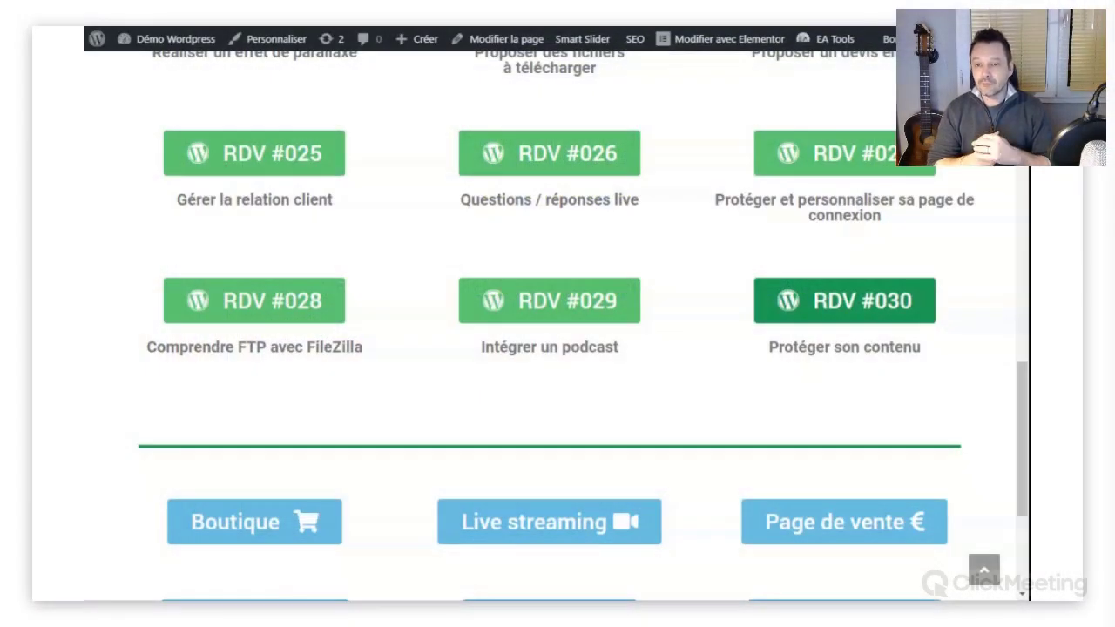
# Open the RDV #023 page and browse its downloads: Guide PDF, Pack des visuels, paid items.
pyautogui.scroll(4, 565, 323)
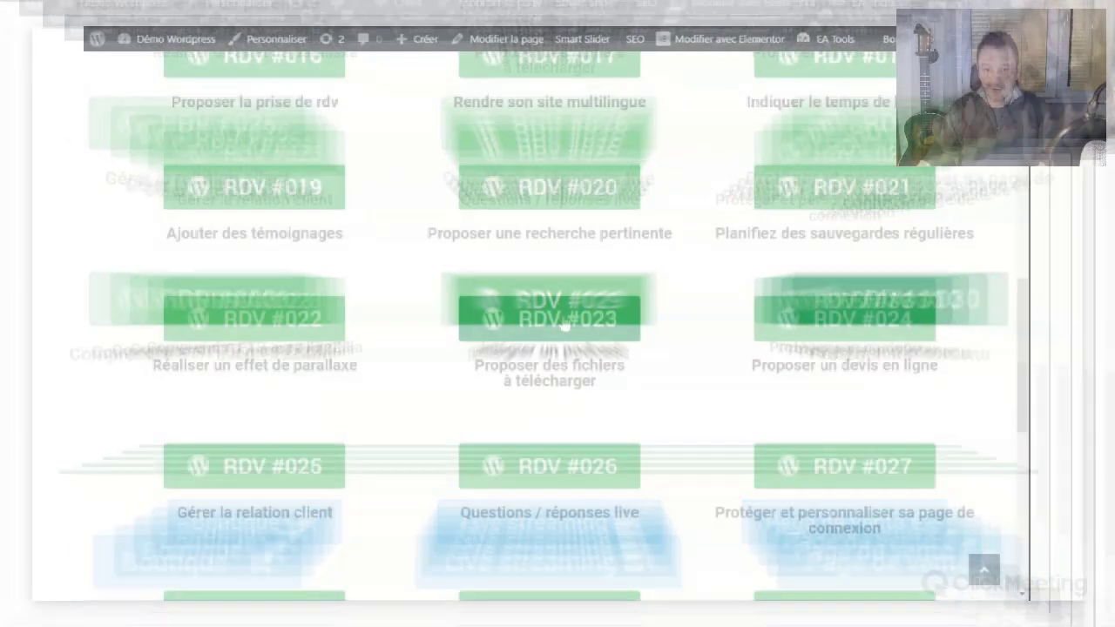
pyautogui.click(565, 320)
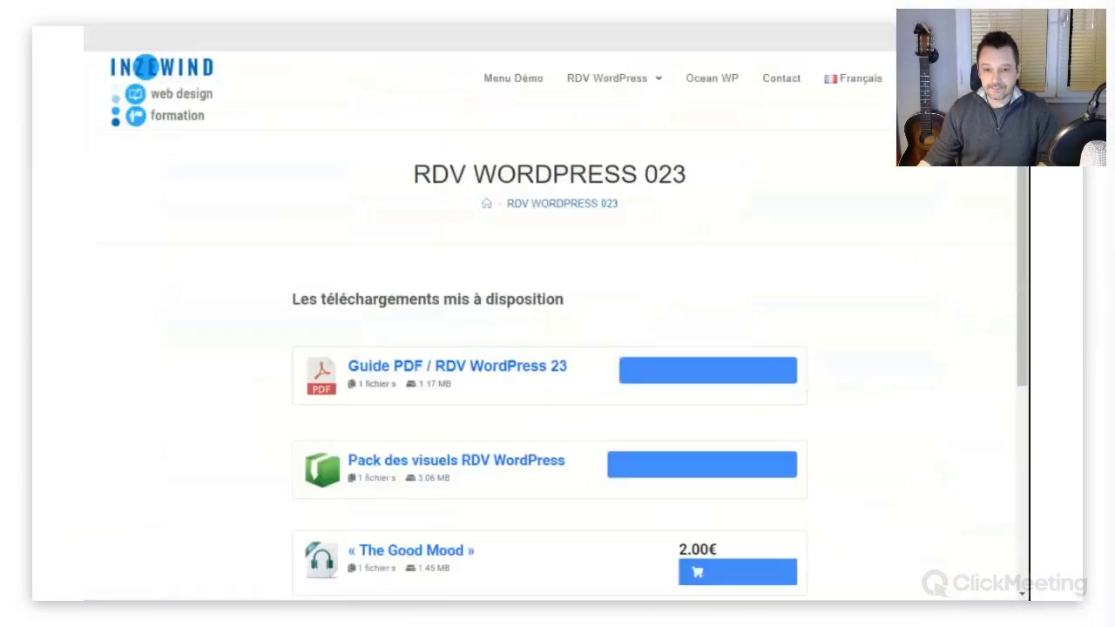
pyautogui.scroll(-2, 835, 217)
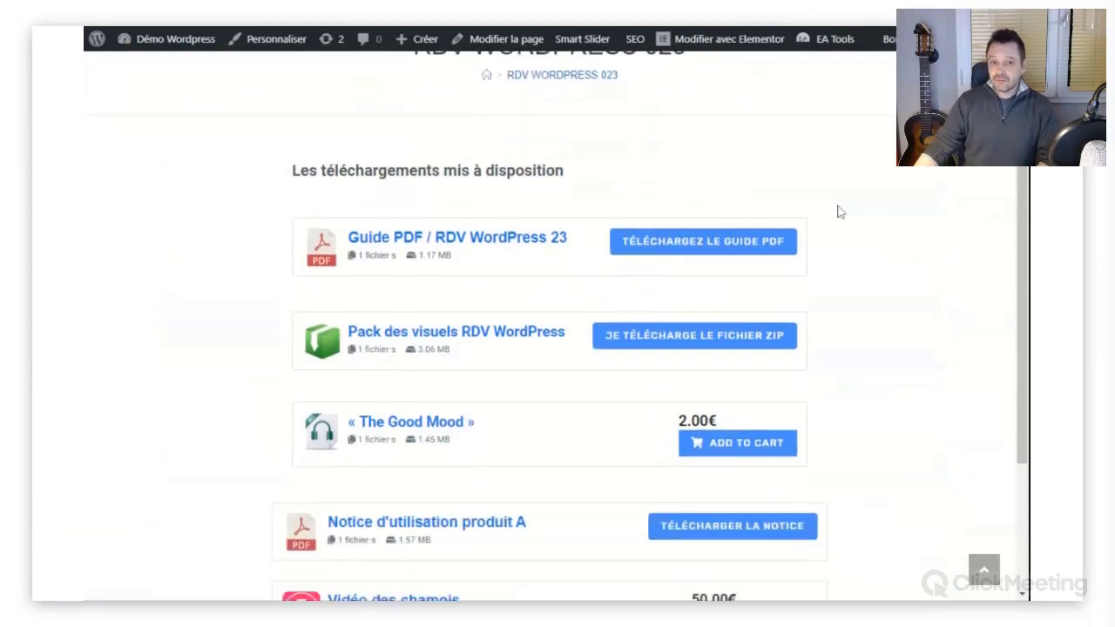
pyautogui.scroll(2, 835, 213)
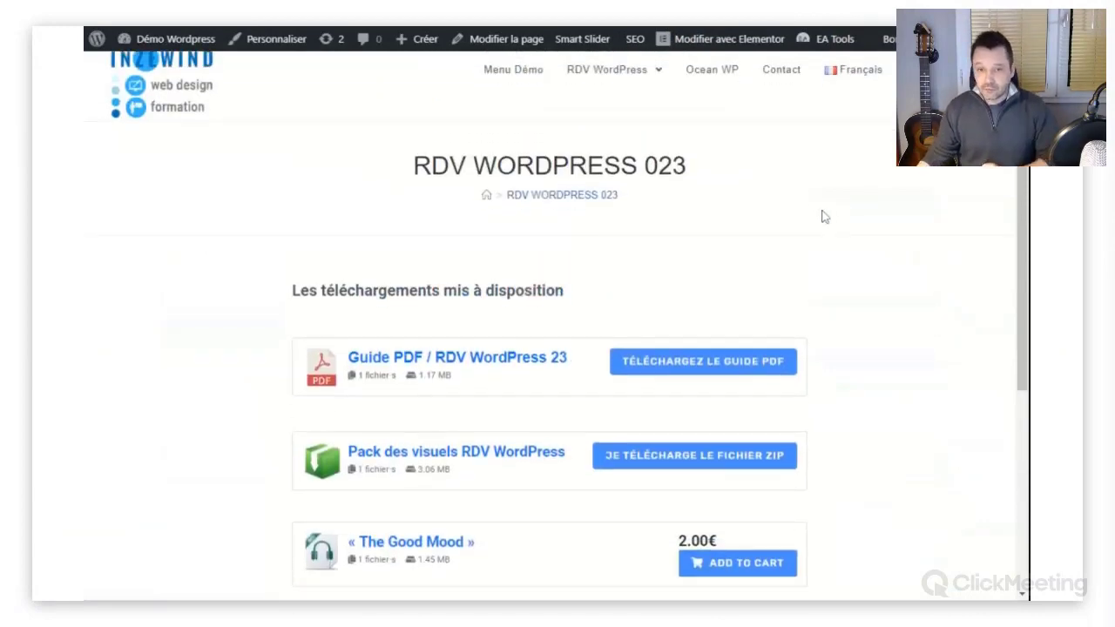
pyautogui.scroll(-4, 825, 218)
pyautogui.scroll(-1, 863, 235)
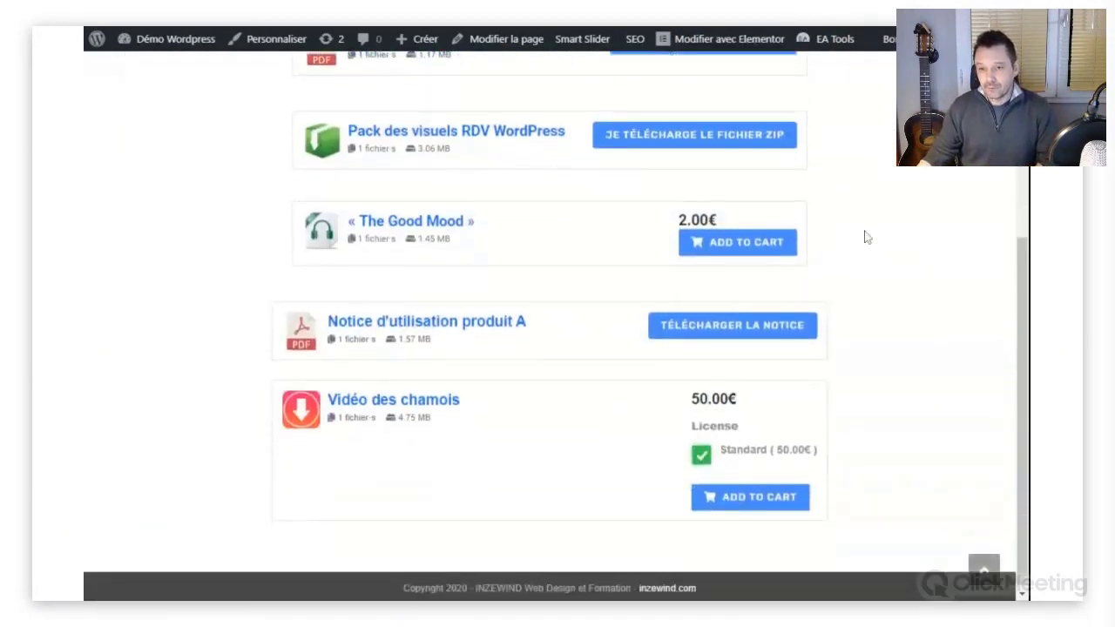
pyautogui.scroll(4, 863, 234)
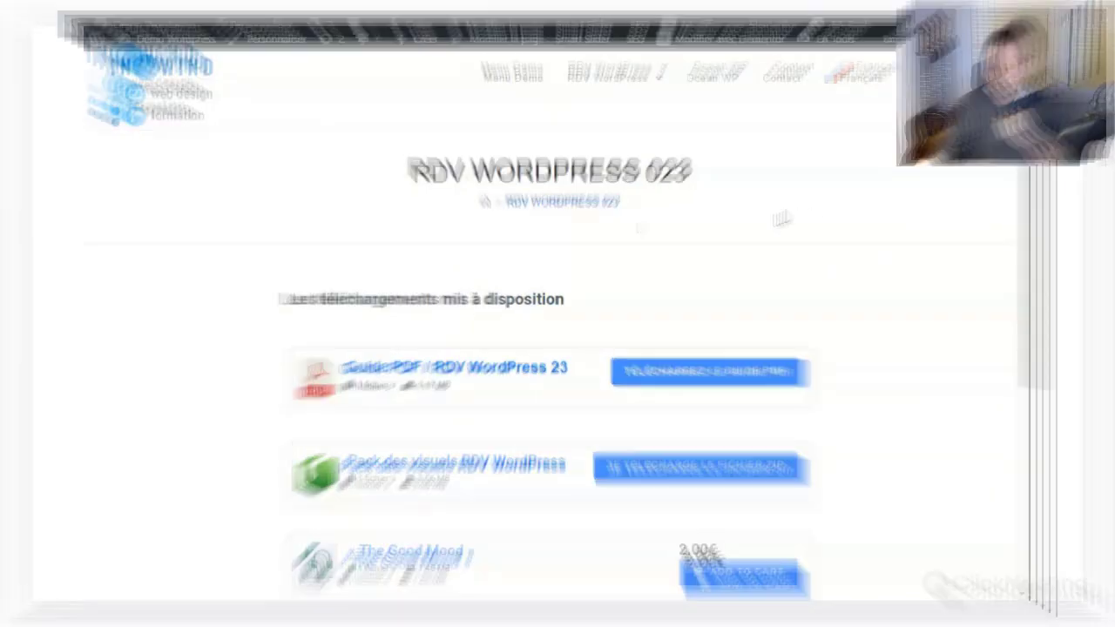
# Open RDV WORDPRESS 023 in the block editor via 'Modifier la page'.
pyautogui.click(506, 38)
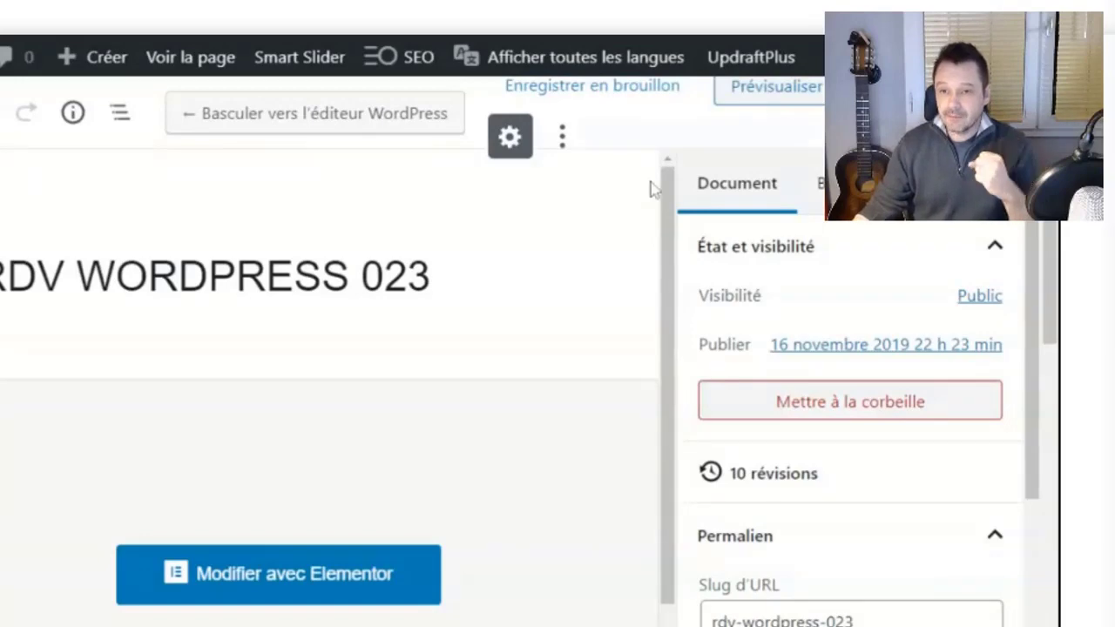
# Reveal the page's visibility choices: Public, Privé, and Protégé par mot de passe.
pyautogui.click(979, 298)
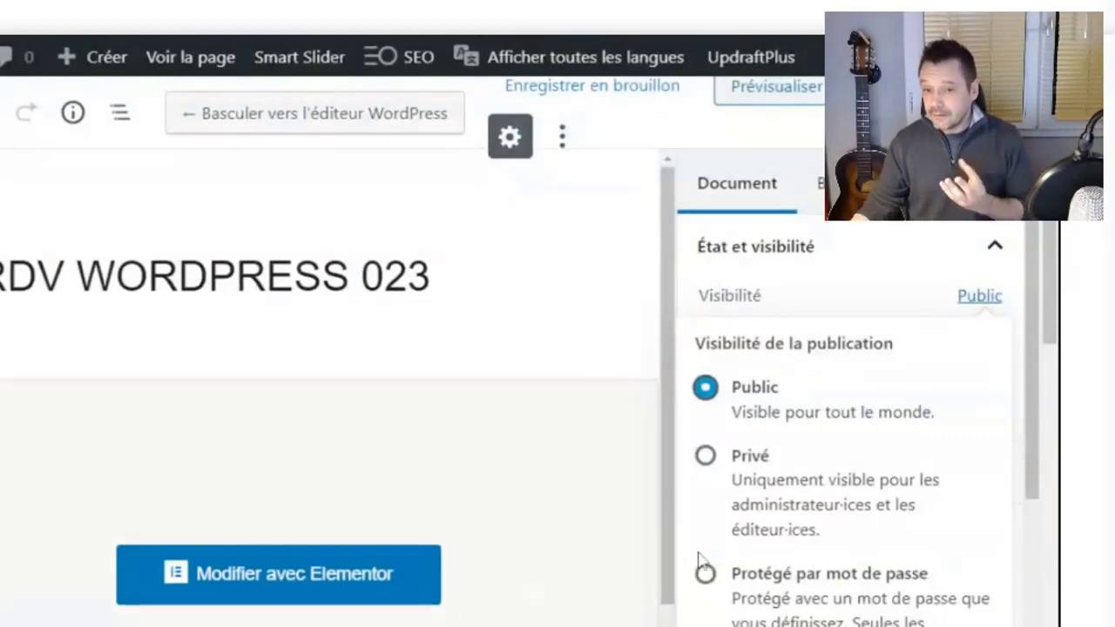
# Set RDV WORDPRESS 023 to Privé and save the page update.
pyautogui.click(708, 464)
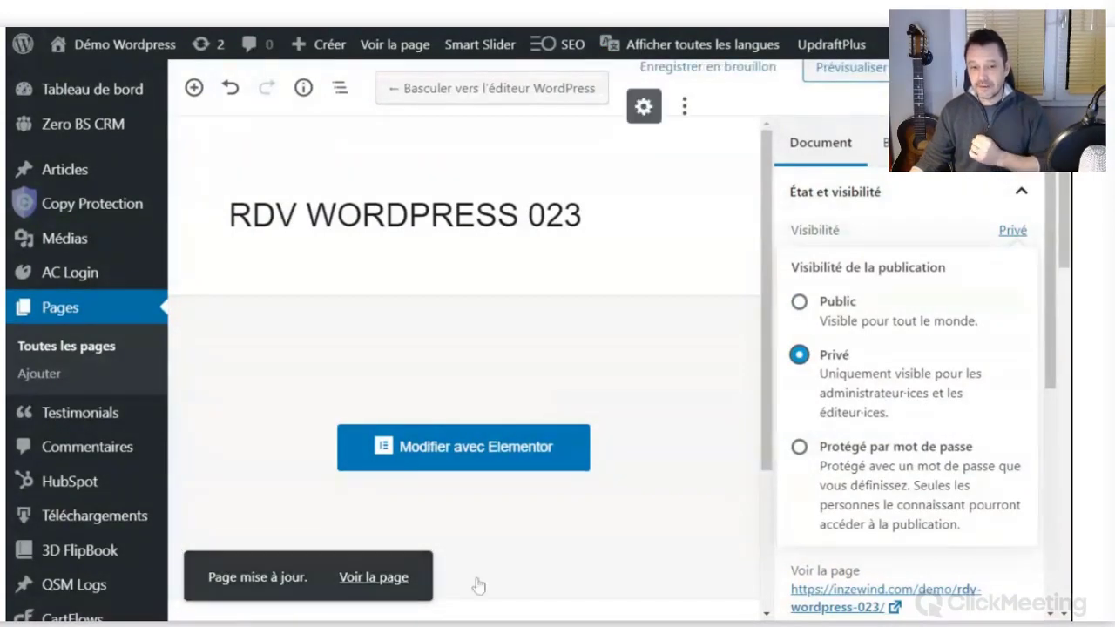
pyautogui.click(380, 582)
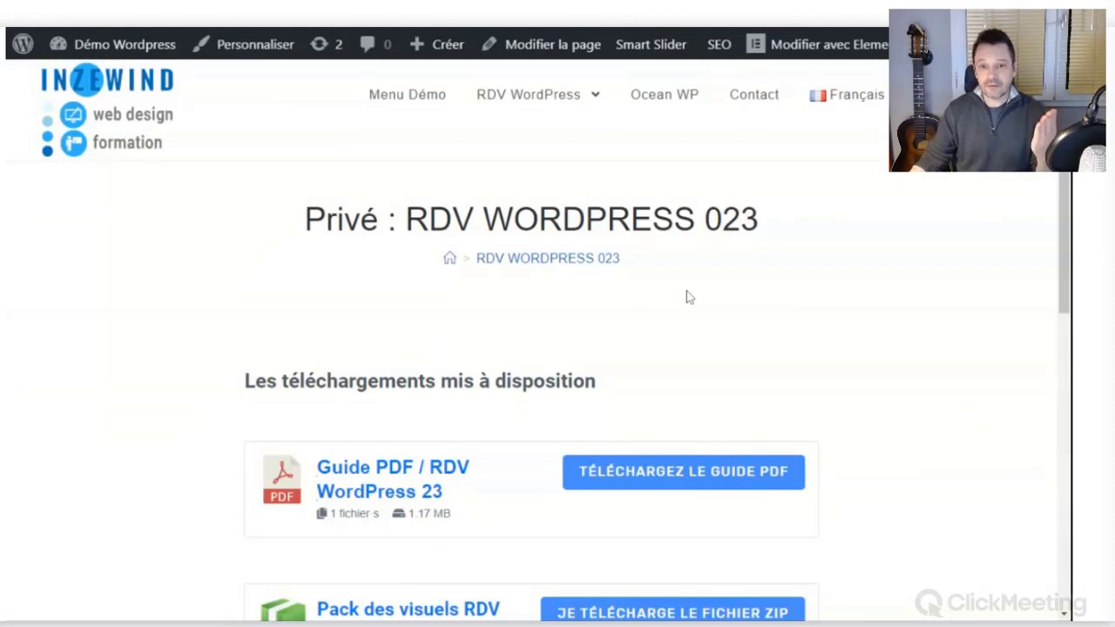
# Check the live 'Privé :' page and bring up the account menu with the logout option.
pyautogui.scroll(-6, 687, 298)
pyautogui.scroll(6, 687, 298)
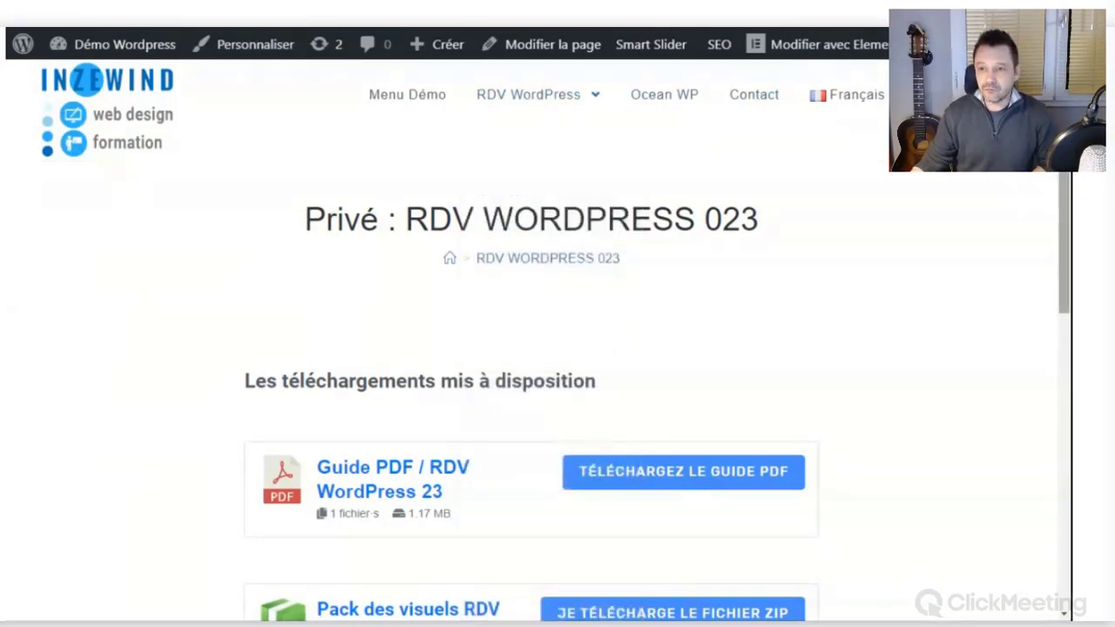
pyautogui.moveTo(994, 44)
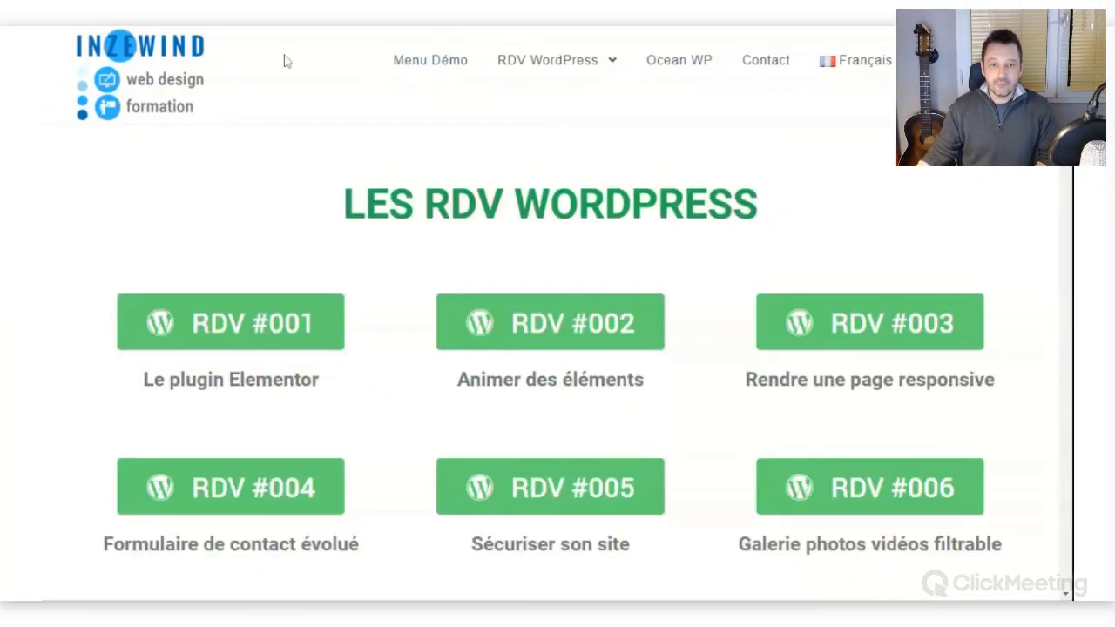
# While logged out, scroll the RDV list and open RDV #023 to confirm it returns a 404.
pyautogui.scroll(-2, 878, 125)
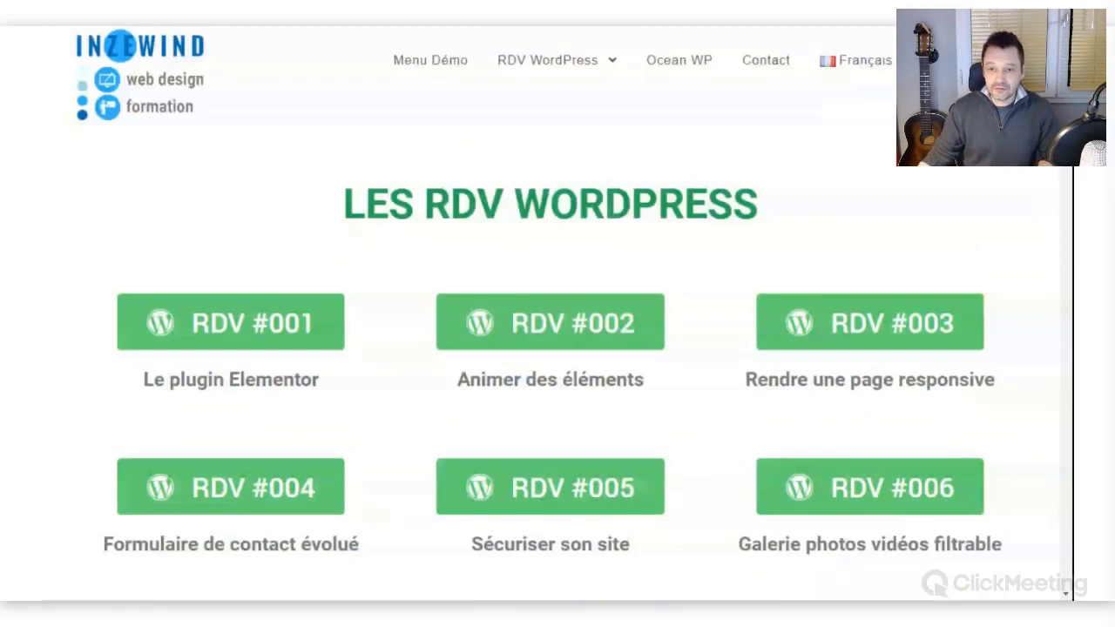
pyautogui.scroll(-8, 1062, 216)
pyautogui.scroll(2, 1062, 216)
pyautogui.moveTo(1062, 216); pyautogui.dragTo(1045, 371)
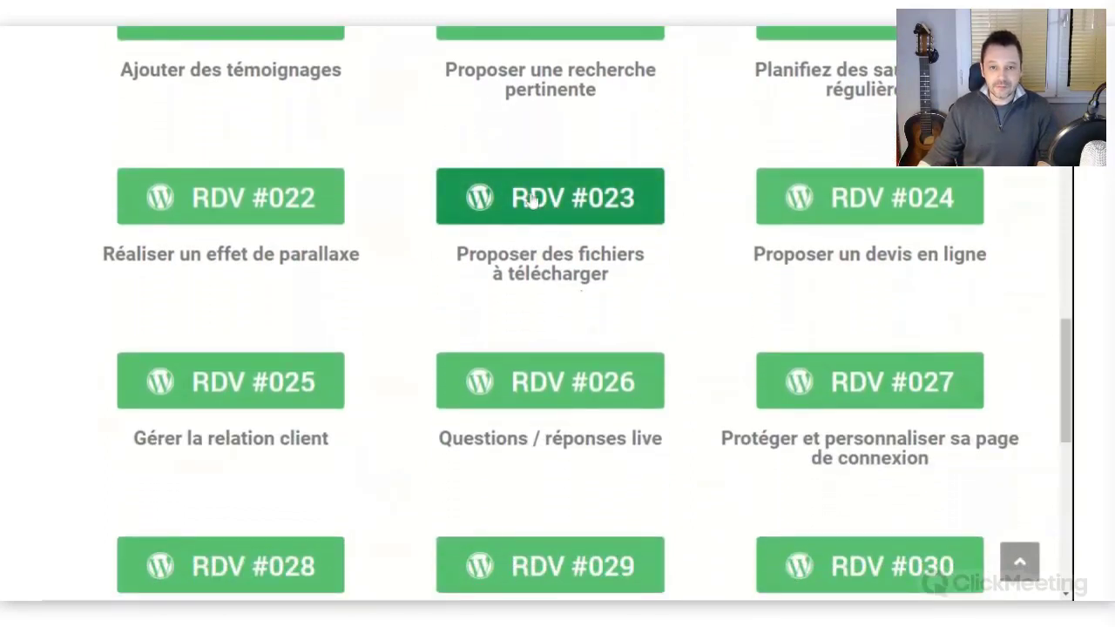
pyautogui.click(531, 200)
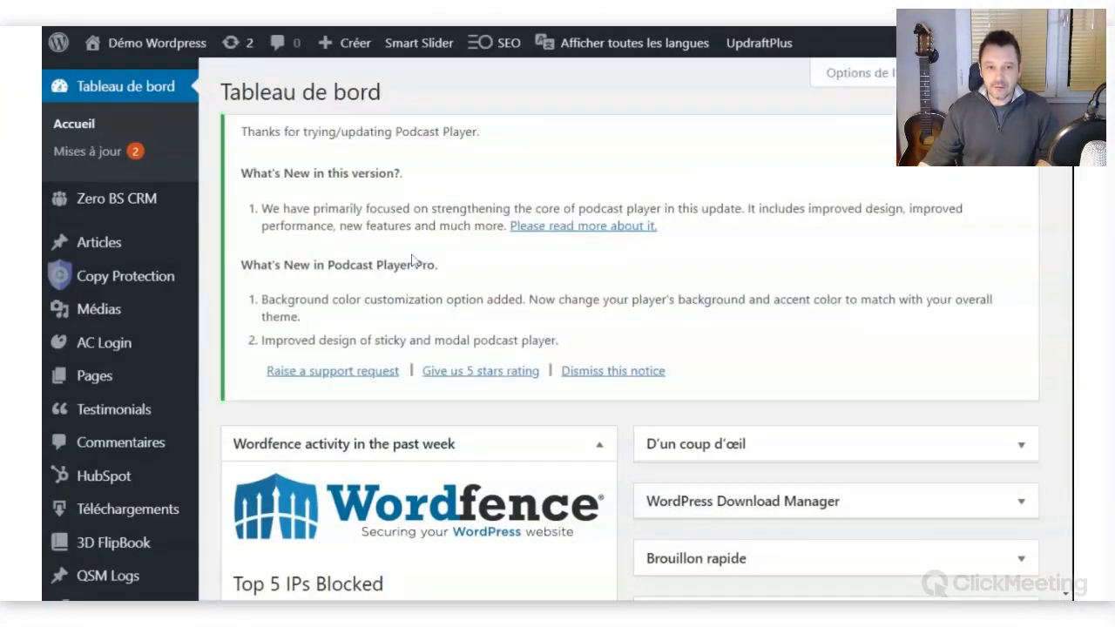
# Return to the logged-in site tab, open the private RDV #023 page, and edit it.
pyautogui.moveTo(131, 193)
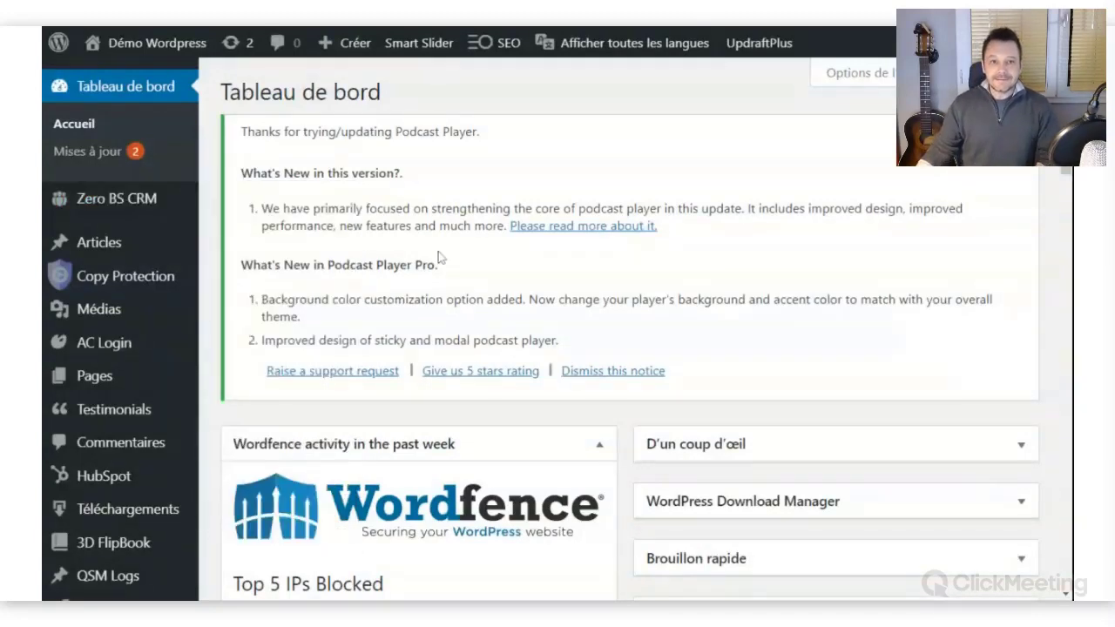
pyautogui.hotkey('ctrl', 'Tab')
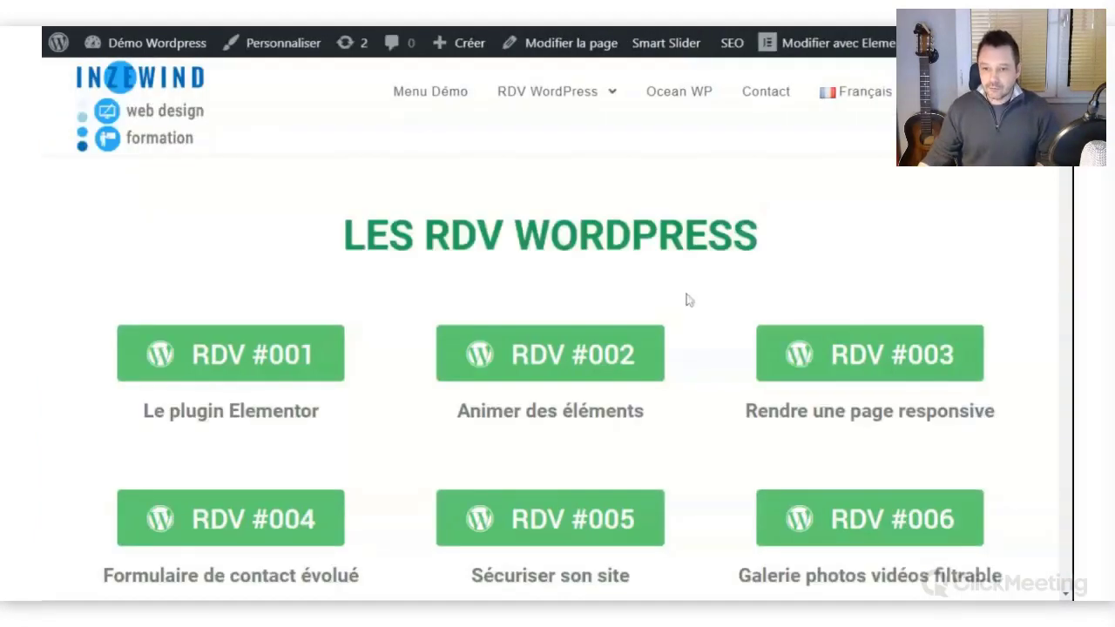
pyautogui.scroll(-4, 689, 301)
pyautogui.scroll(-4, 720, 304)
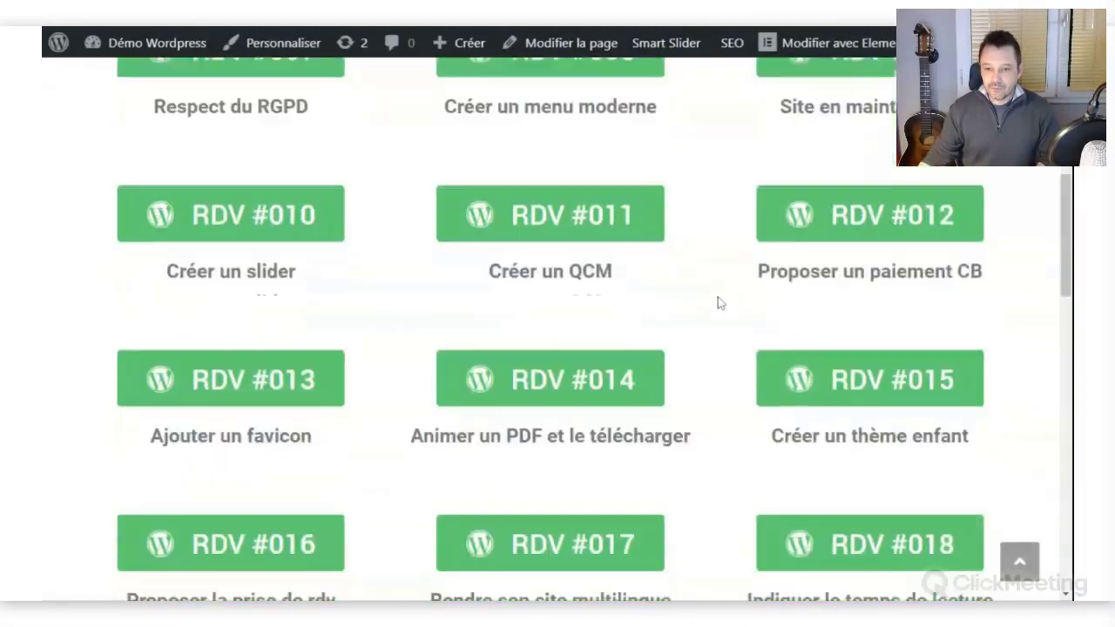
pyautogui.scroll(-3, 720, 302)
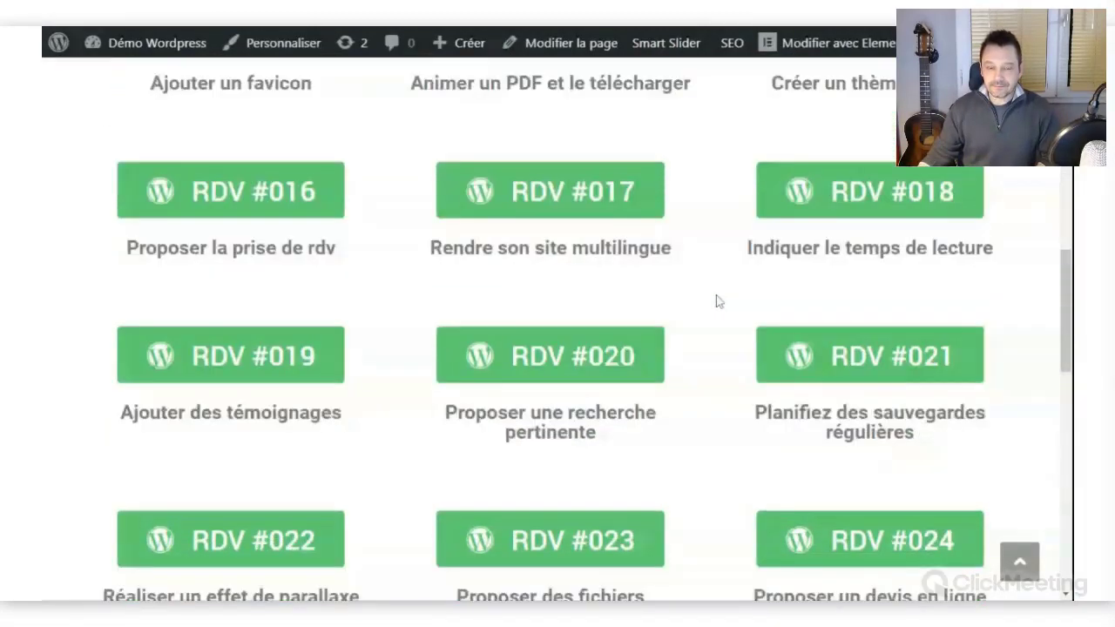
pyautogui.scroll(-3, 720, 302)
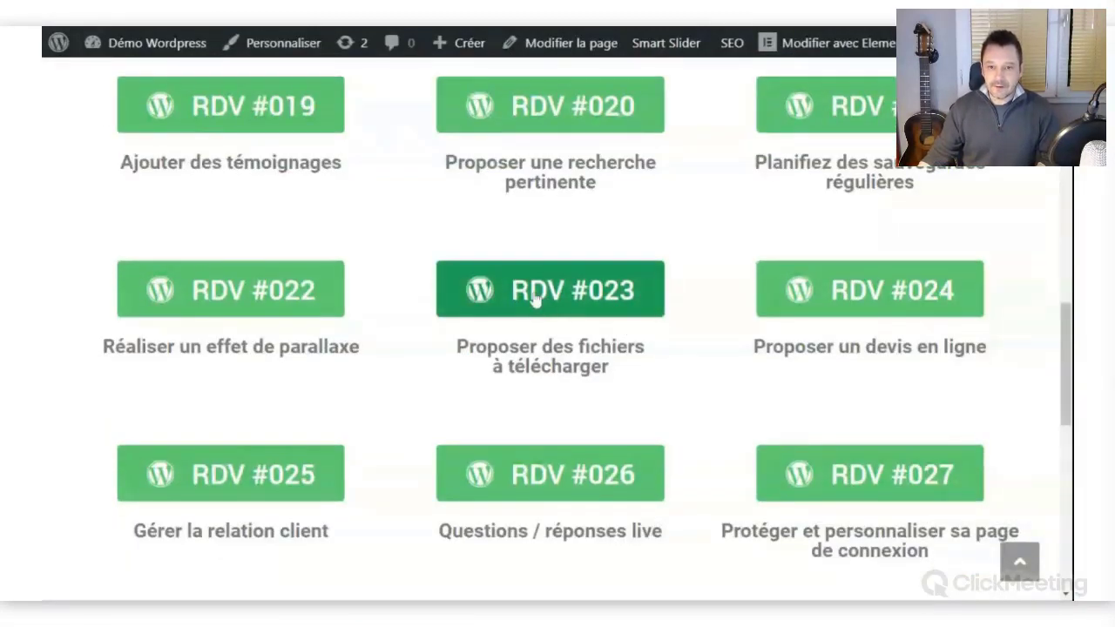
pyautogui.click(539, 310)
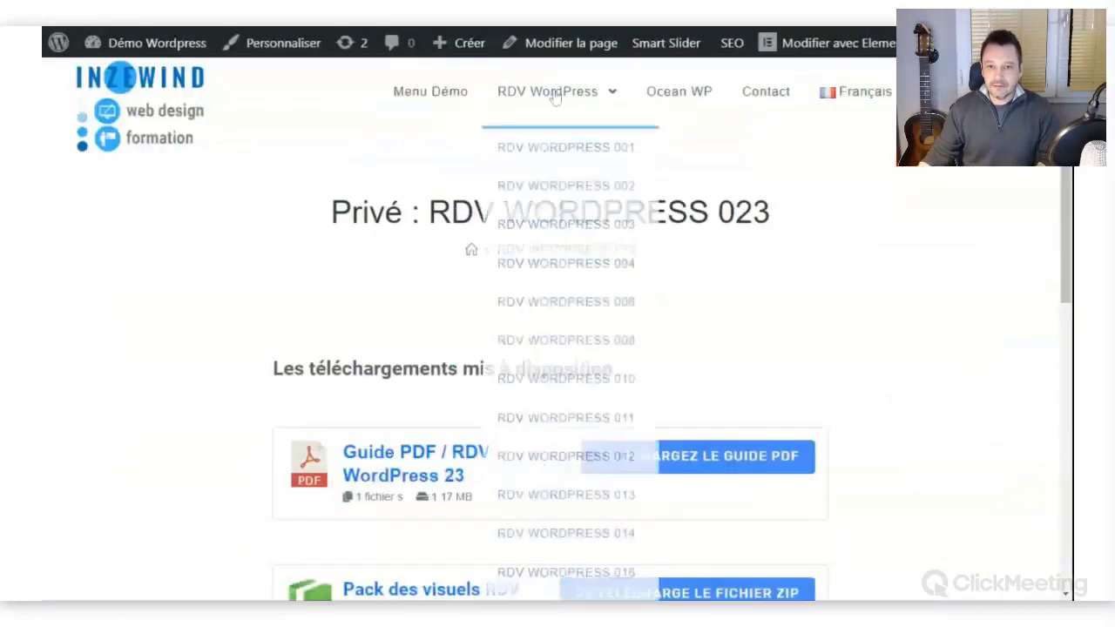
pyautogui.click(570, 44)
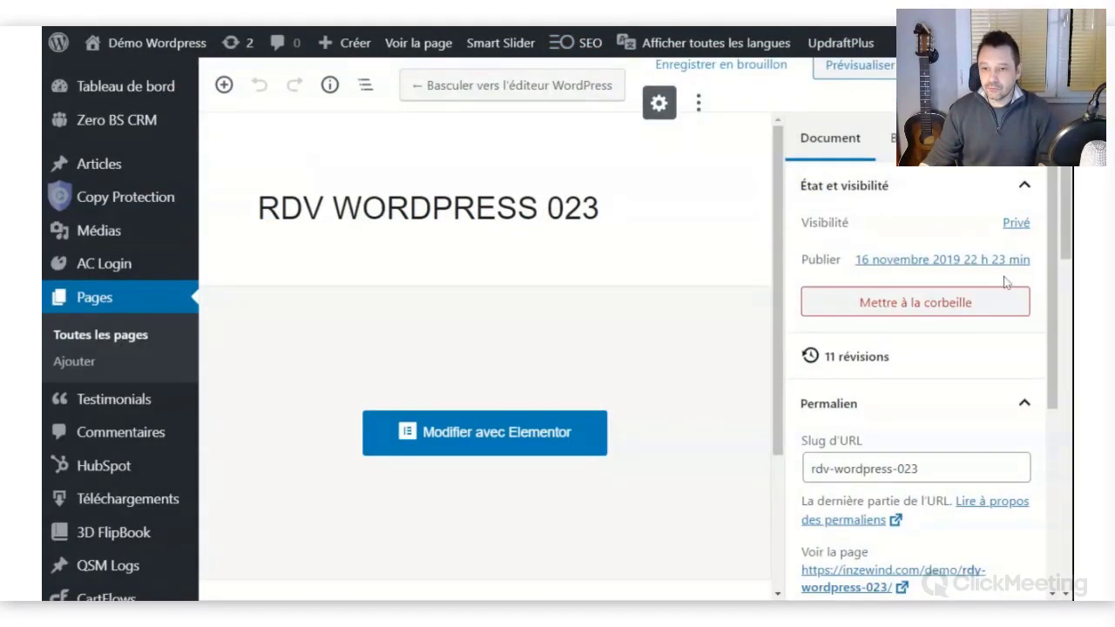
# Switch the page visibility from Privé to Protégé par mot de passe, then reopen the visibility choices.
pyautogui.click(1016, 228)
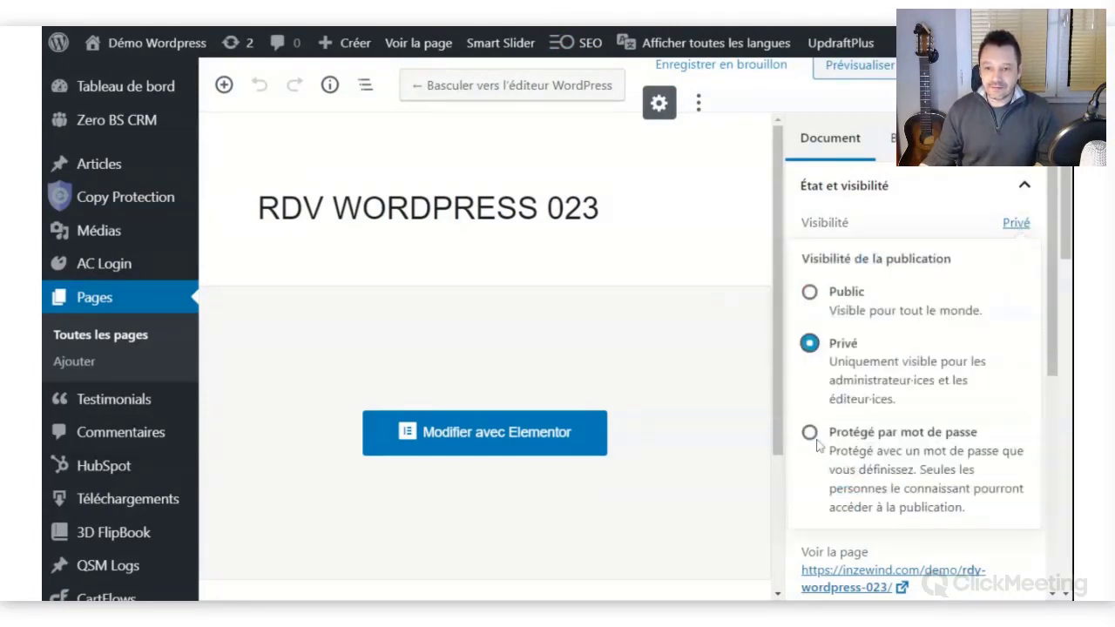
pyautogui.click(810, 436)
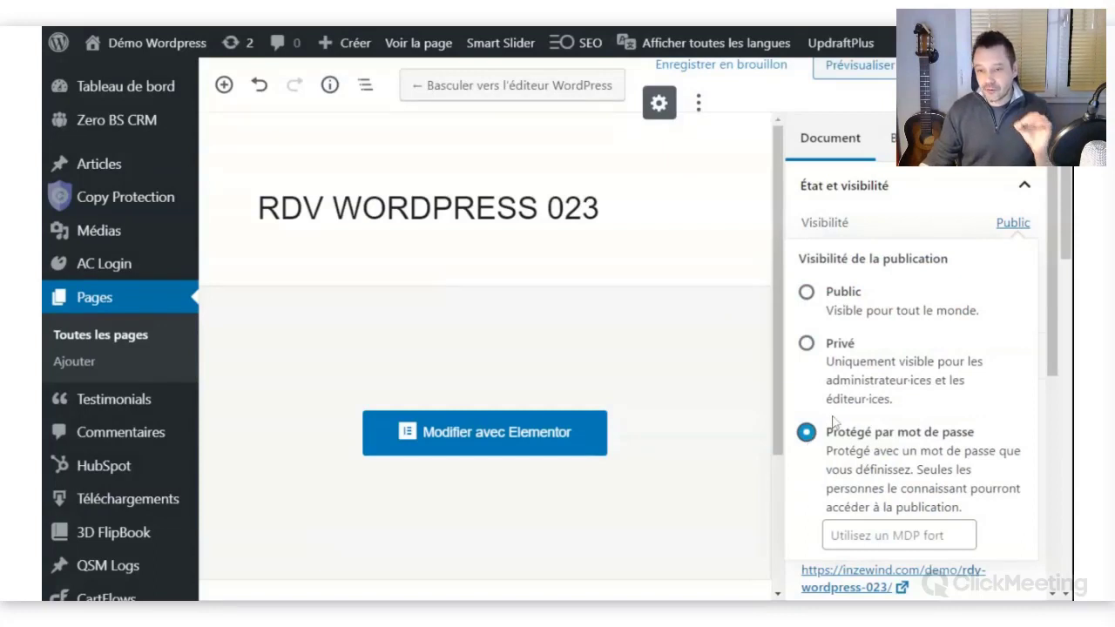
pyautogui.scroll(-1, 121, 348)
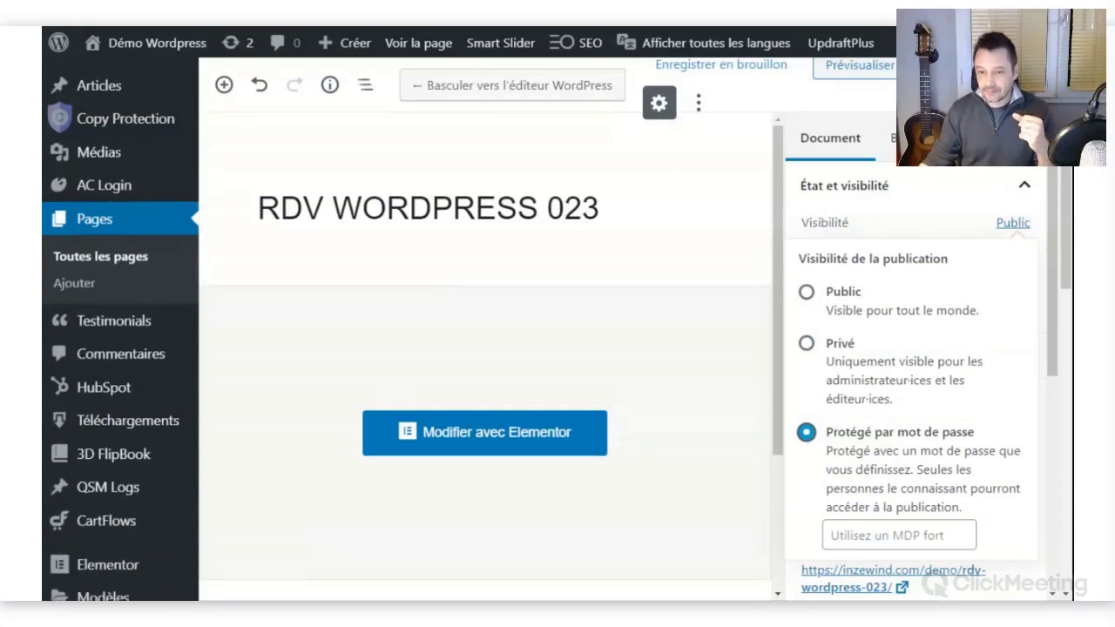
pyautogui.click(1043, 310)
pyautogui.scroll(-3, 1043, 310)
pyautogui.scroll(3, 1043, 310)
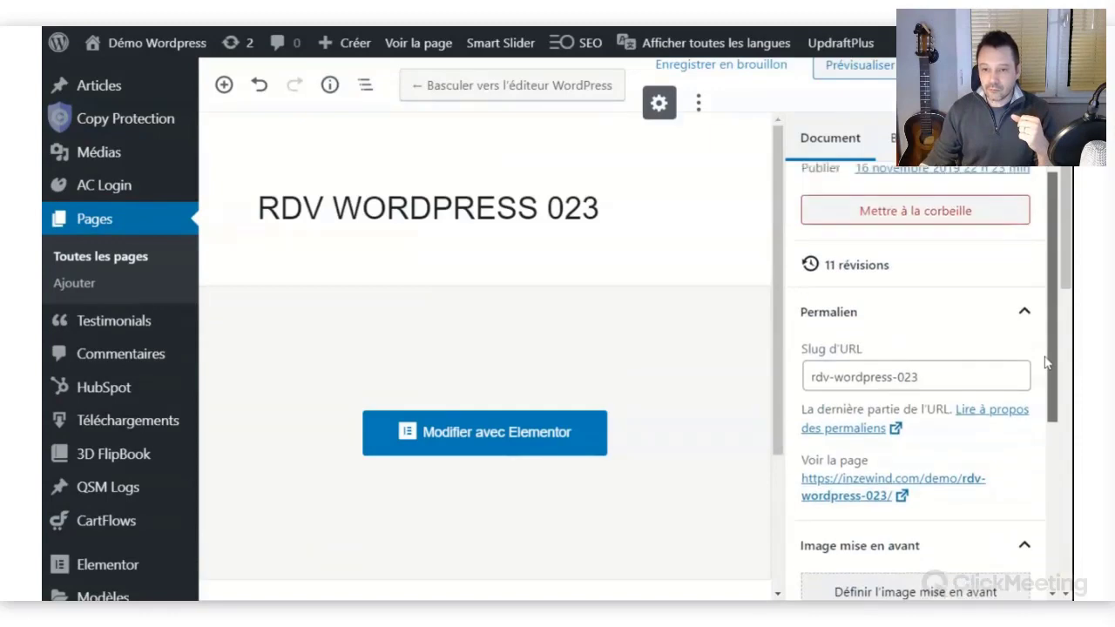
pyautogui.scroll(2, 926, 378)
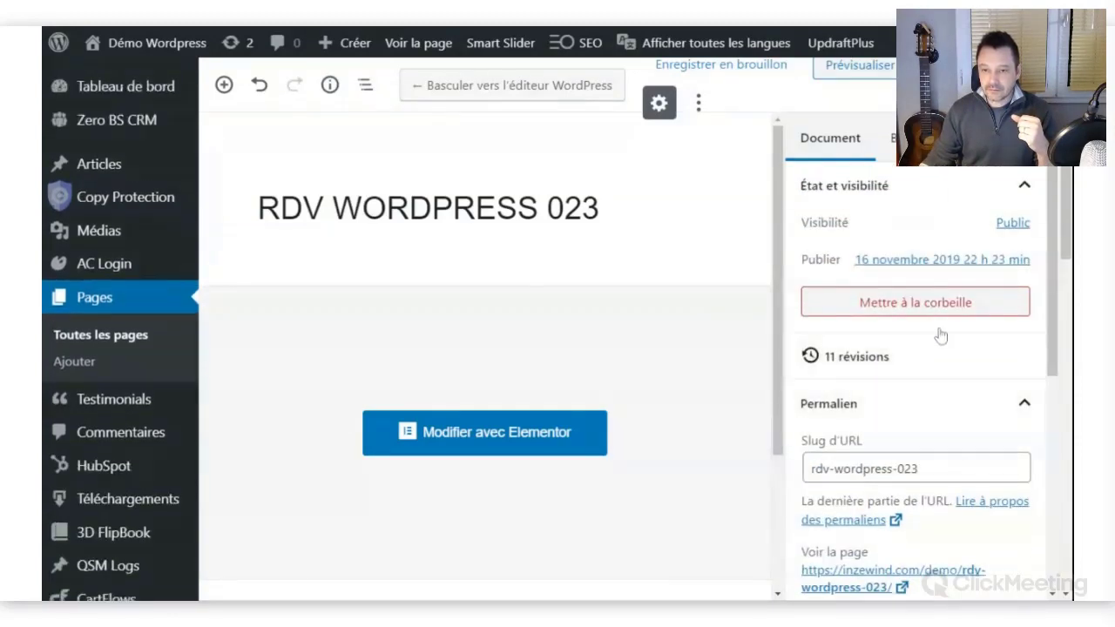
pyautogui.click(1014, 223)
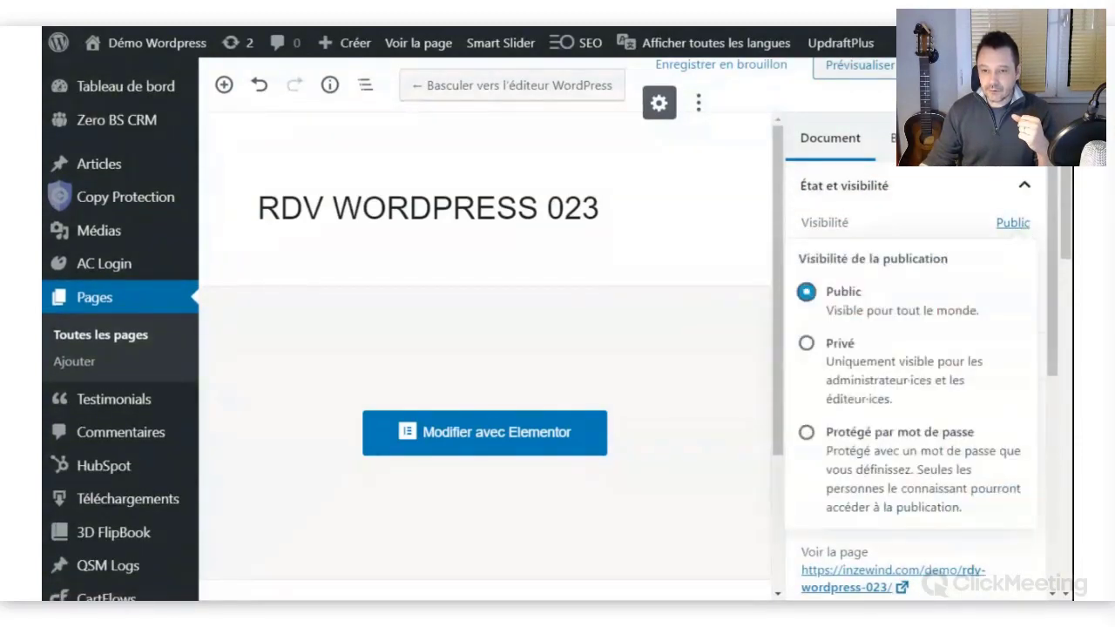
# Make RDV WORDPRESS 023 Protégé par mot de passe, enter the page password, and save with Ctrl+S.
pyautogui.click(808, 434)
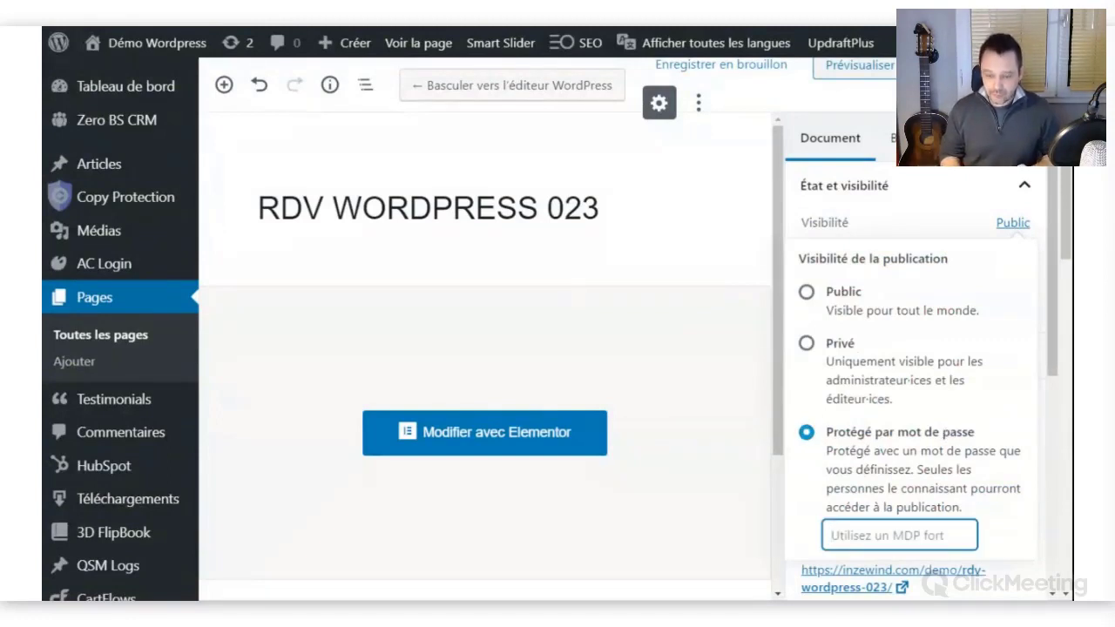
pyautogui.write('rd')
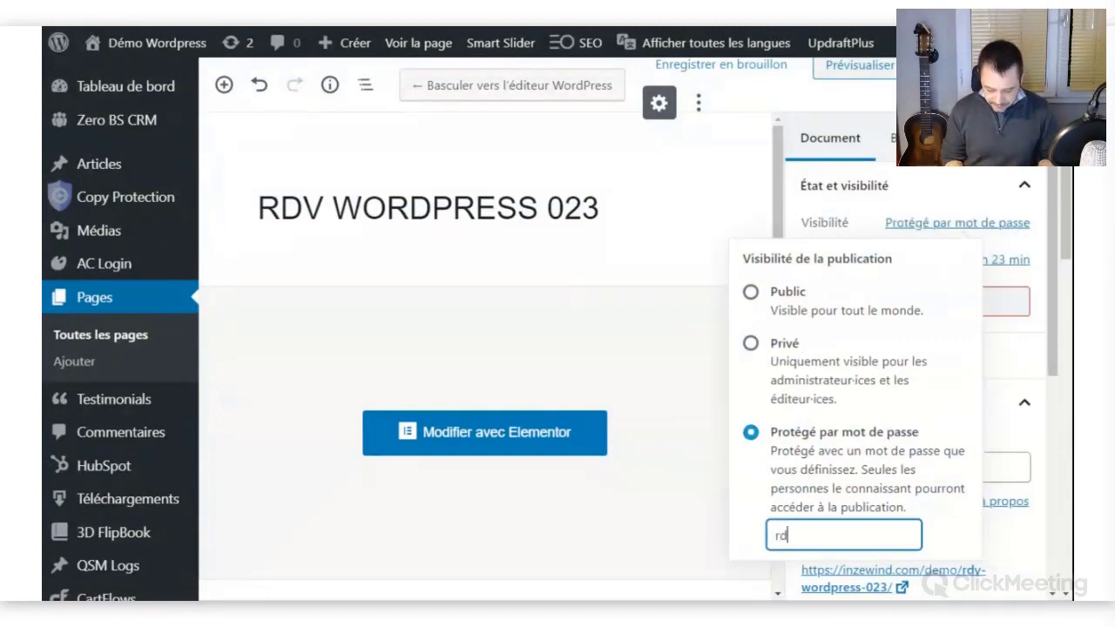
pyautogui.write('v-wordpress')
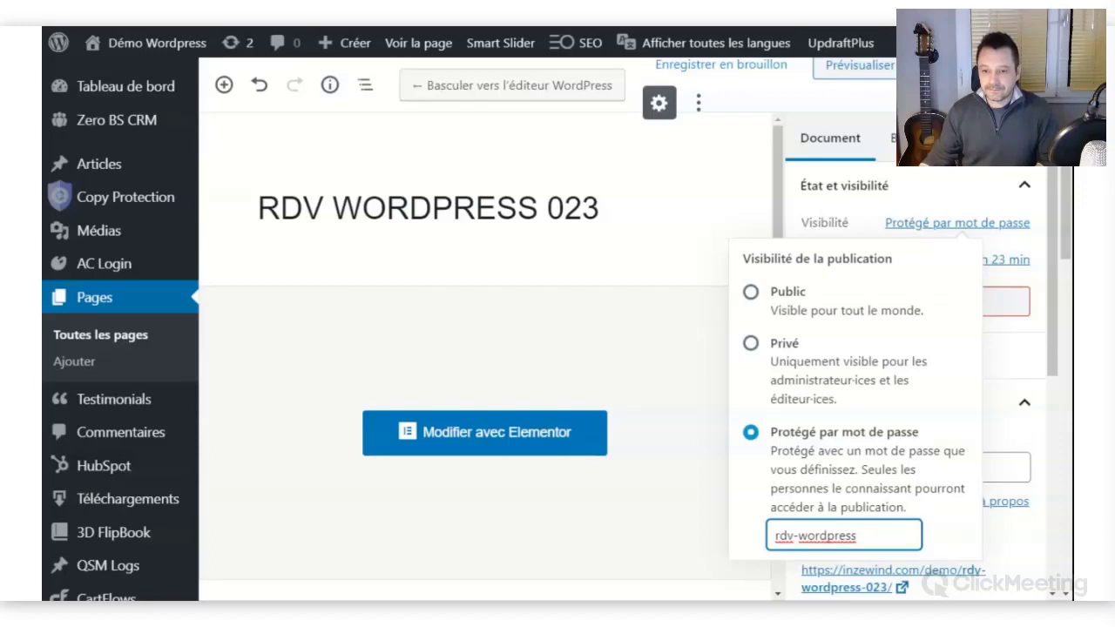
pyautogui.scroll(-1, 121, 349)
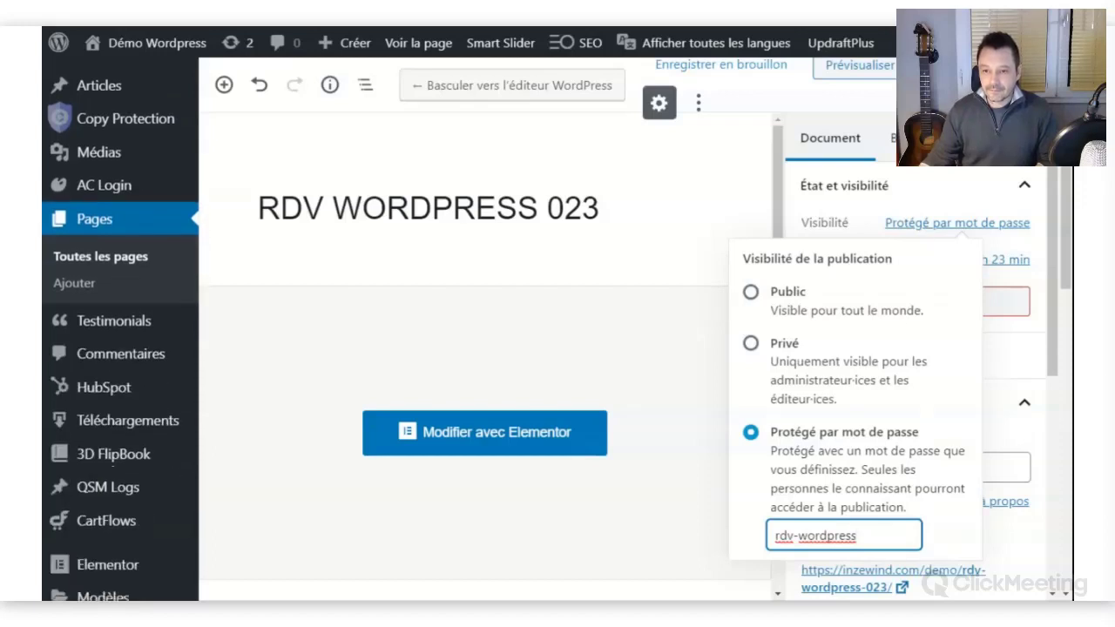
pyautogui.press('Tab')
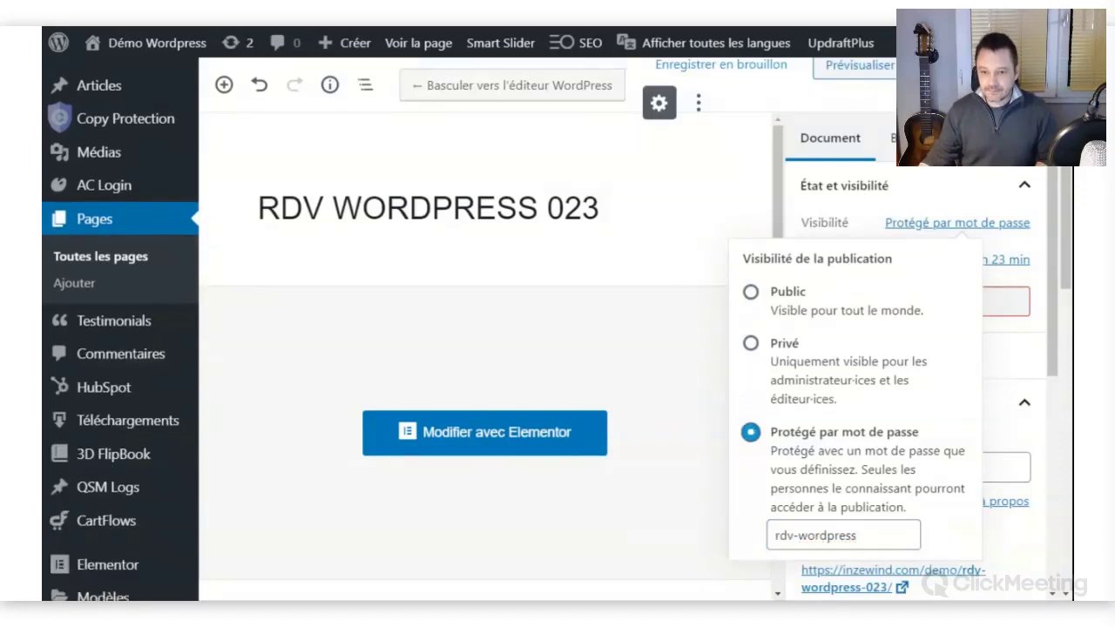
pyautogui.hotkey('ctrl', 's')
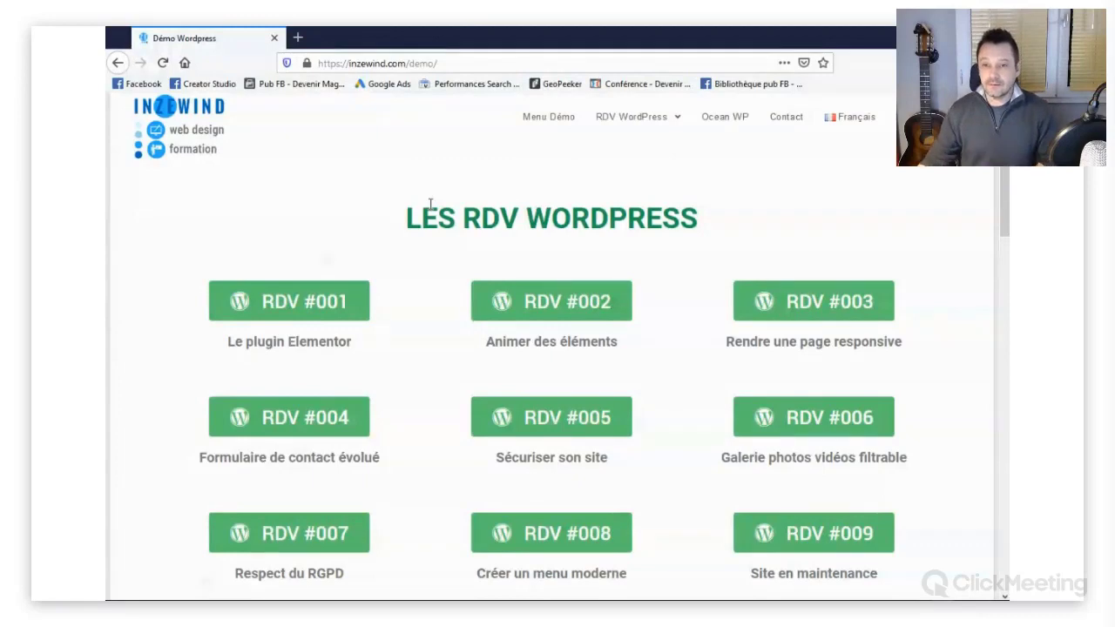
# Open the RDV #023 page on the live site and unlock it with its page password.
pyautogui.moveTo(1007, 190); pyautogui.dragTo(1005, 423)
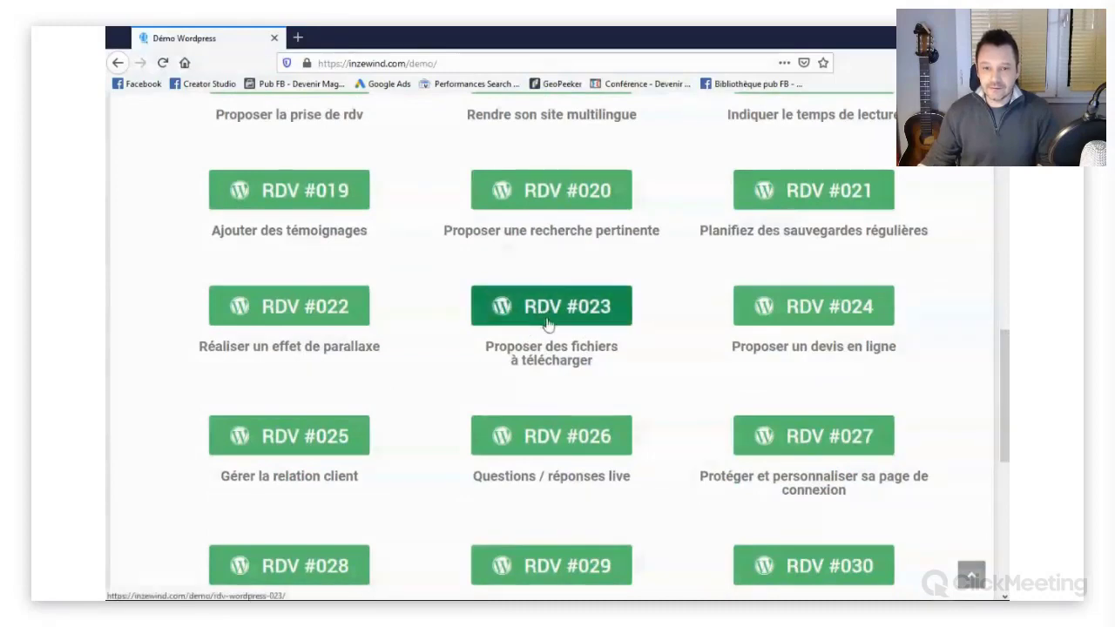
pyautogui.click(552, 325)
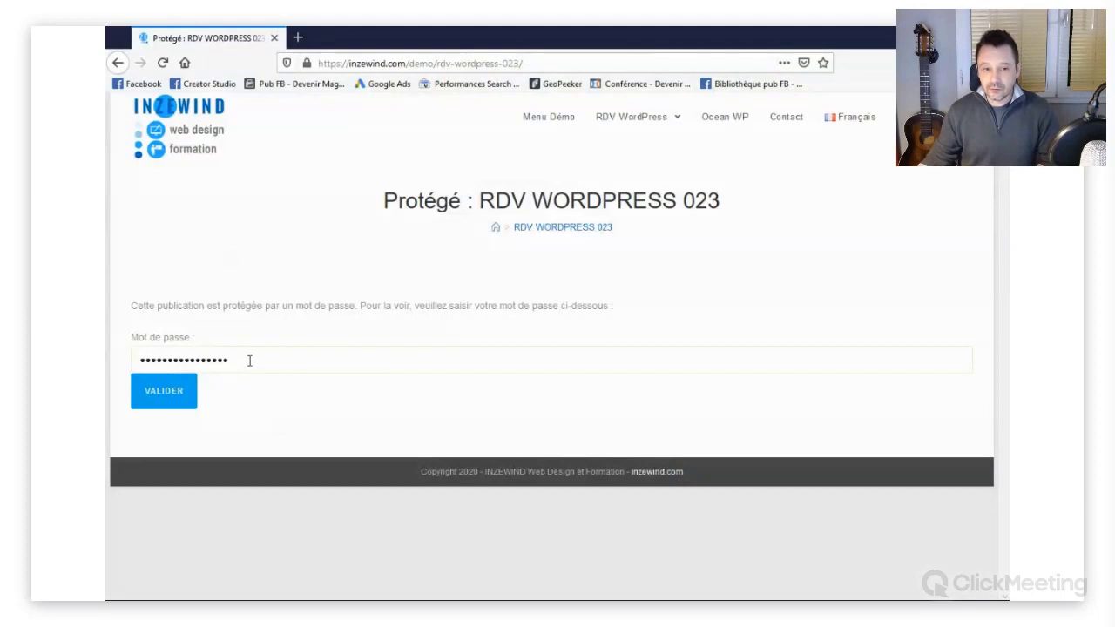
pyautogui.moveTo(249, 361); pyautogui.dragTo(139, 364)
pyautogui.press('BackSpace')
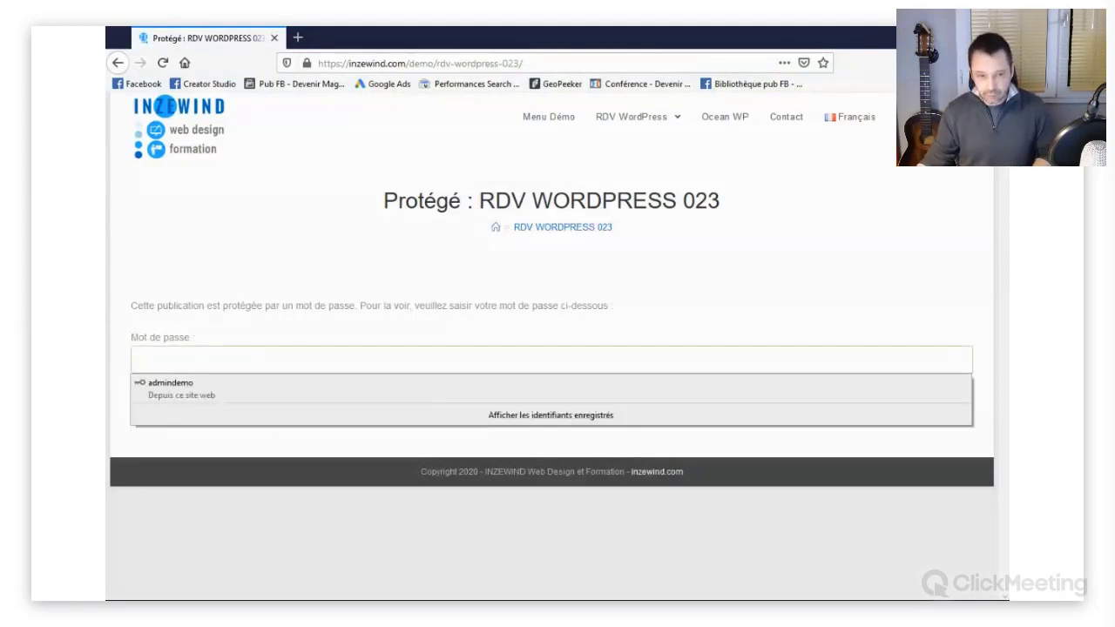
pyautogui.write('*****************')
pyautogui.click(185, 392)
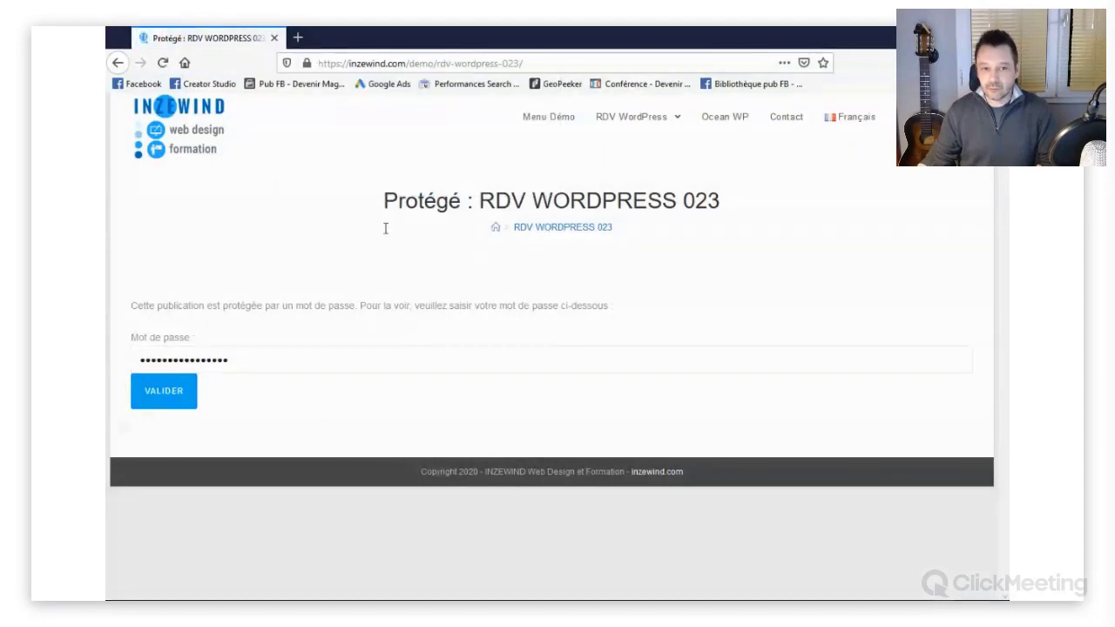
pyautogui.moveTo(249, 361); pyautogui.dragTo(116, 356)
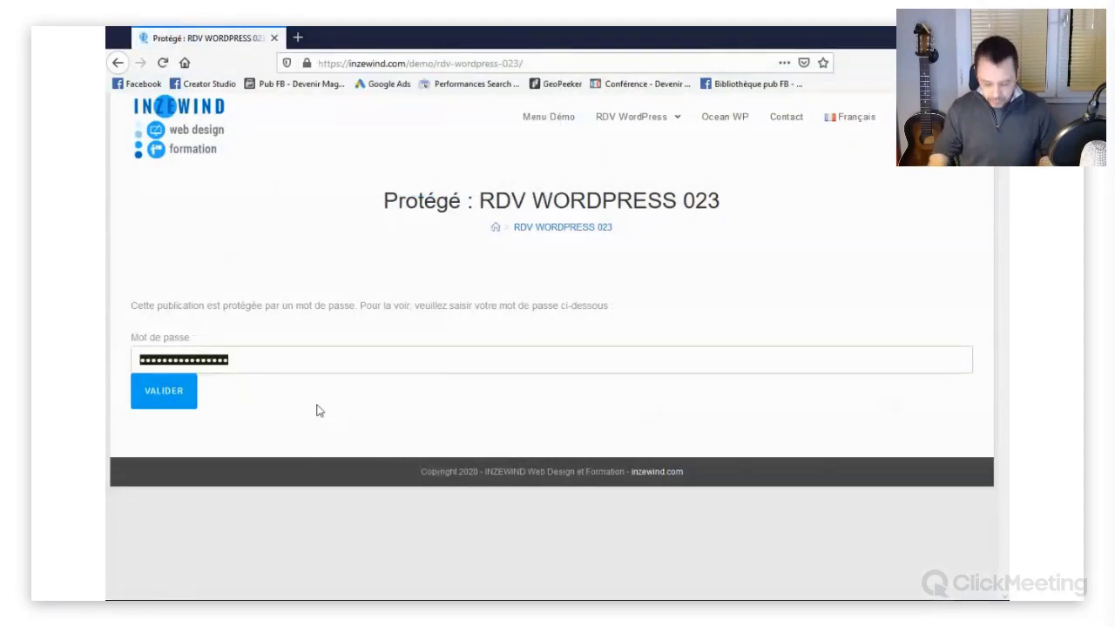
pyautogui.write('***')
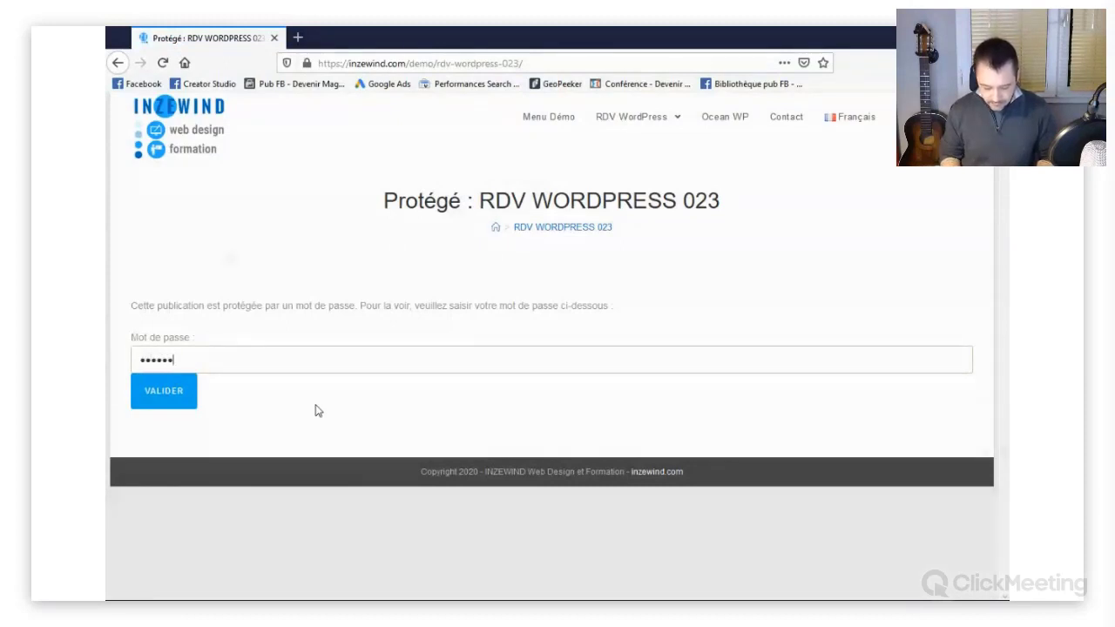
pyautogui.write('**********')
pyautogui.click(175, 393)
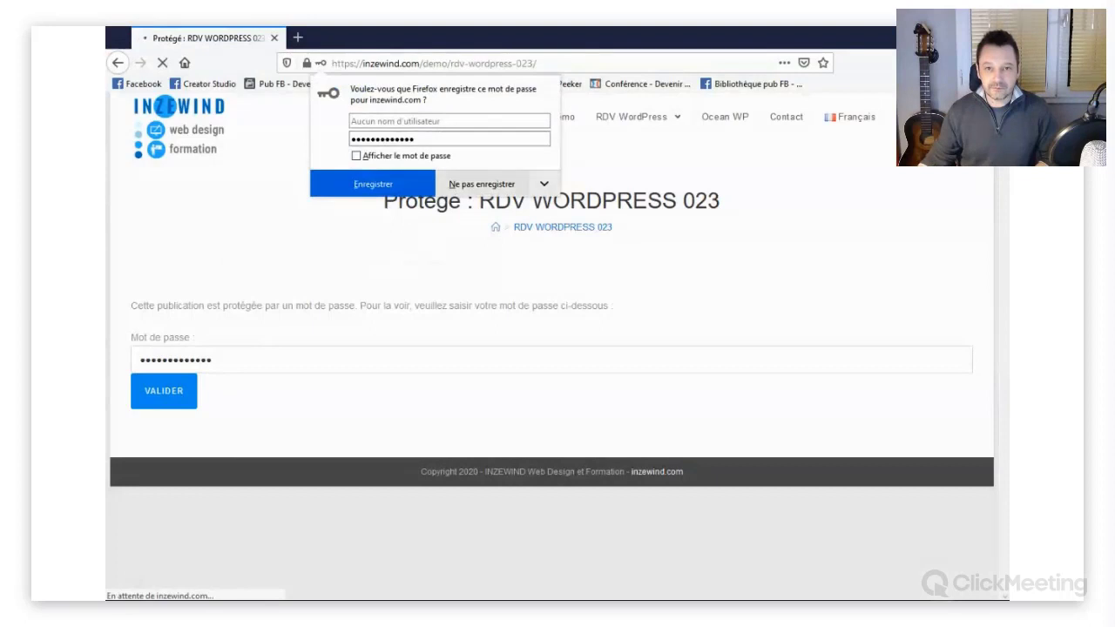
pyautogui.click(482, 184)
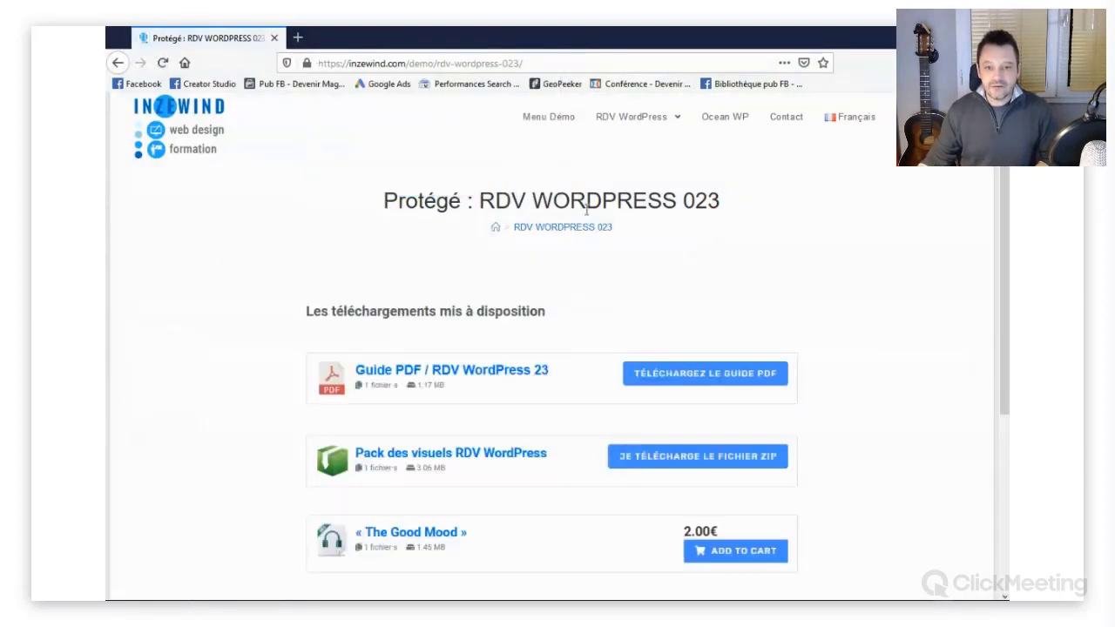
# Scroll through the unlocked RDV WORDPRESS 023 downloads list, including Guide PDF.
pyautogui.scroll(-1, 1002, 202)
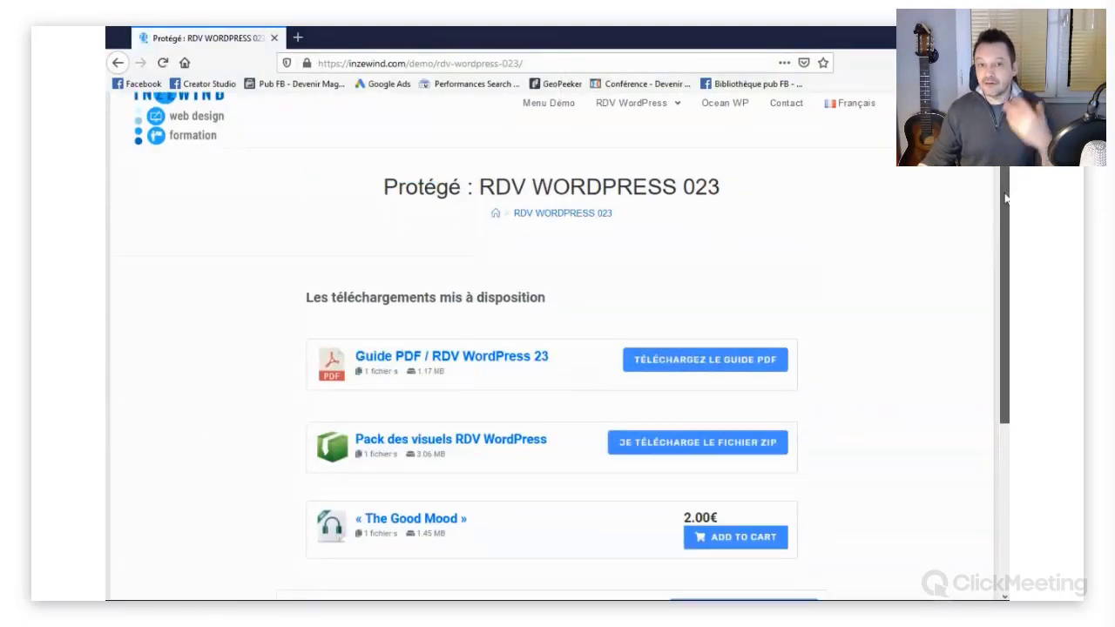
pyautogui.scroll(-4, 1002, 196)
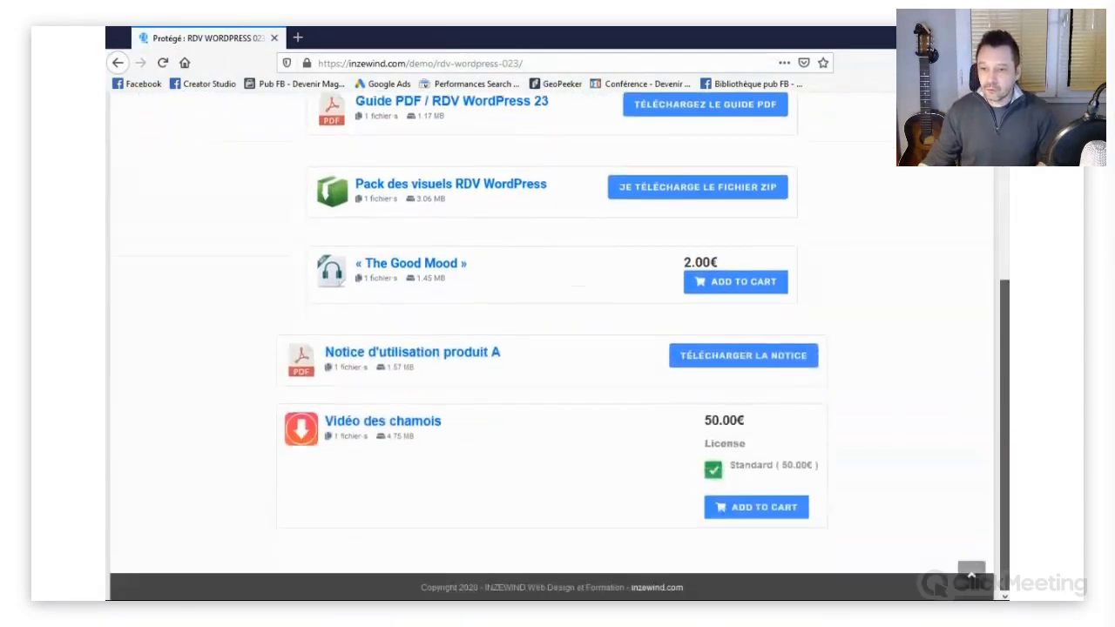
pyautogui.scroll(5, 993, 183)
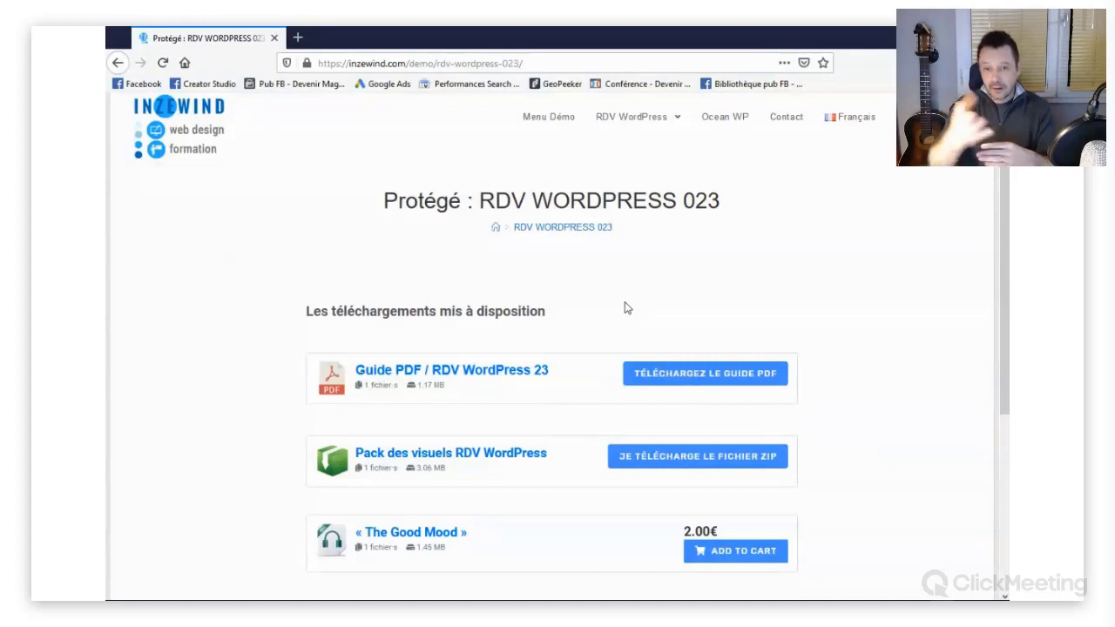
pyautogui.scroll(-2, 440, 308)
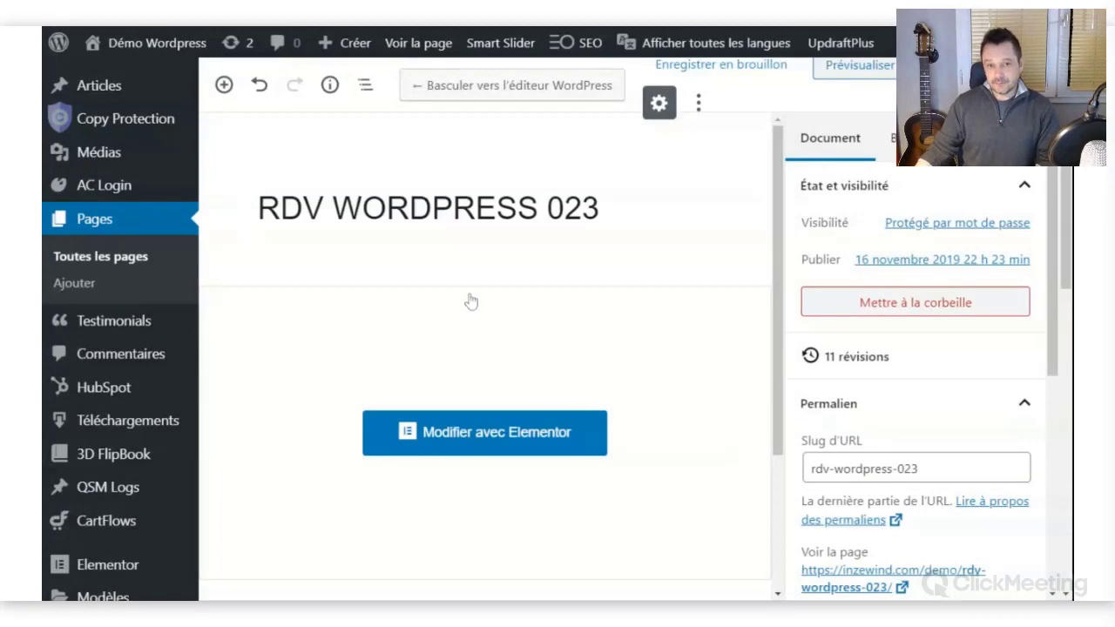
# Set RDV WORDPRESS 023's visibility back to Public, update it, and reach Content Control settings.
pyautogui.scroll(-4, 130, 398)
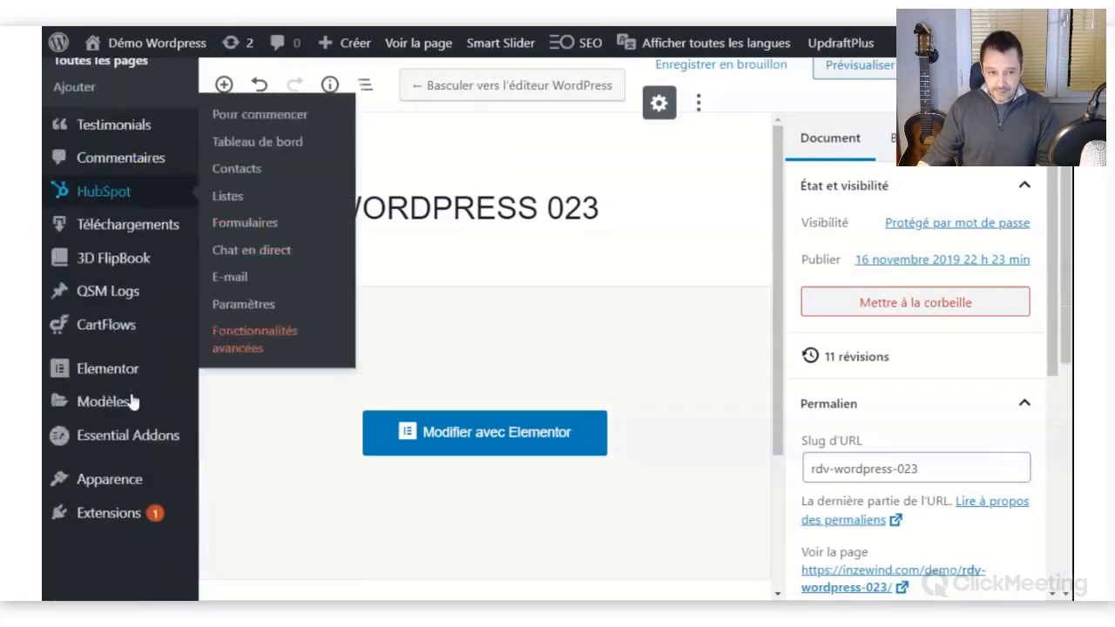
pyautogui.moveTo(132, 398)
pyautogui.moveTo(128, 504)
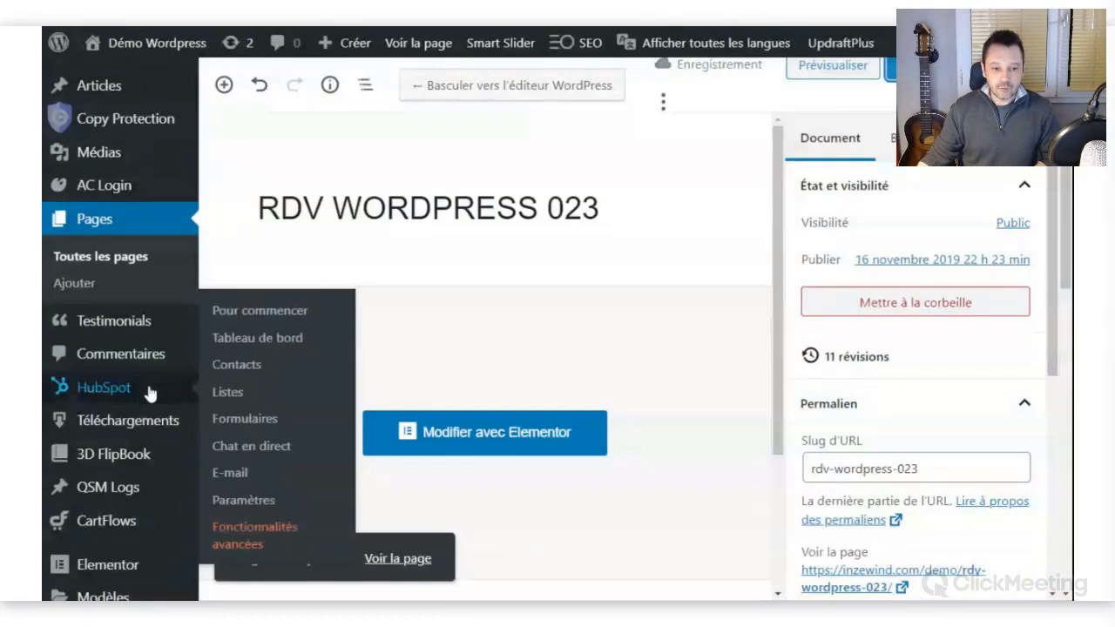
pyautogui.moveTo(122, 488)
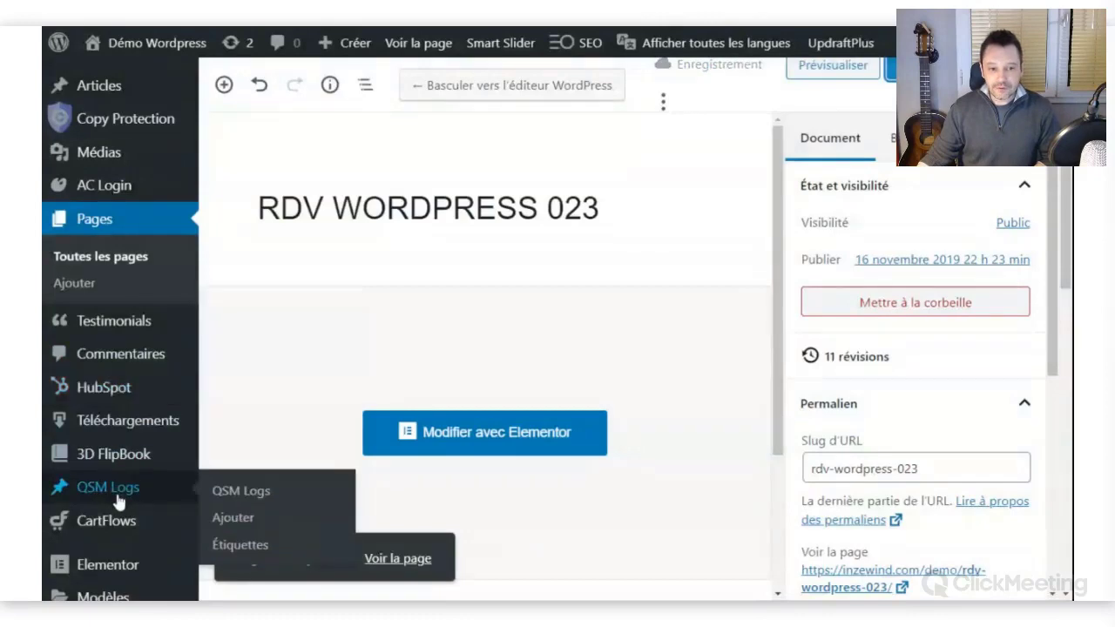
pyautogui.scroll(-8, 122, 488)
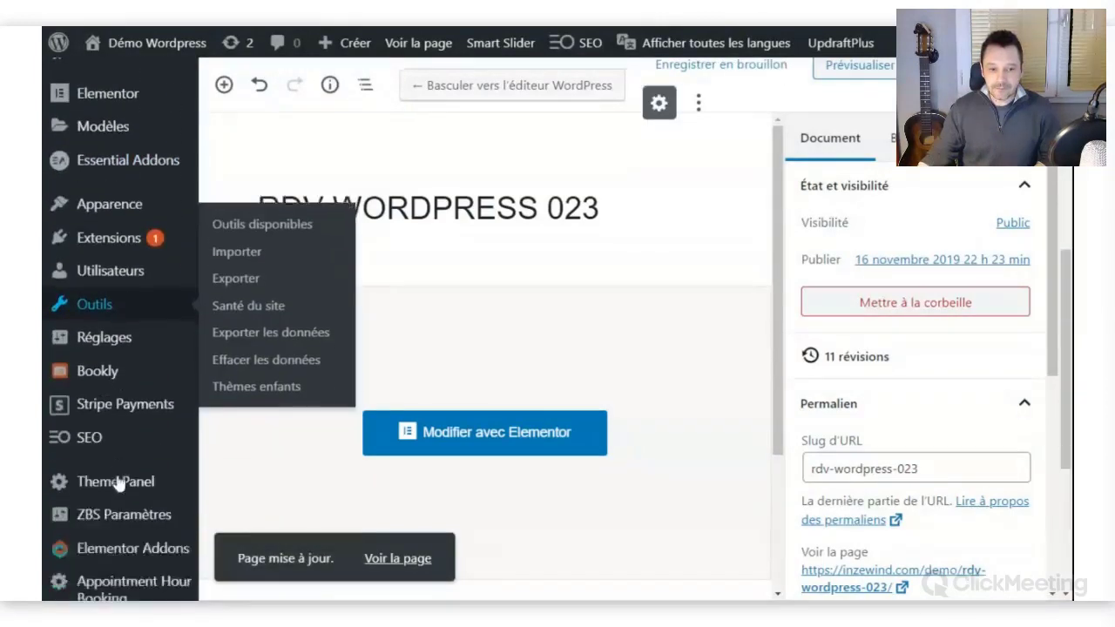
pyautogui.scroll(-1, 119, 484)
pyautogui.moveTo(107, 530)
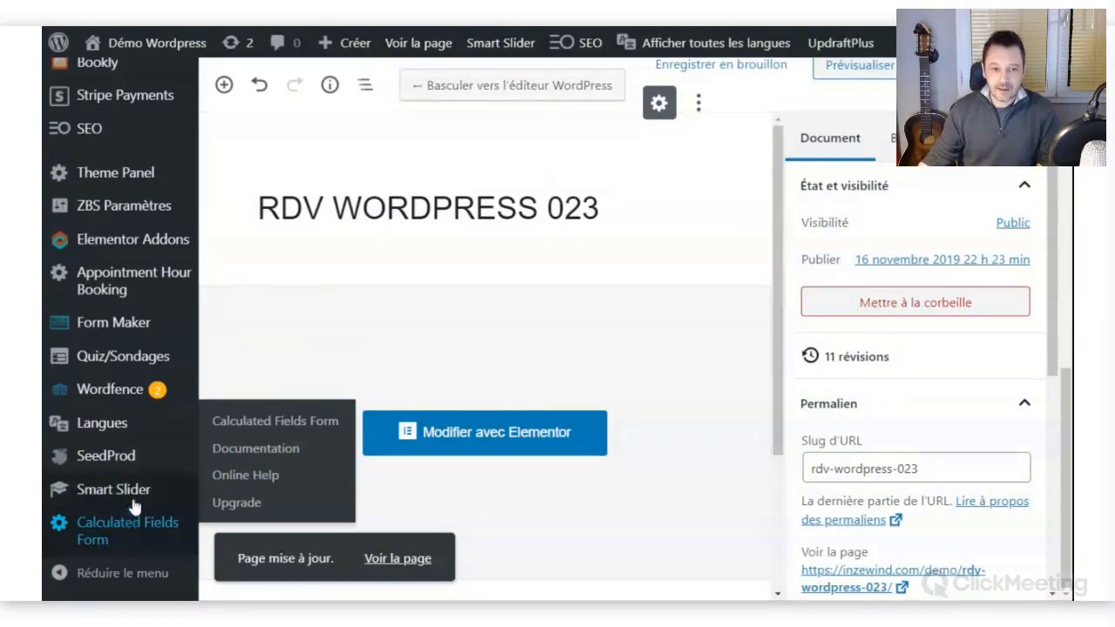
pyautogui.moveTo(134, 424)
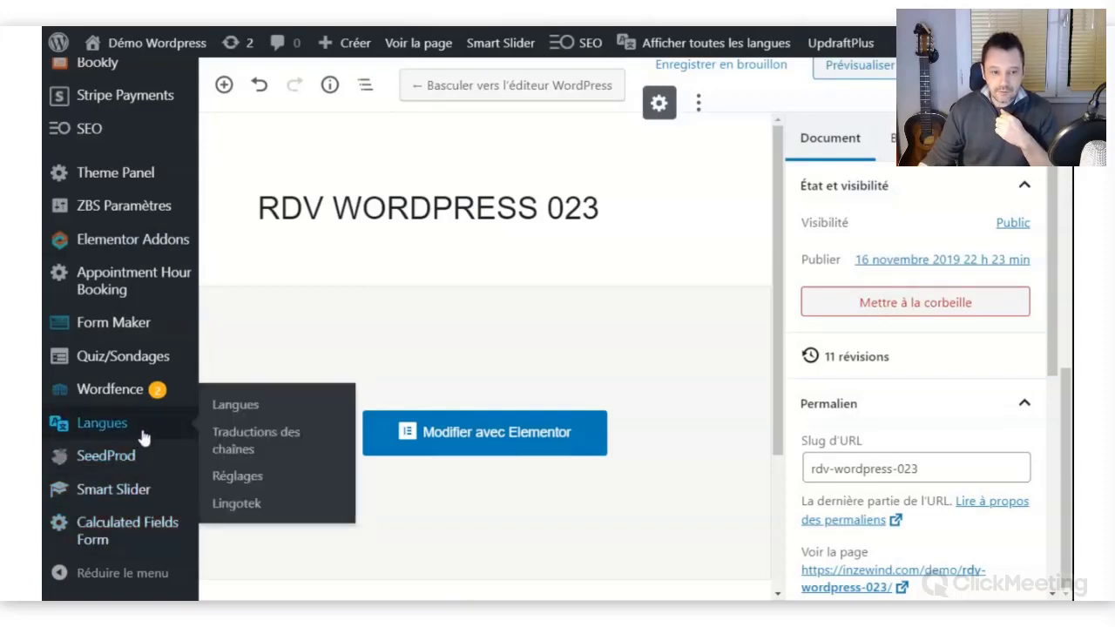
pyautogui.moveTo(131, 283)
pyautogui.scroll(3, 137, 282)
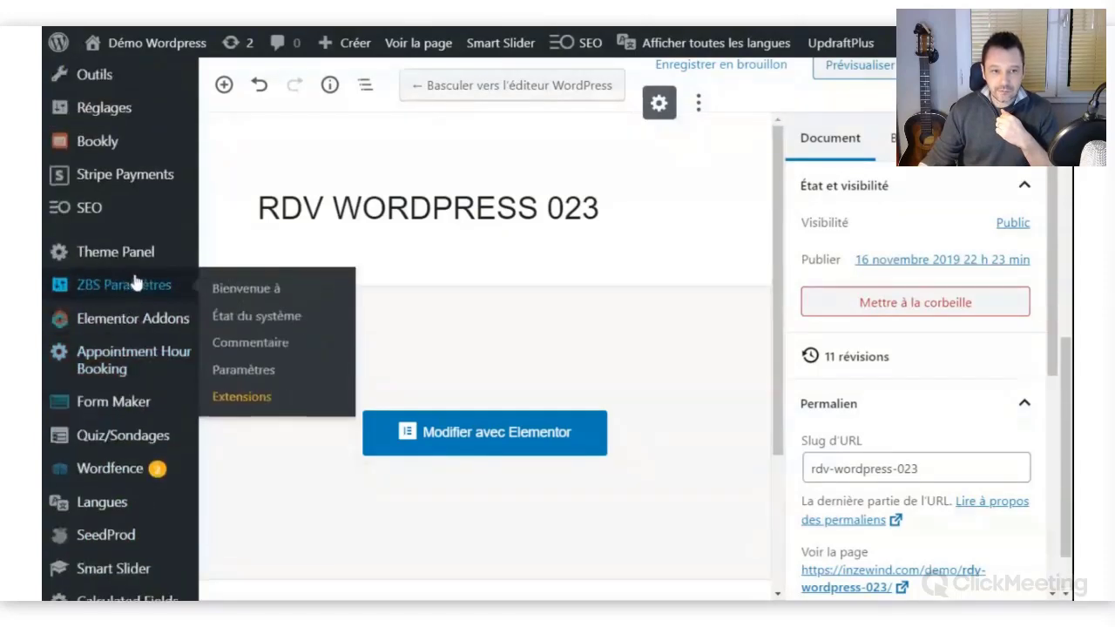
pyautogui.moveTo(143, 200)
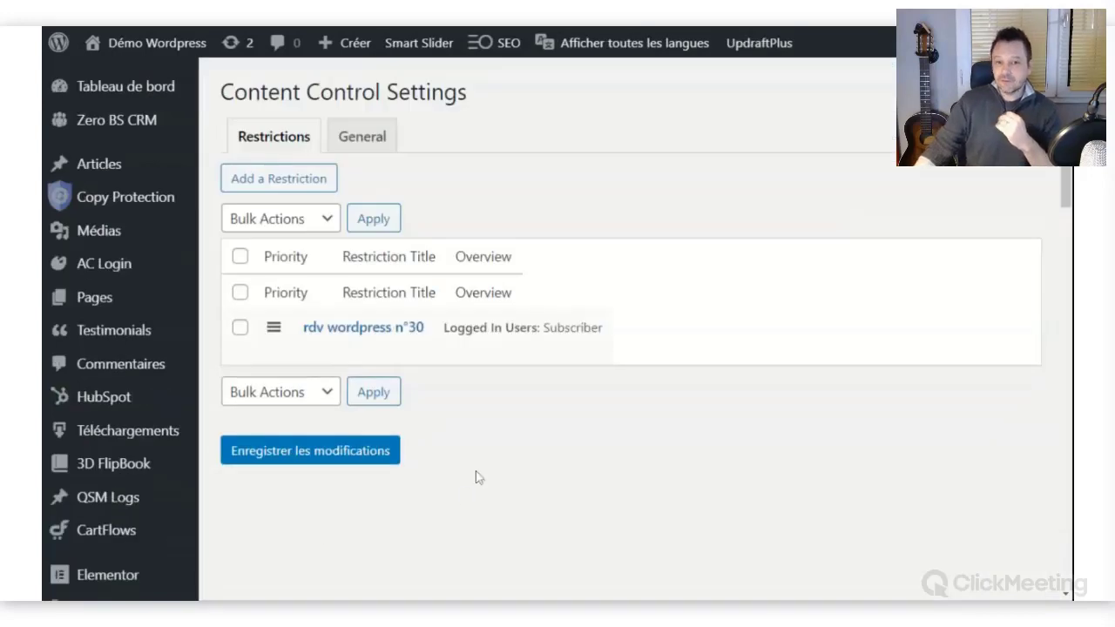
# View the RDV #030 demo page and its 'Cette page est réservée aux abonnés !' notice.
pyautogui.moveTo(611, 363)
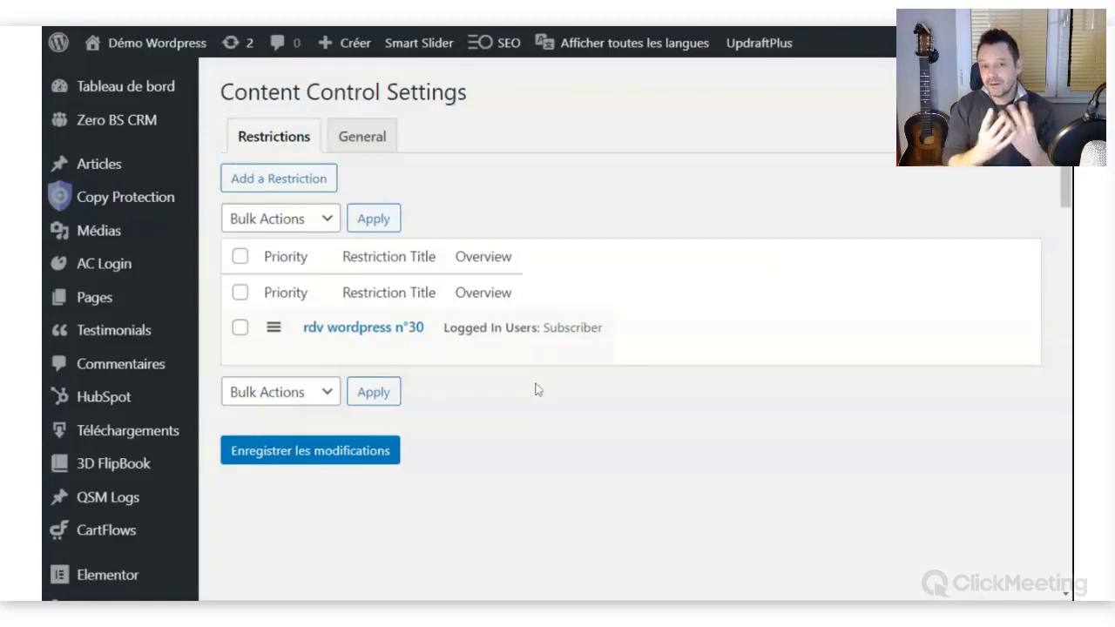
pyautogui.moveTo(296, 345)
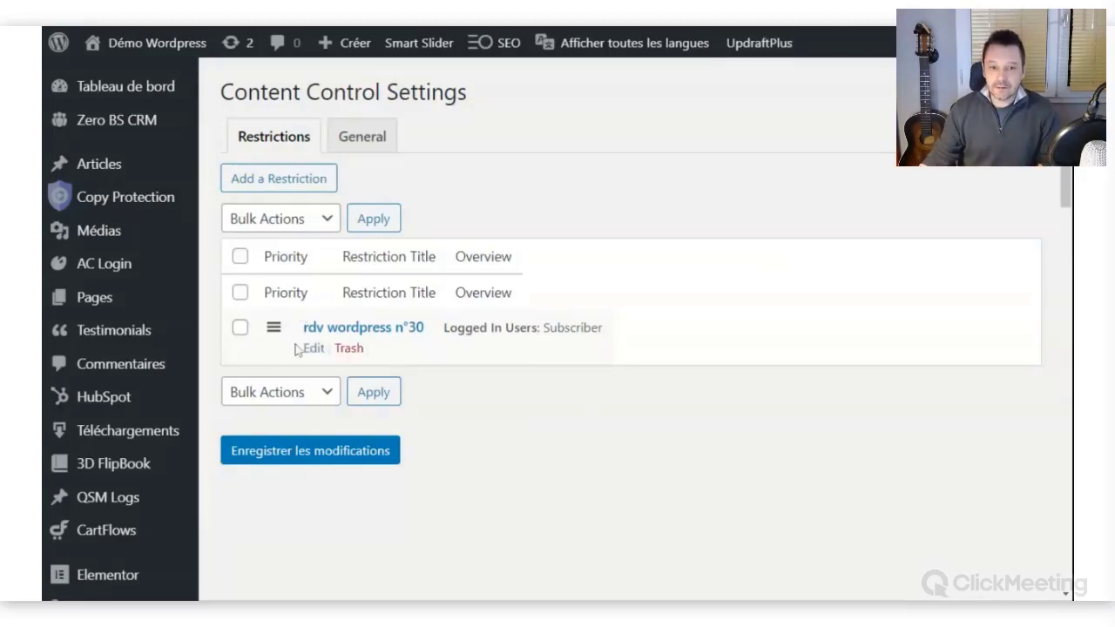
pyautogui.hotkey('alt', 'Tab')
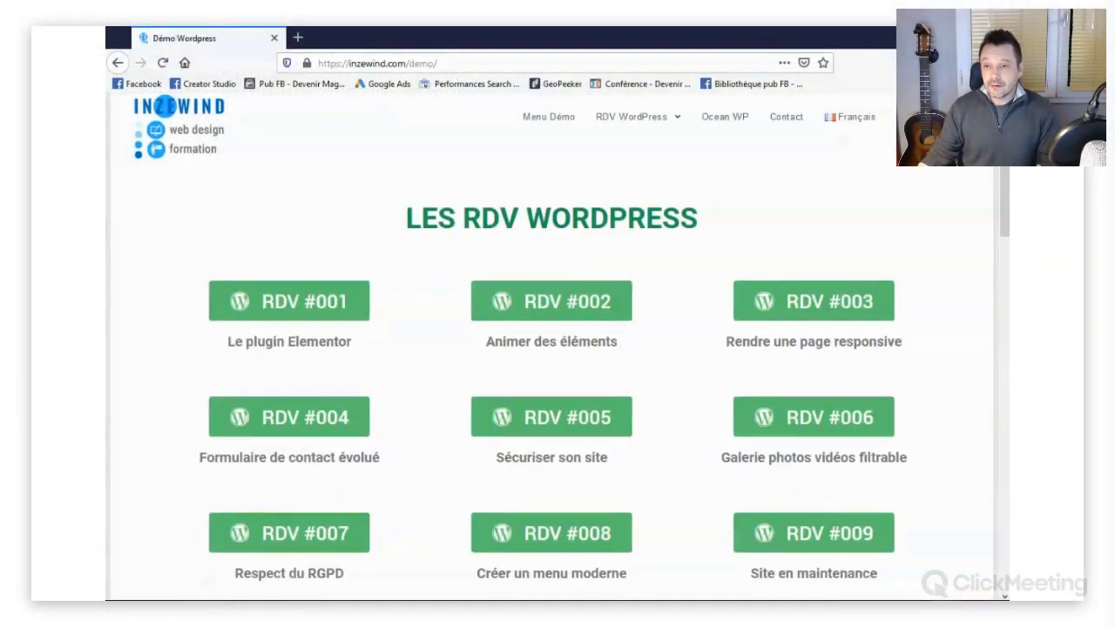
pyautogui.moveTo(1006, 183); pyautogui.dragTo(993, 465)
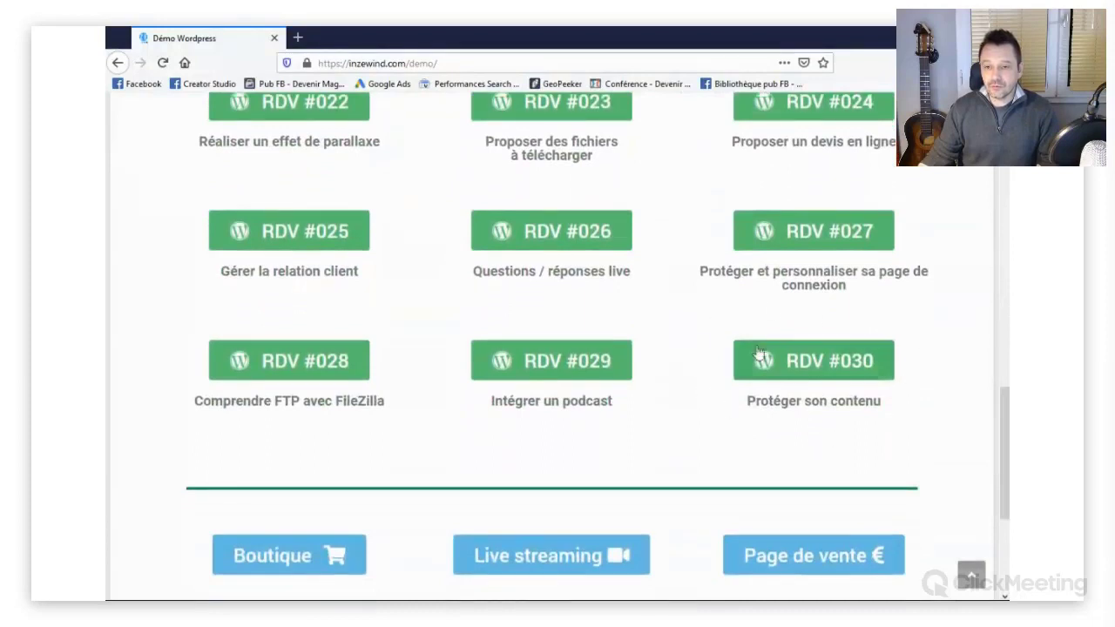
pyautogui.click(835, 370)
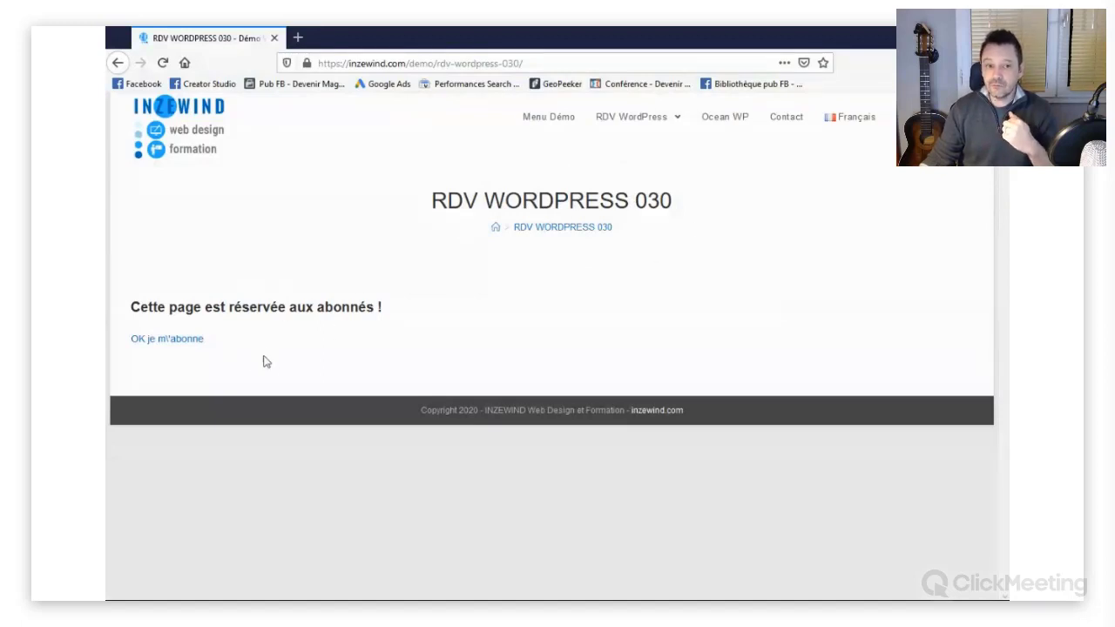
pyautogui.moveTo(387, 312); pyautogui.dragTo(319, 307)
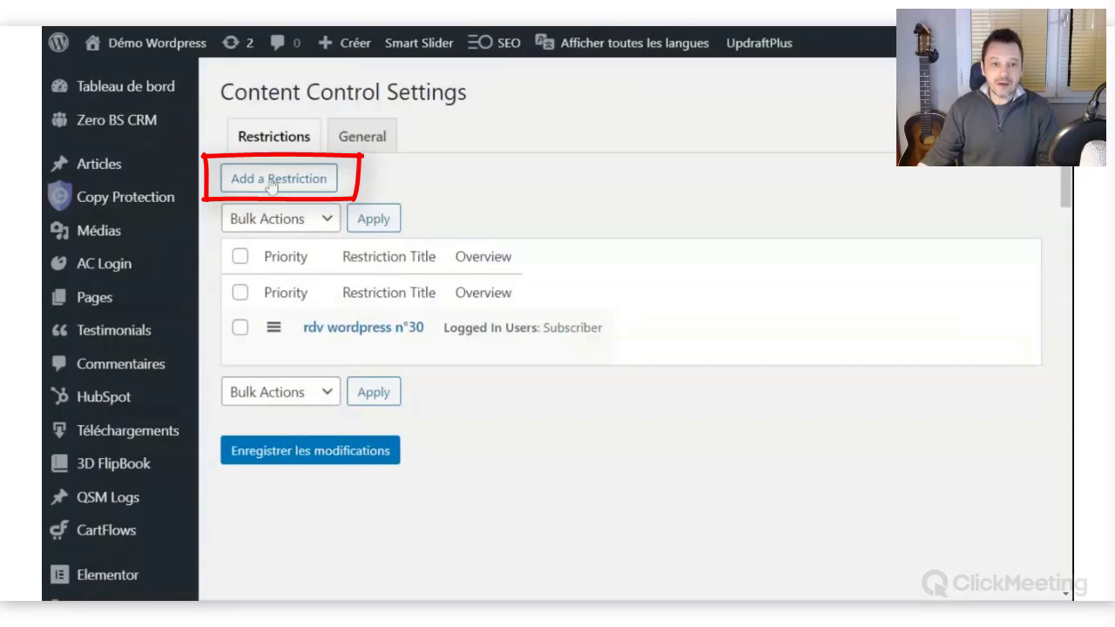
# Add a new restriction titled 'Proteger rdv wp 3', visible to logged-in users.
pyautogui.click(277, 182)
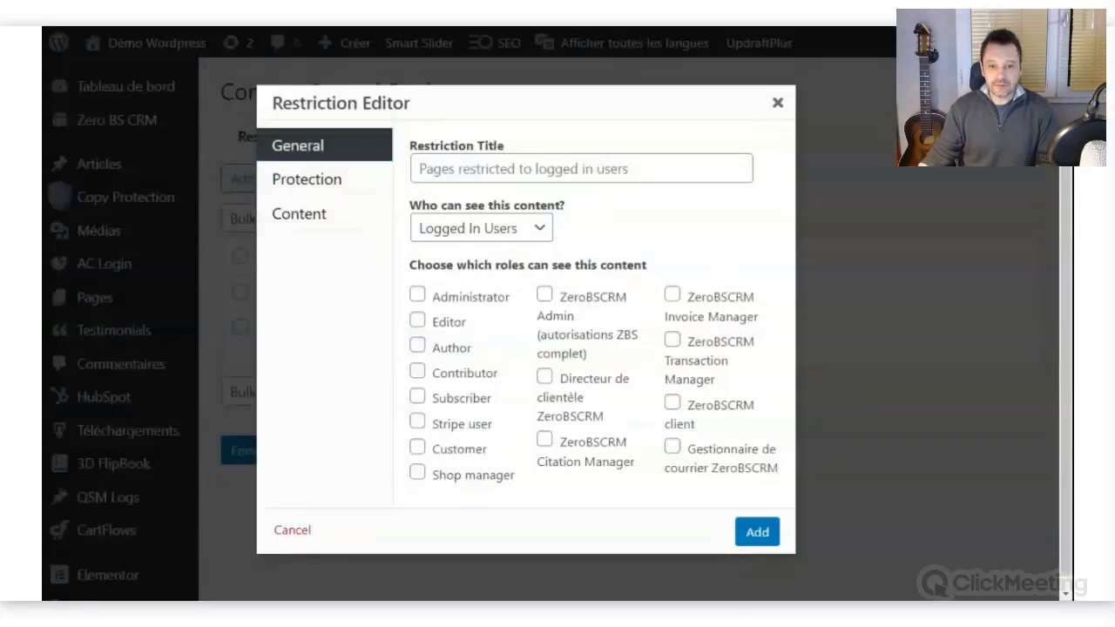
pyautogui.click(581, 168)
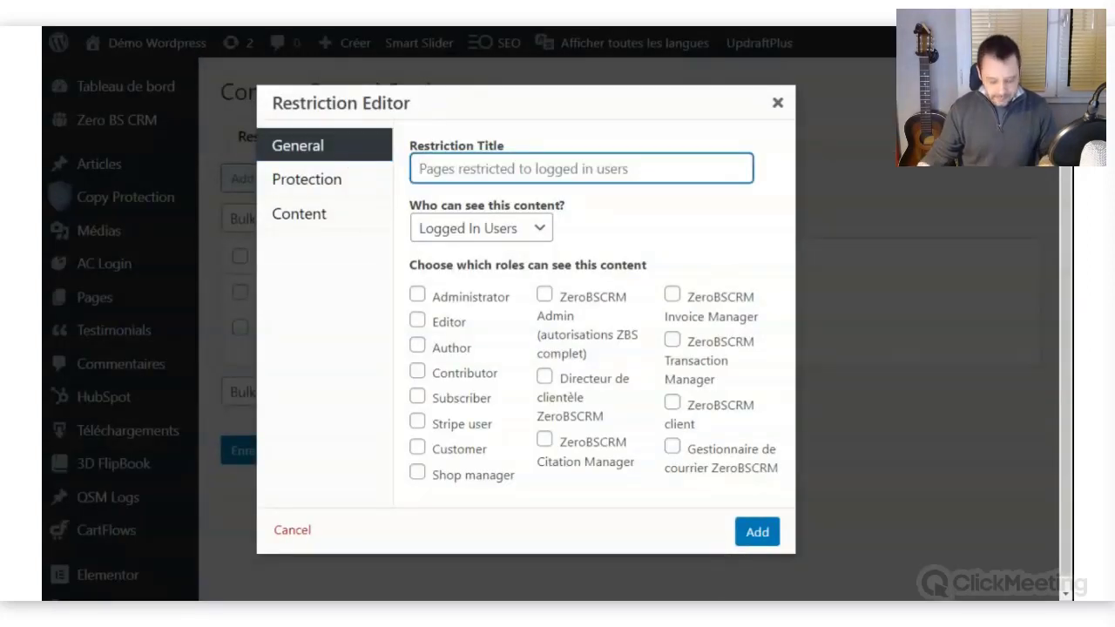
pyautogui.write('Prot')
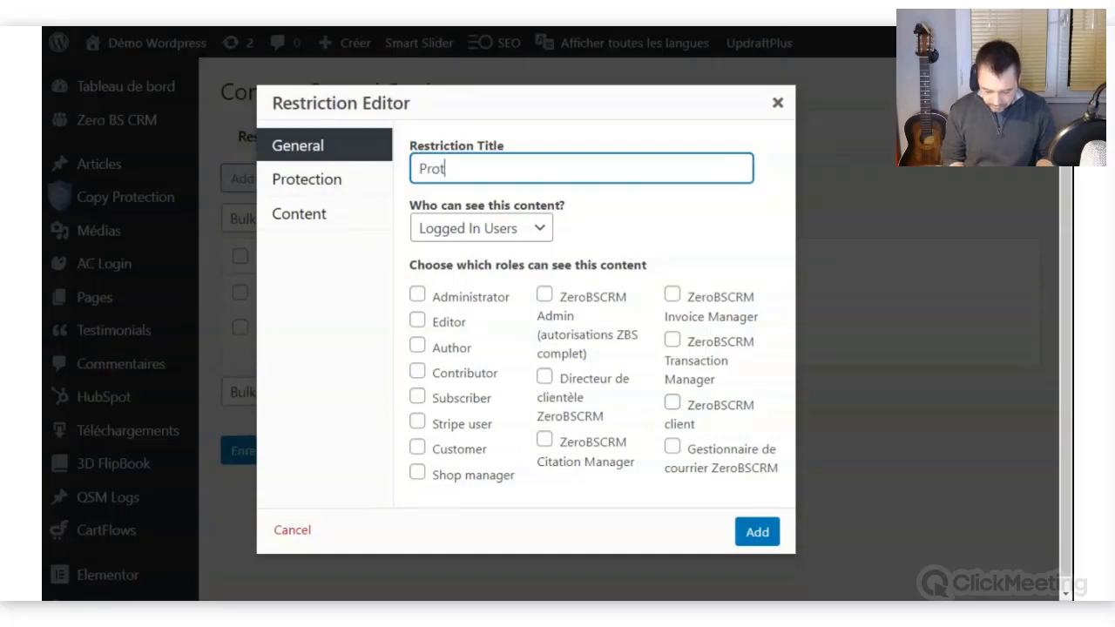
pyautogui.write('eger rdv wp 3')
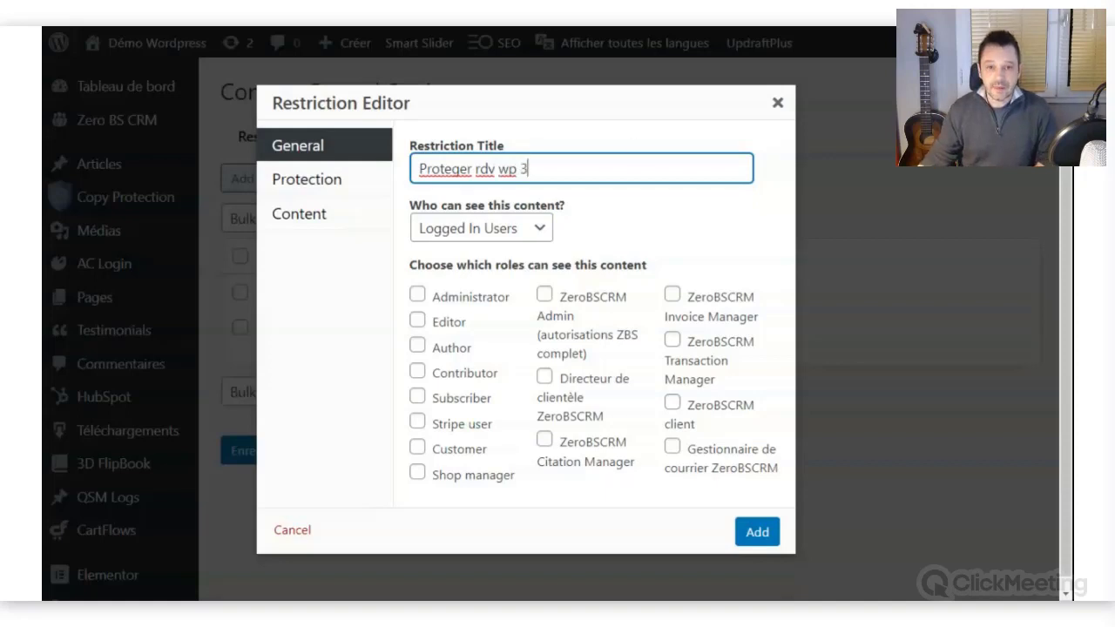
pyautogui.moveTo(529, 169); pyautogui.dragTo(418, 168)
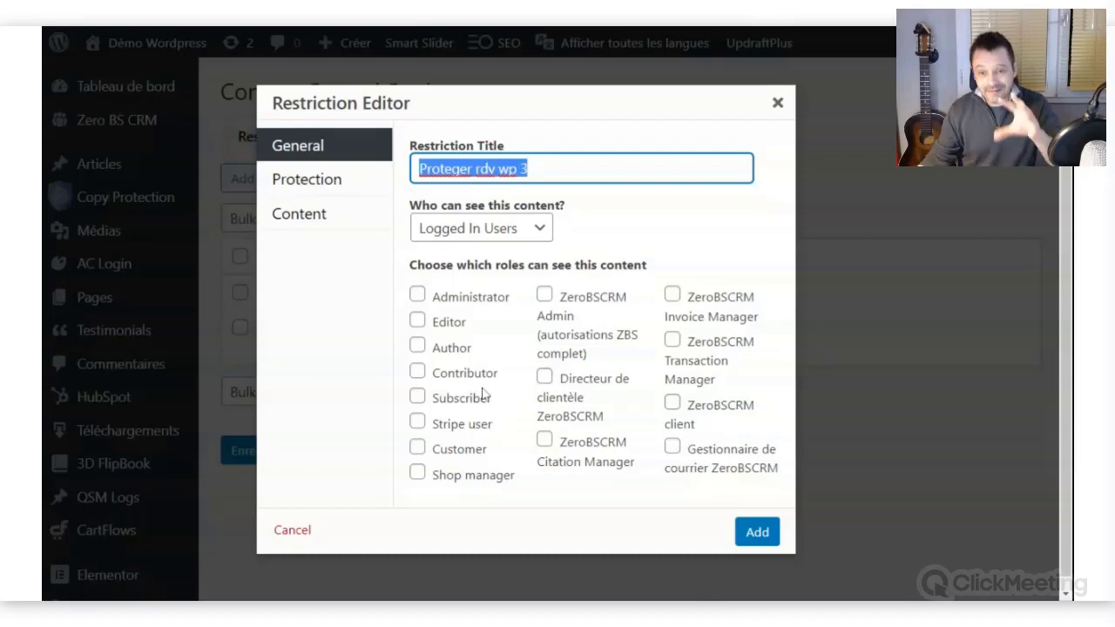
pyautogui.click(541, 231)
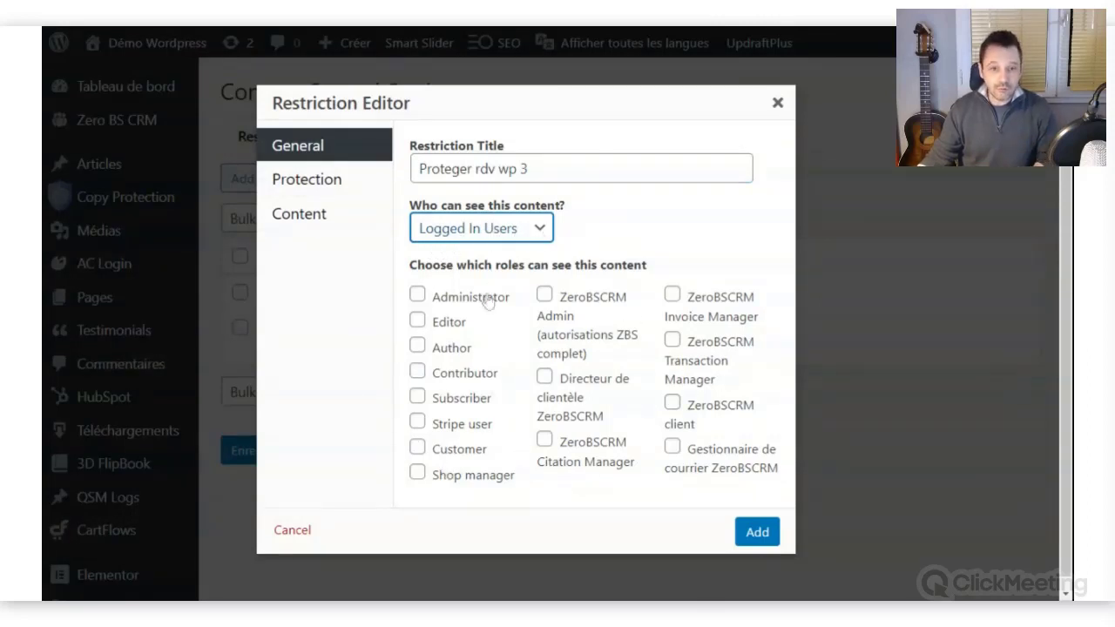
# Retitle the restriction 'Proteger rdv wp n°3' and limit it to logged-in Subscribers.
pyautogui.press('Down')
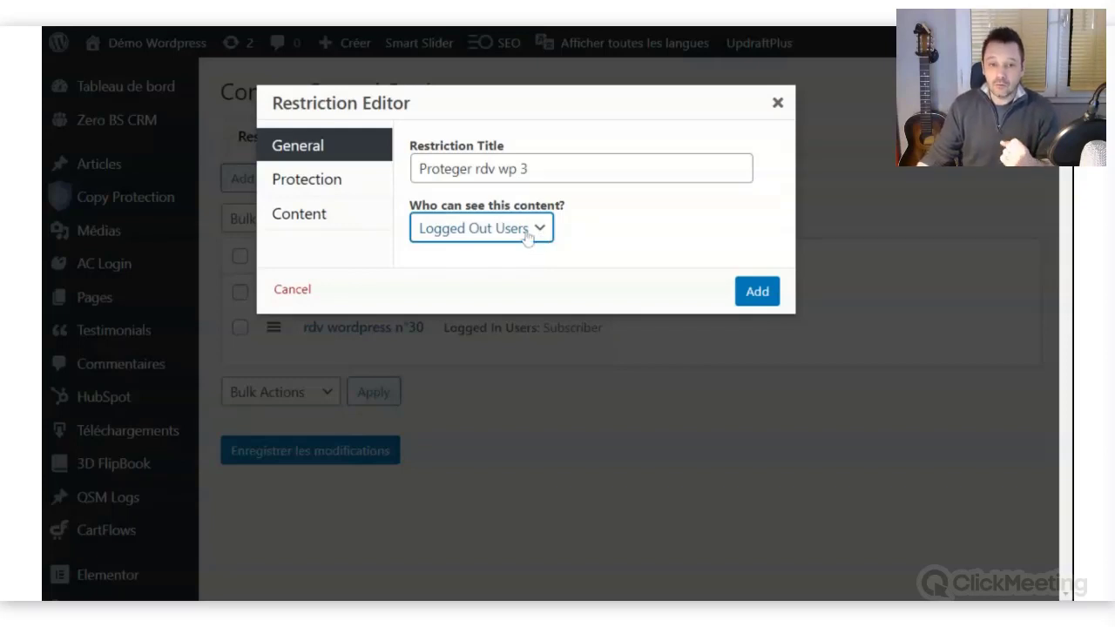
pyautogui.click(503, 251)
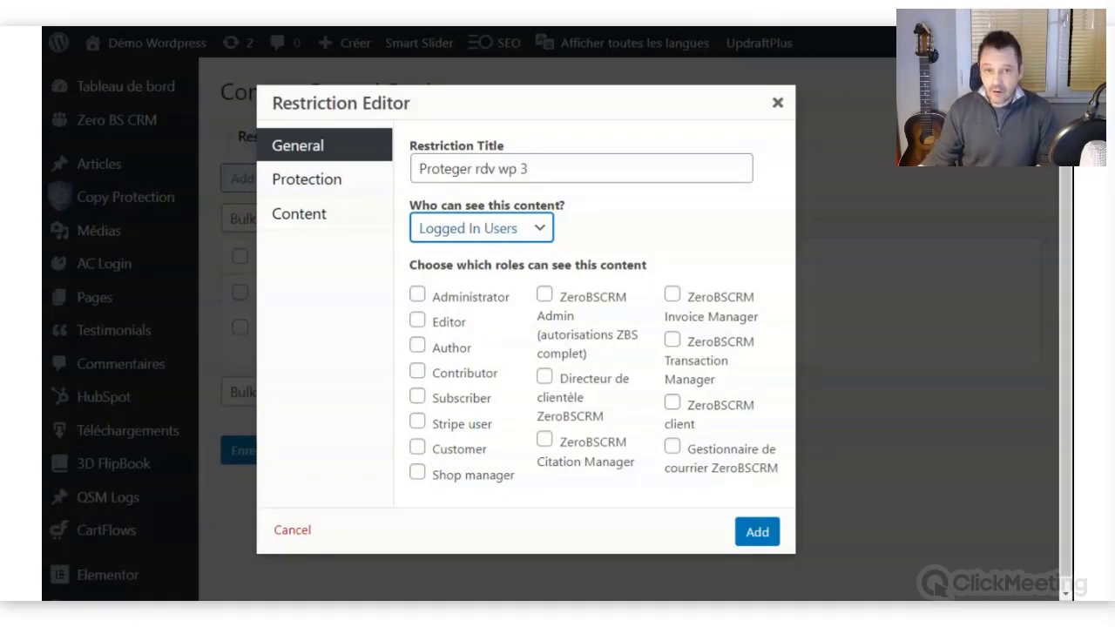
pyautogui.click(521, 168)
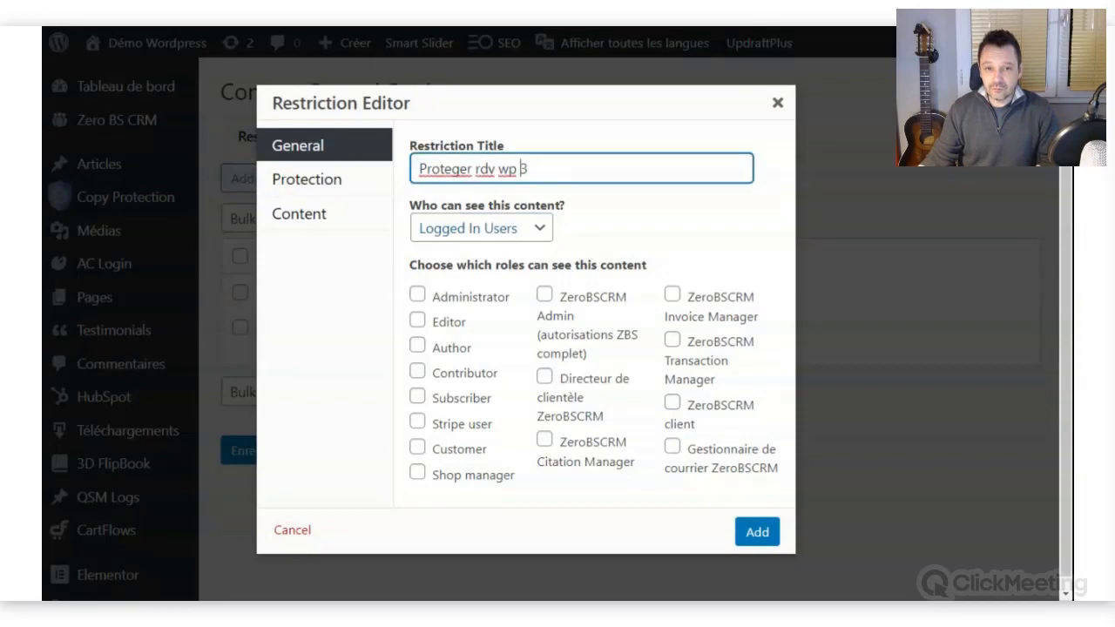
pyautogui.write('n°')
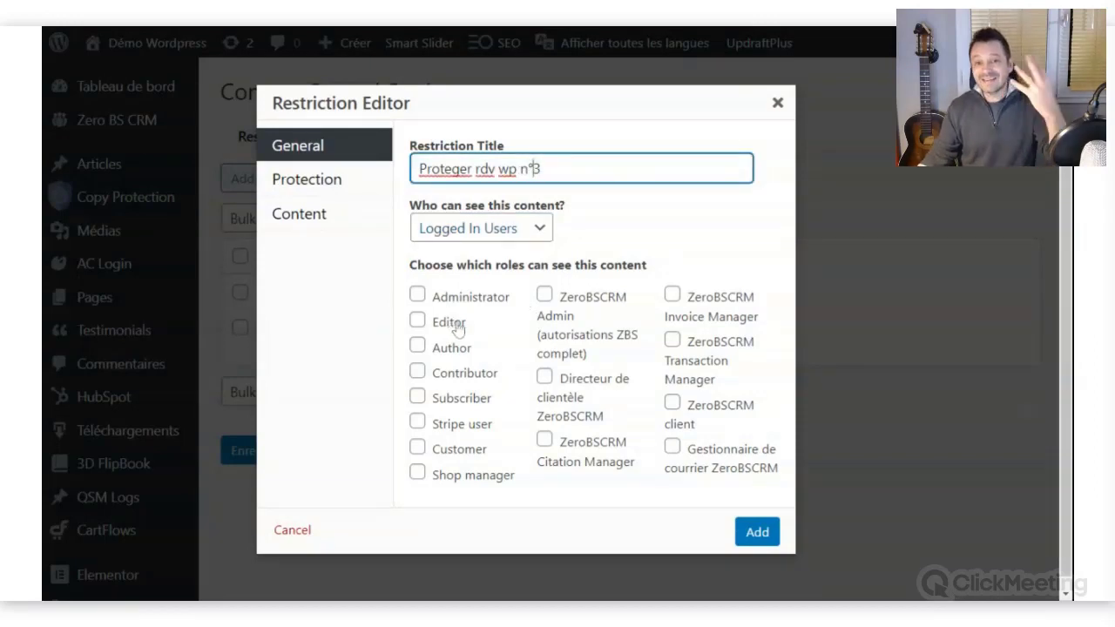
pyautogui.scroll(-1, 453, 324)
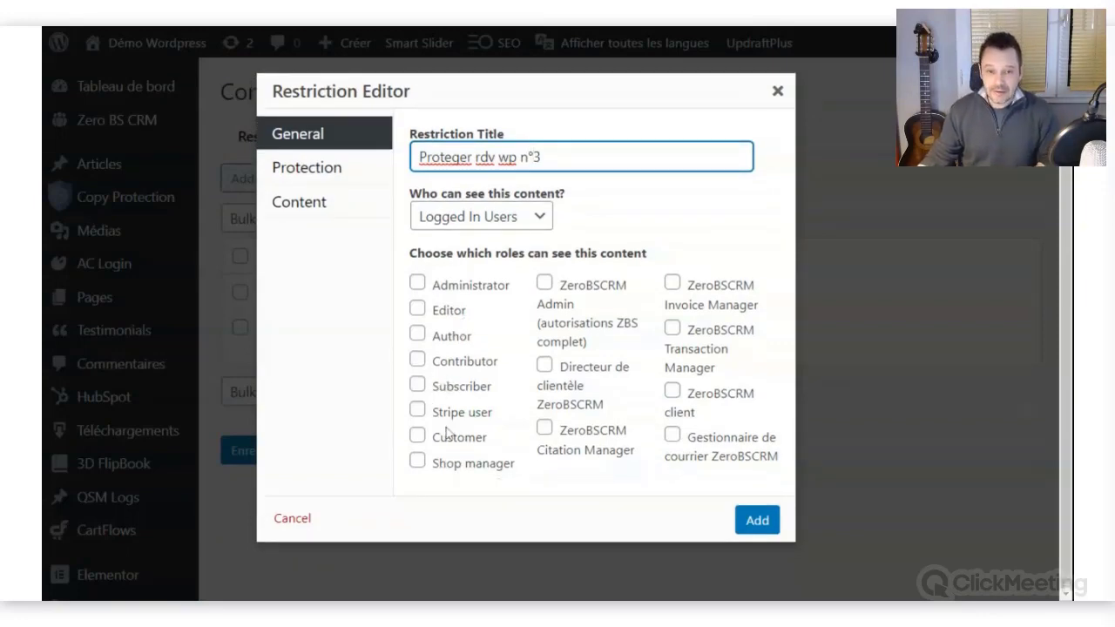
pyautogui.click(419, 387)
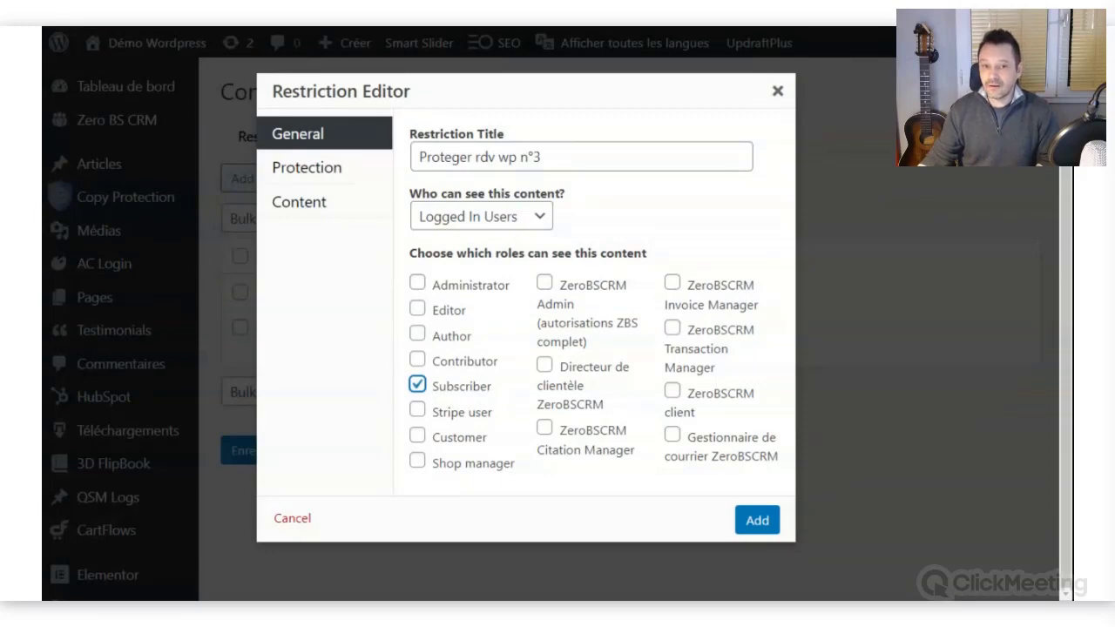
# Switch the protection method from Redirect to Custom Message and tick Override the default message.
pyautogui.click(324, 170)
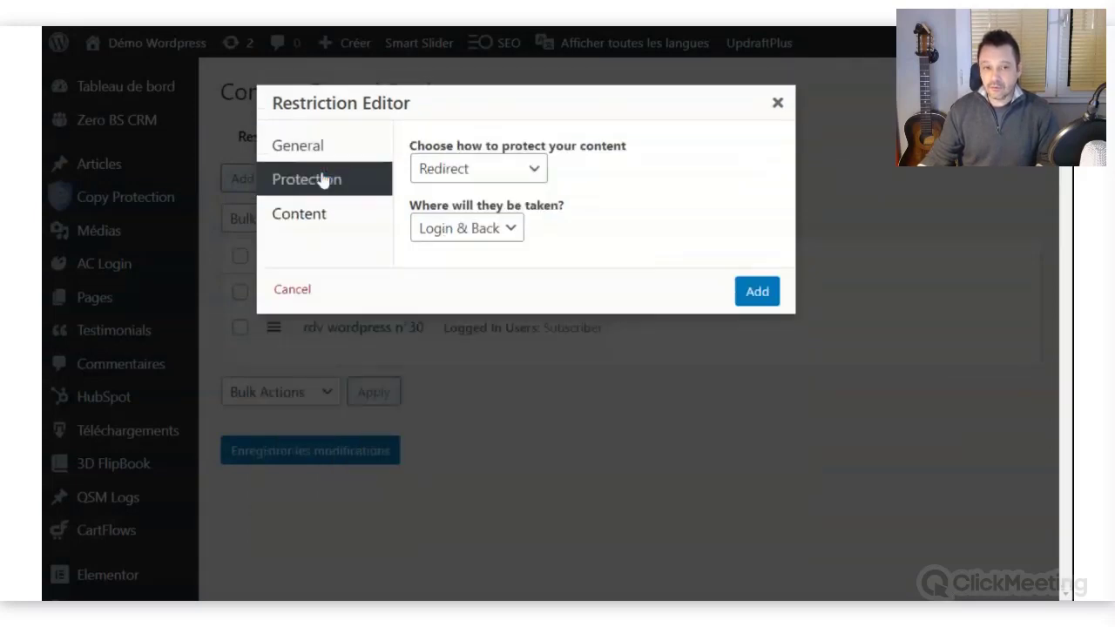
pyautogui.click(513, 177)
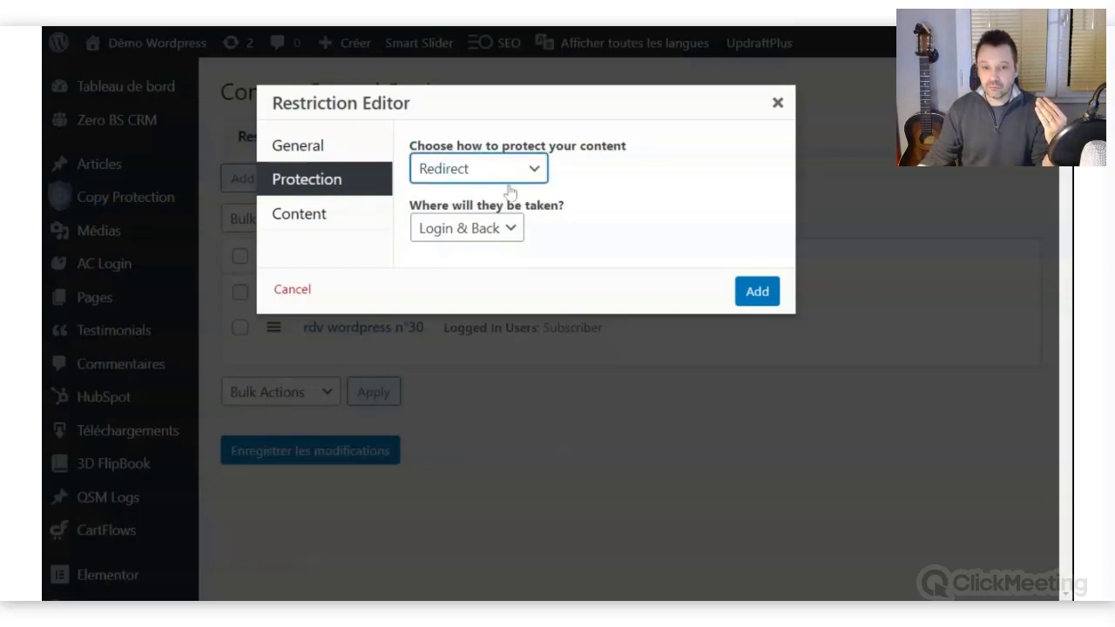
pyautogui.click(613, 192)
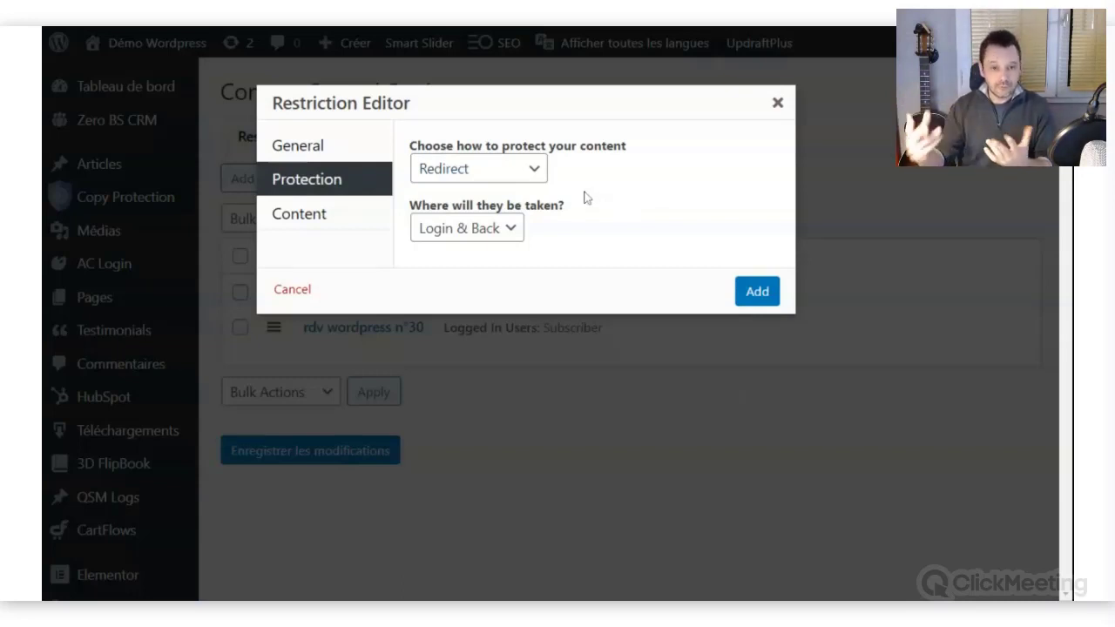
pyautogui.click(533, 171)
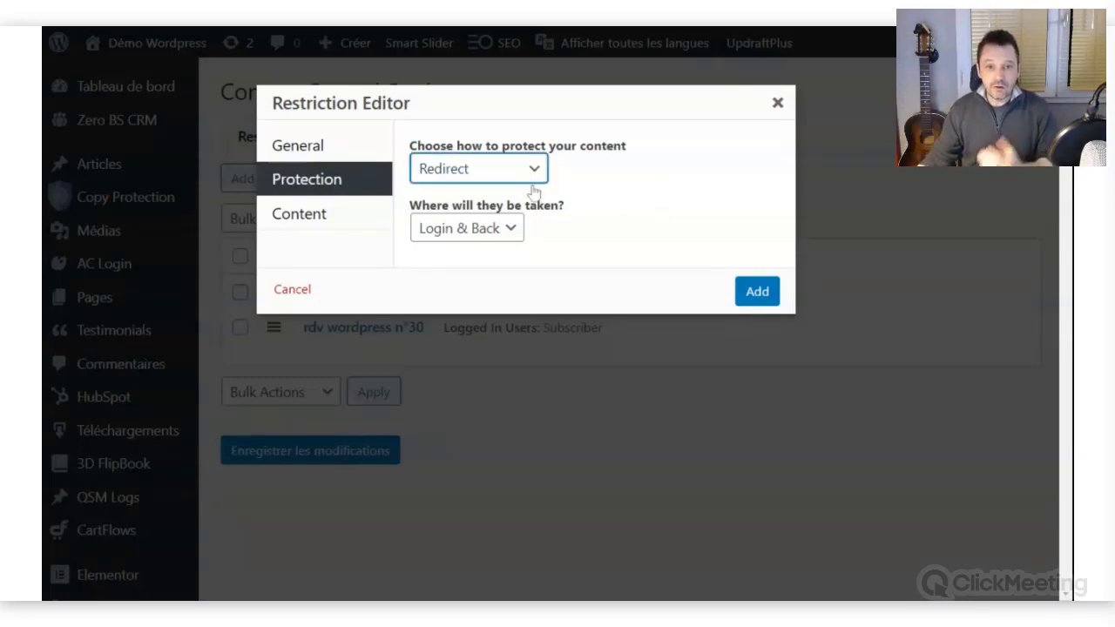
pyautogui.click(503, 204)
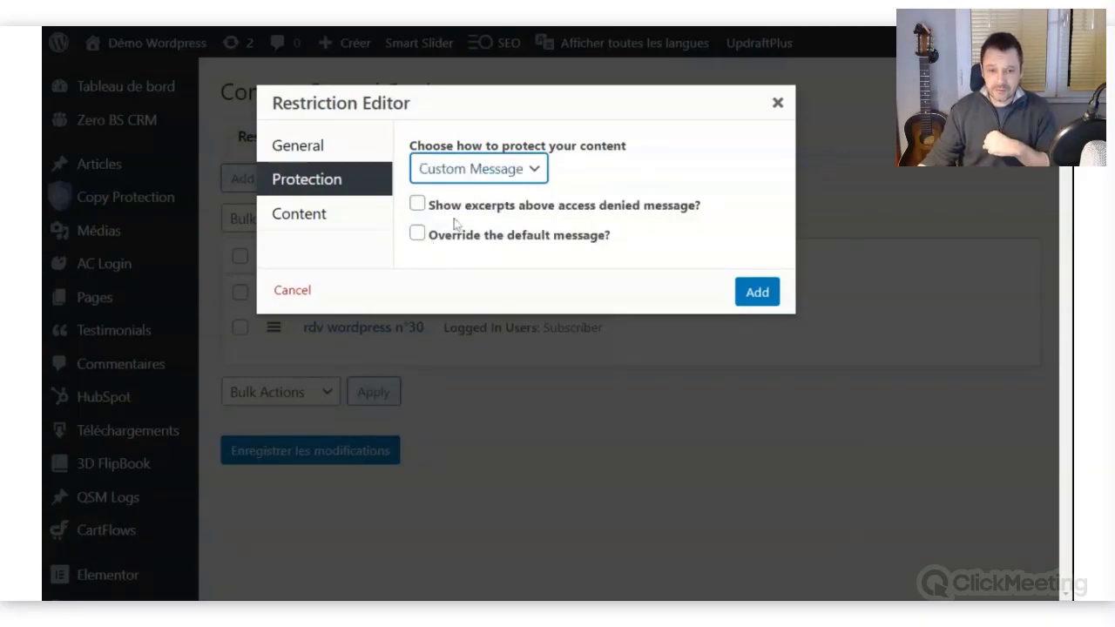
pyautogui.click(418, 234)
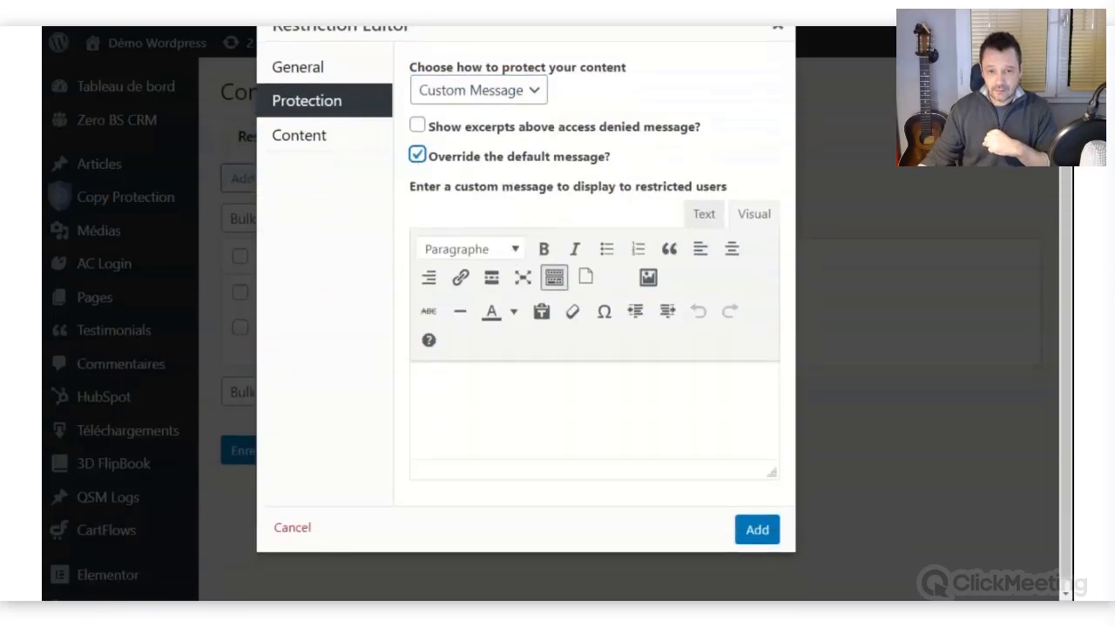
# Write the custom message 'Désolé, cette page est réservée aux abonnés'.
pyautogui.click(558, 277)
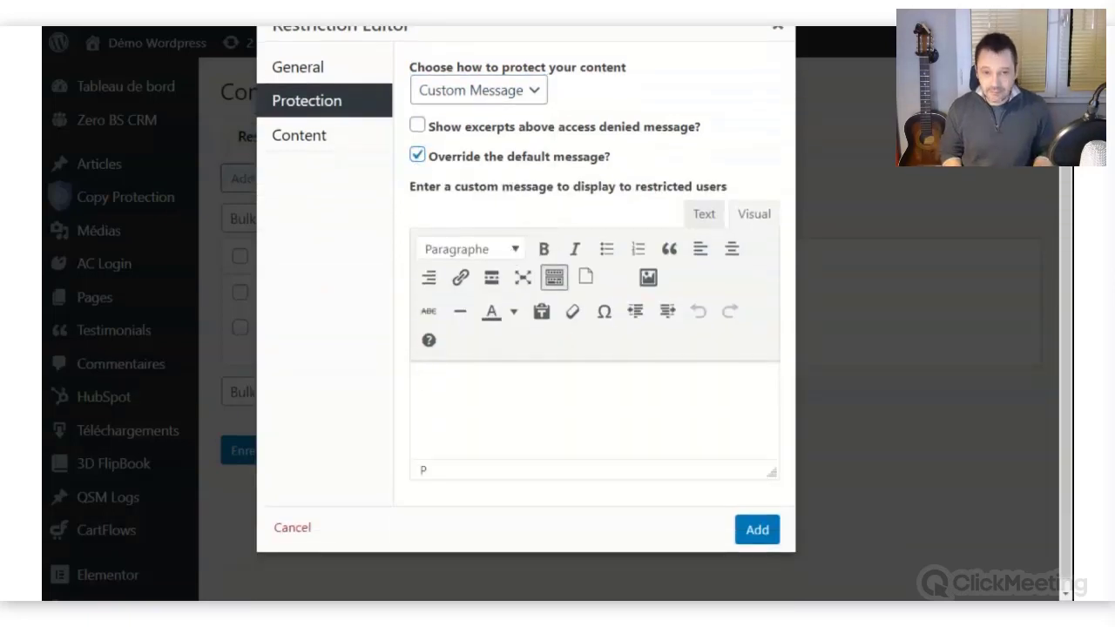
pyautogui.write('C')
pyautogui.press('BackSpace')
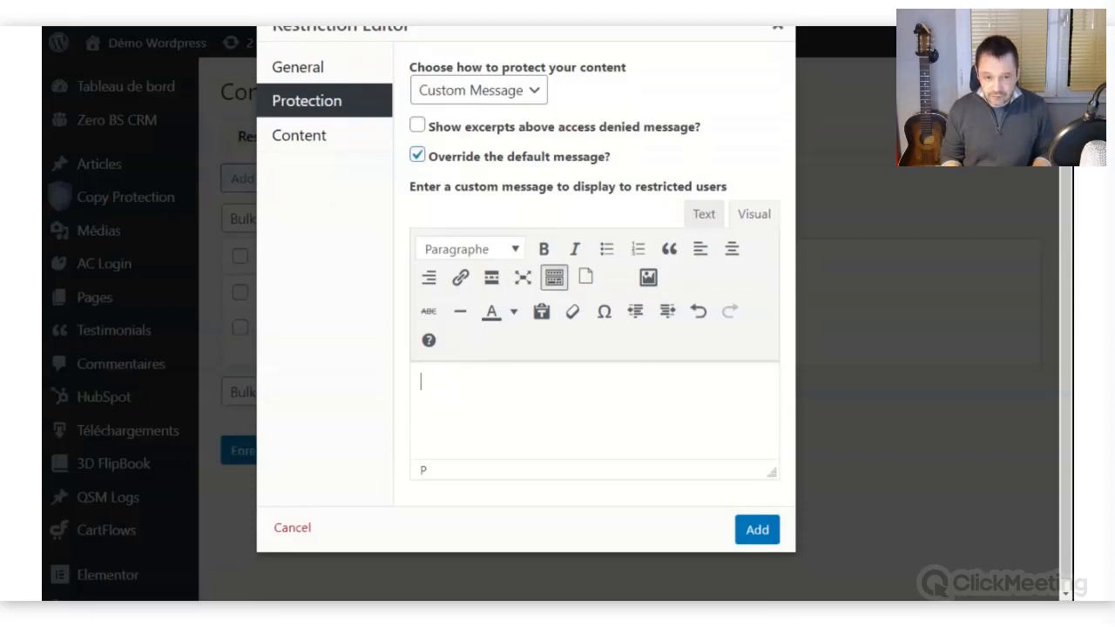
pyautogui.write('Désolé, cette ')
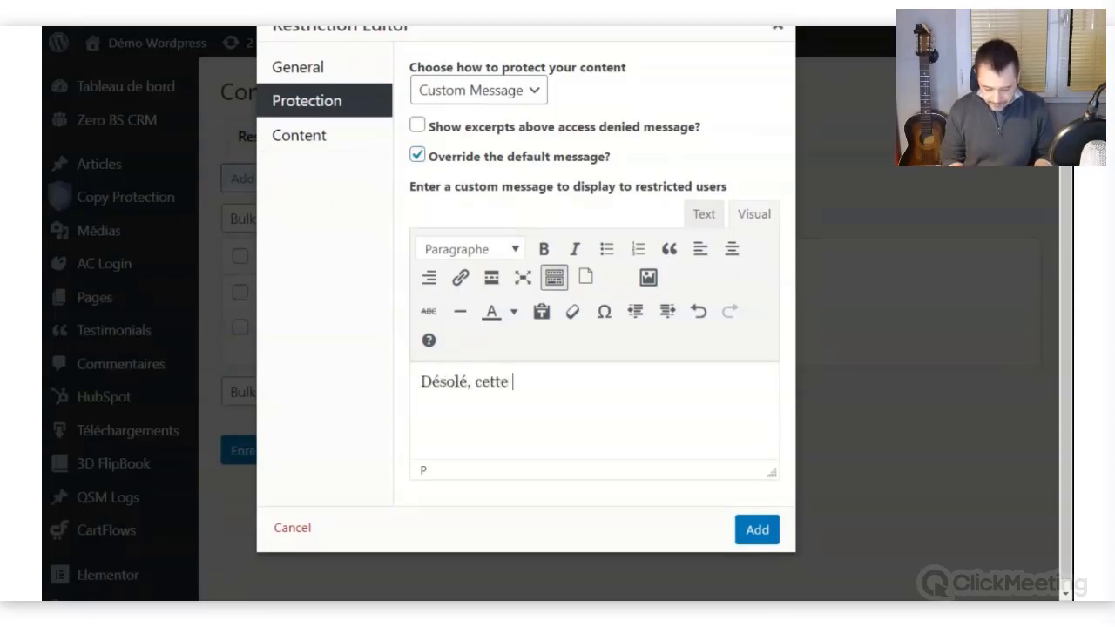
pyautogui.write('page est')
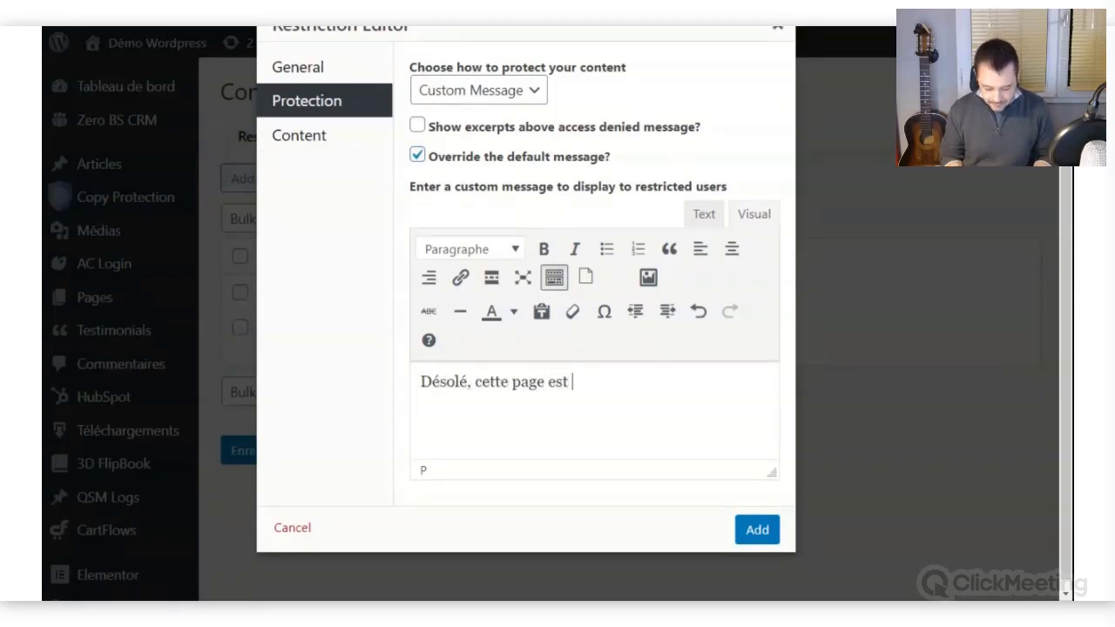
pyautogui.write(' réservée aux')
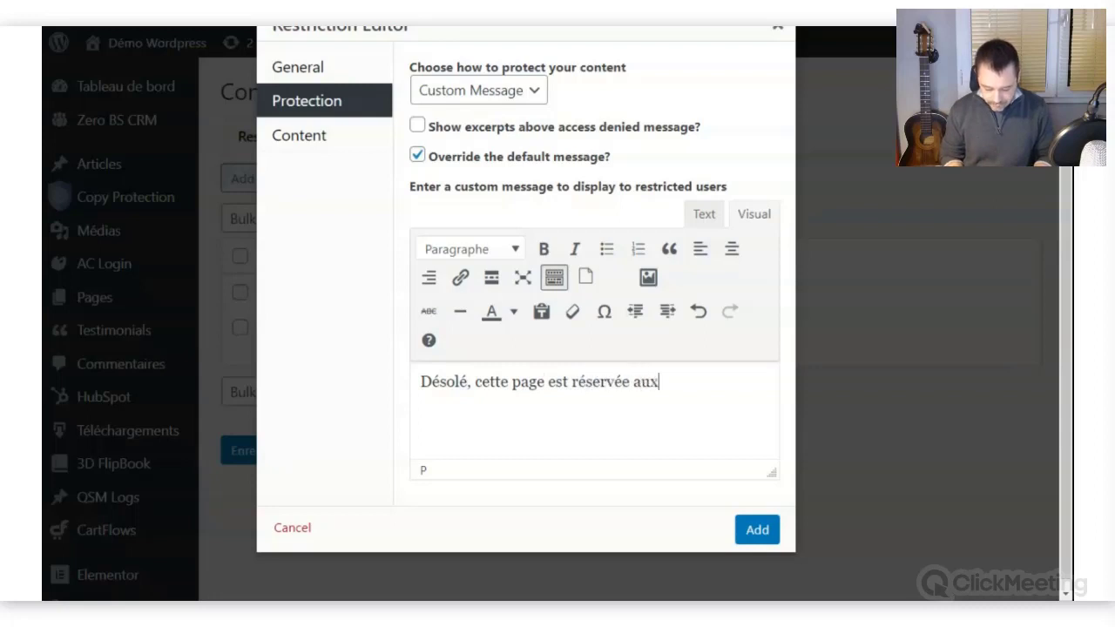
pyautogui.write('abonnés')
pyautogui.press('Left')
pyautogui.press('Left')
pyautogui.press('Left')
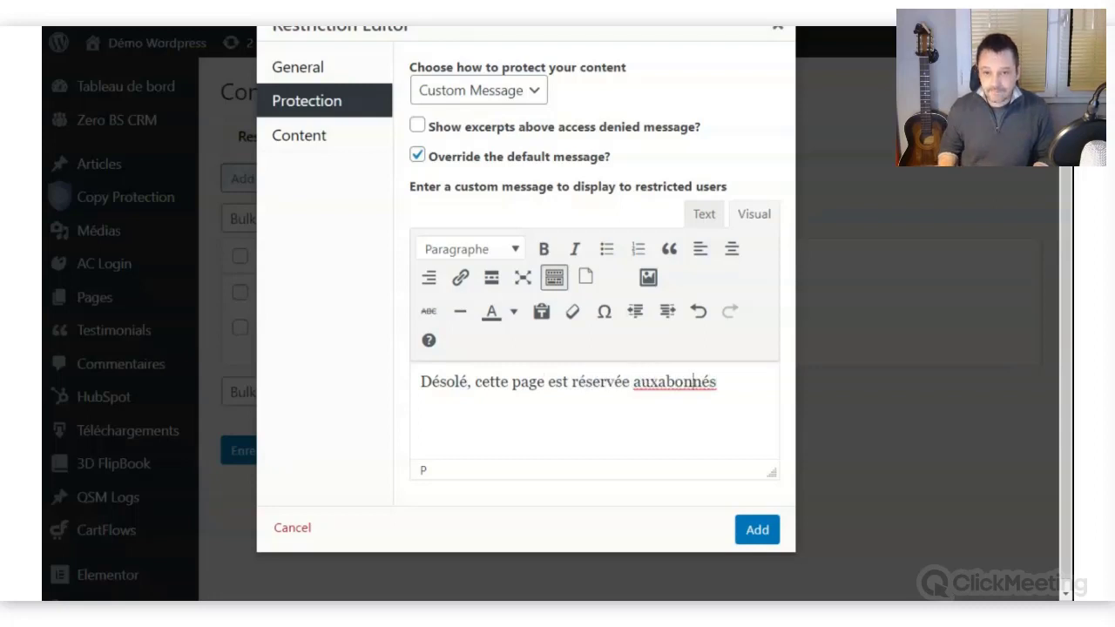
pyautogui.press('Left')
# Format the message as a bold, red, centred Titre 2 heading.
pyautogui.moveTo(721, 381); pyautogui.dragTo(420, 382)
pyautogui.click(543, 250)
pyautogui.click(518, 250)
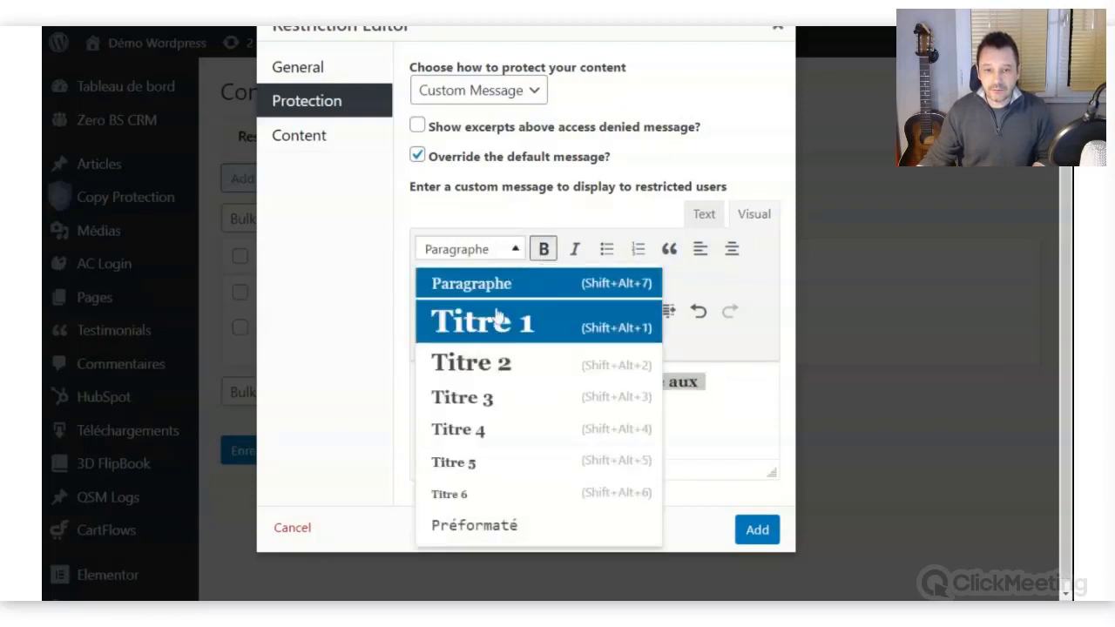
pyautogui.click(488, 365)
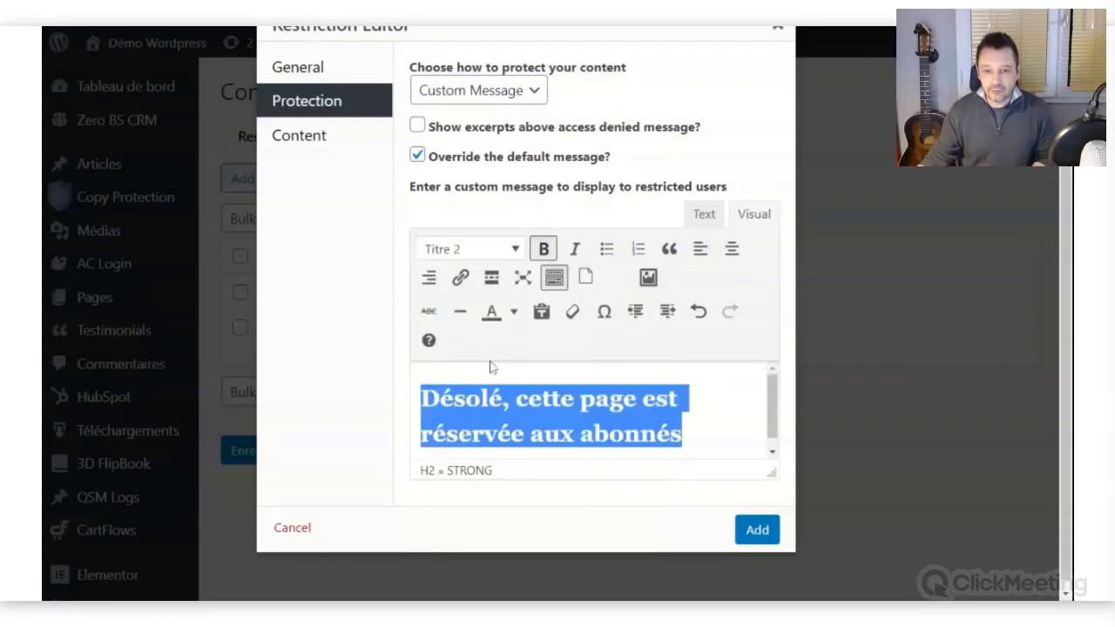
pyautogui.click(513, 311)
pyautogui.click(437, 376)
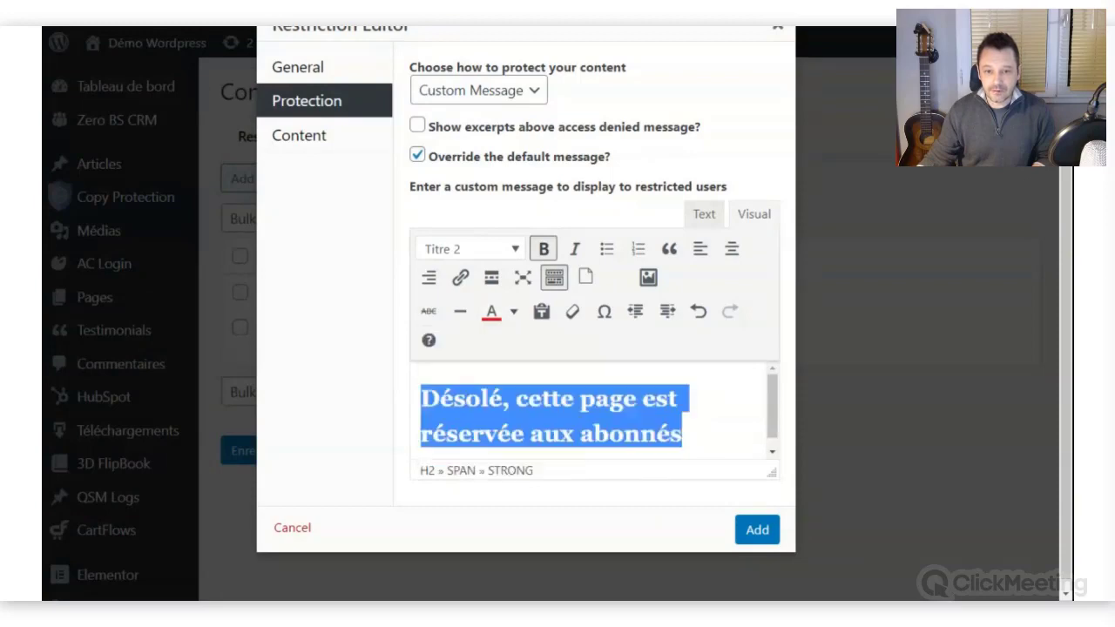
pyautogui.click(699, 400)
pyautogui.scroll(-1, 699, 400)
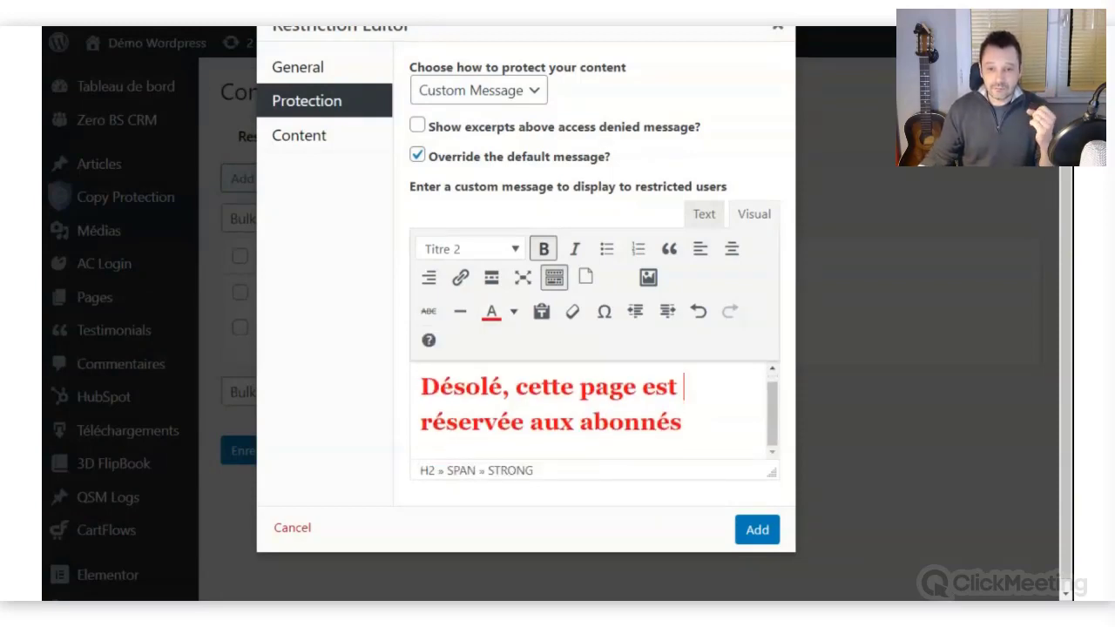
pyautogui.hotkey('ctrl', 'a')
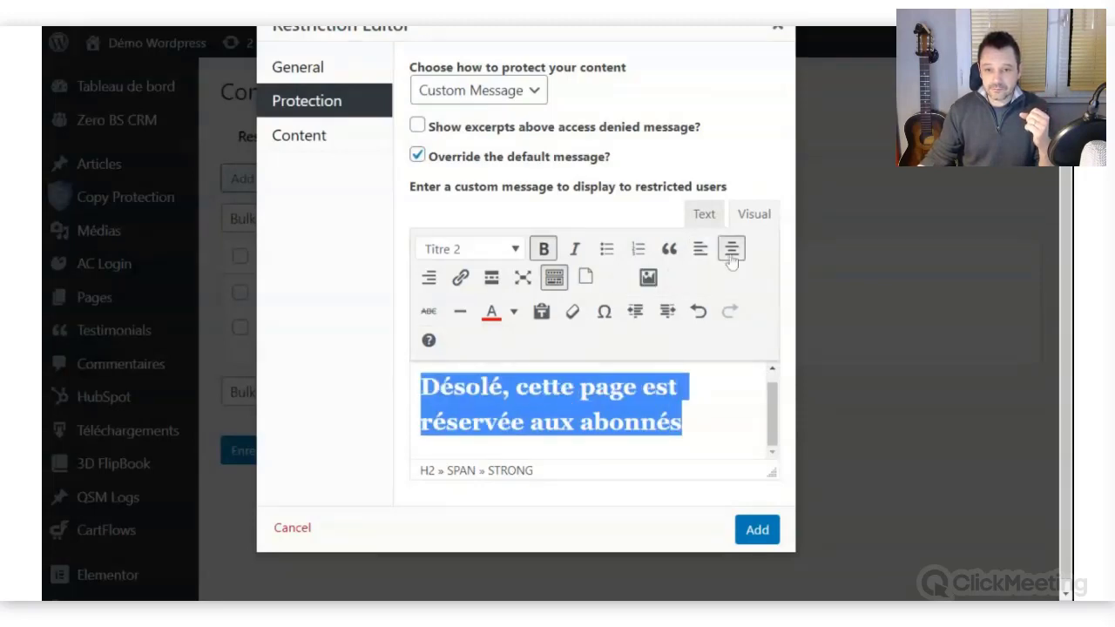
pyautogui.click(730, 250)
pyautogui.click(720, 423)
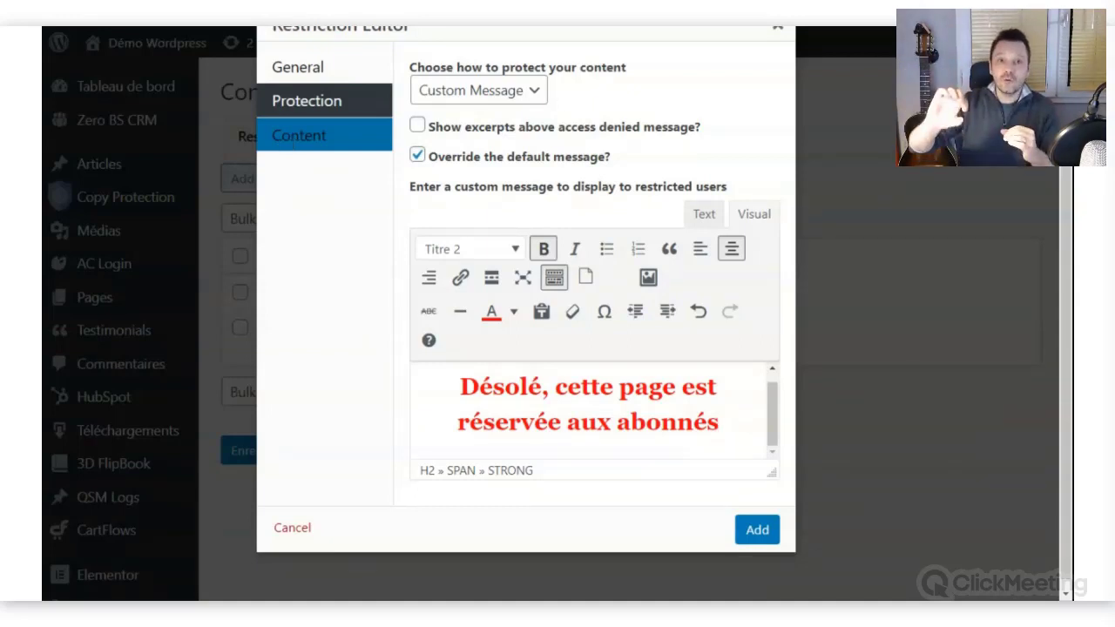
# Set the content condition to A Selected Page and pick RDV WORDPRESS 003 by searching 003.
pyautogui.click(291, 142)
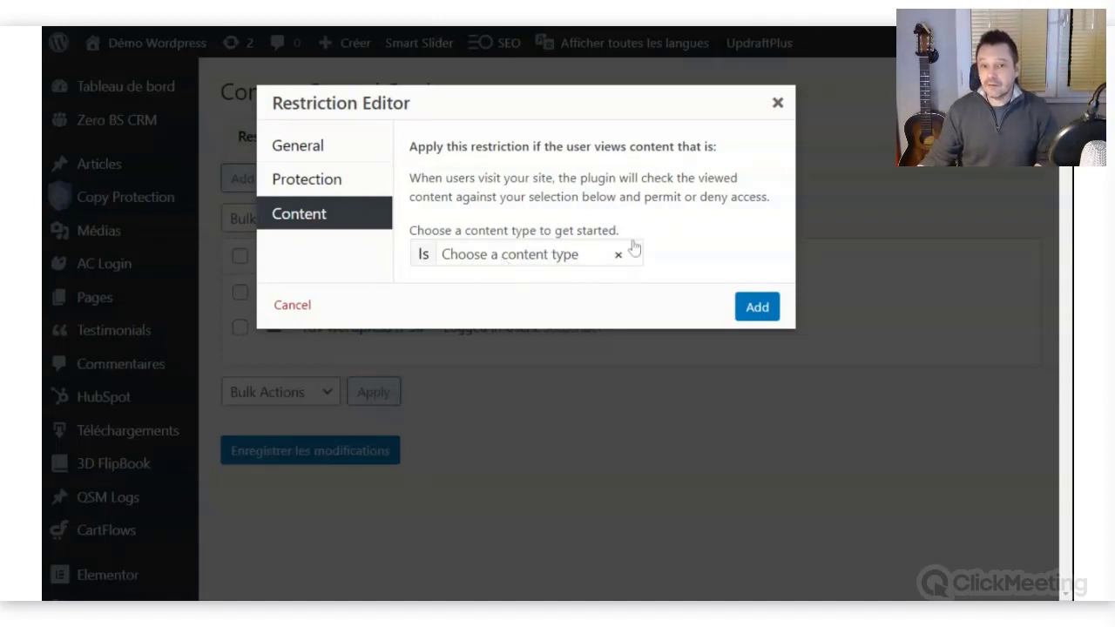
pyautogui.click(547, 261)
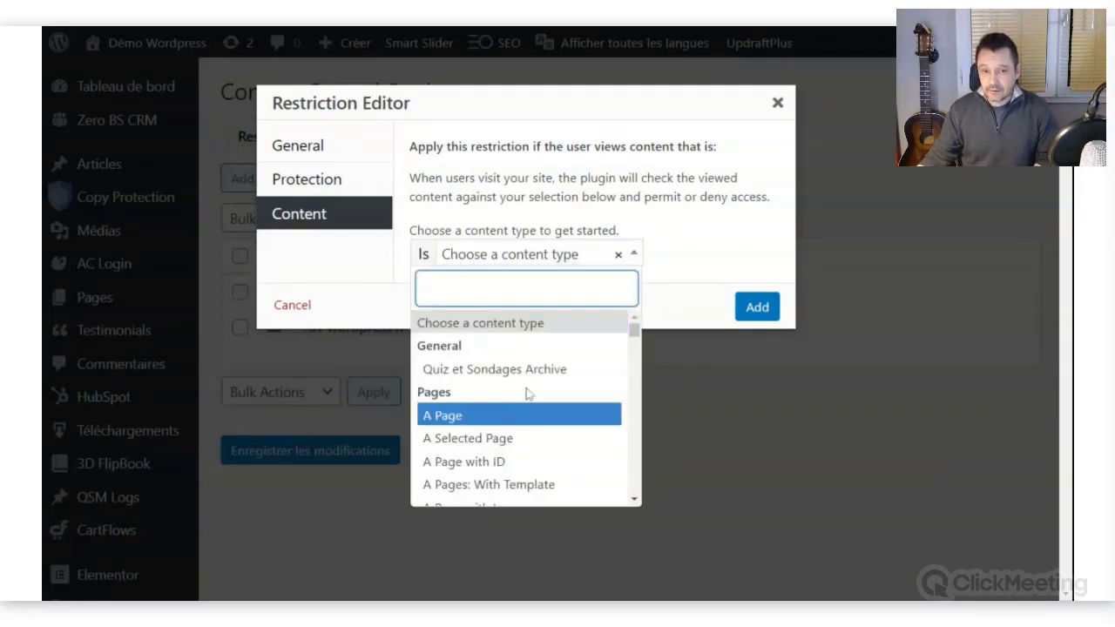
pyautogui.click(466, 422)
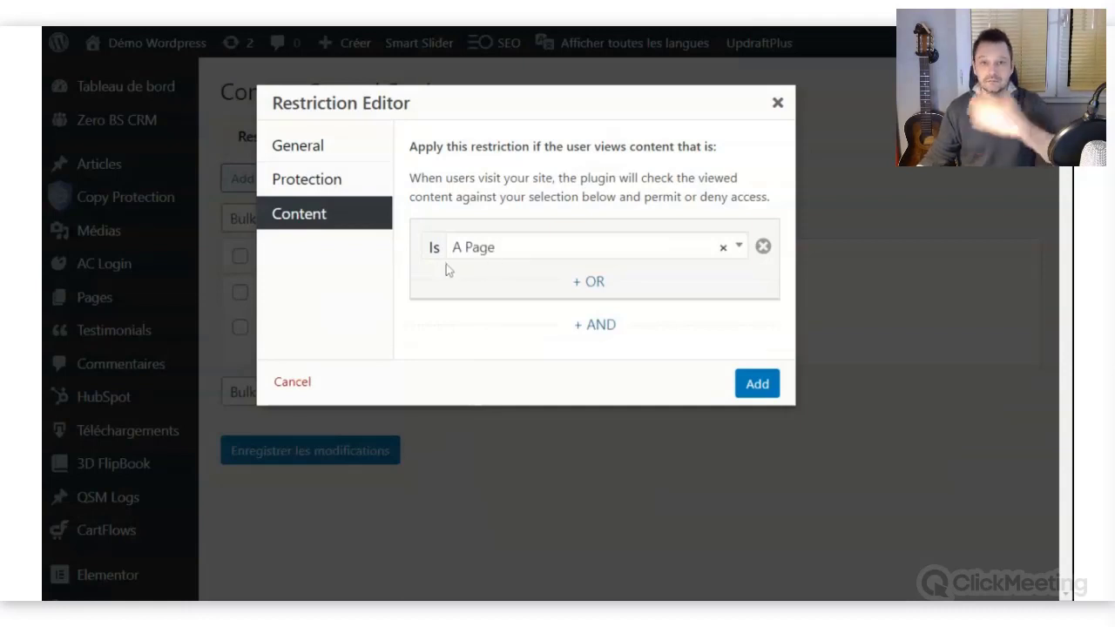
pyautogui.click(512, 253)
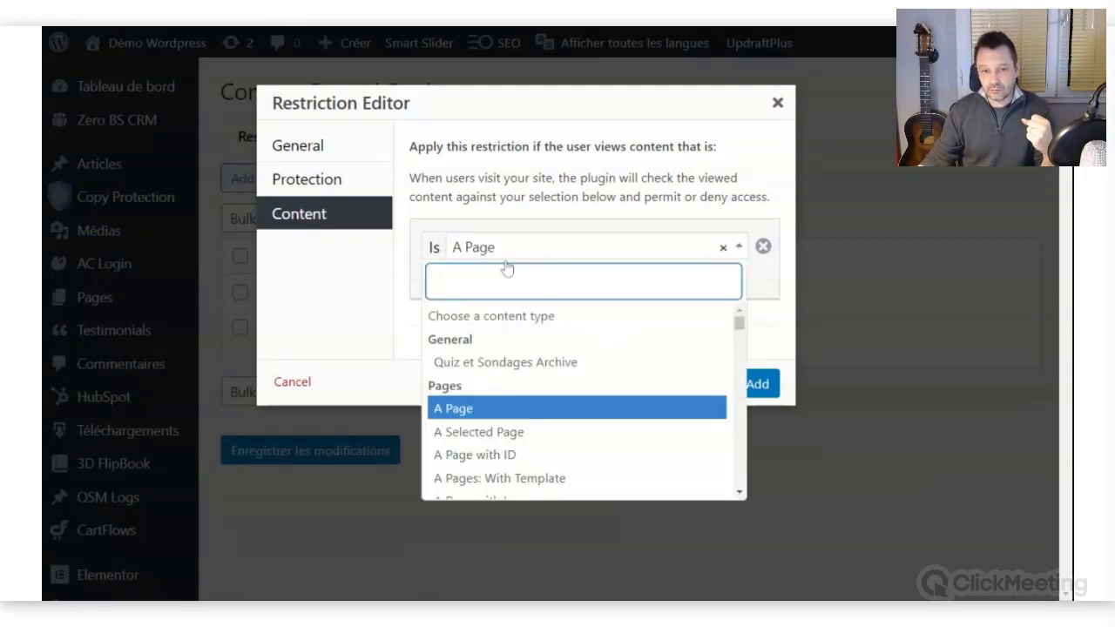
pyautogui.click(510, 437)
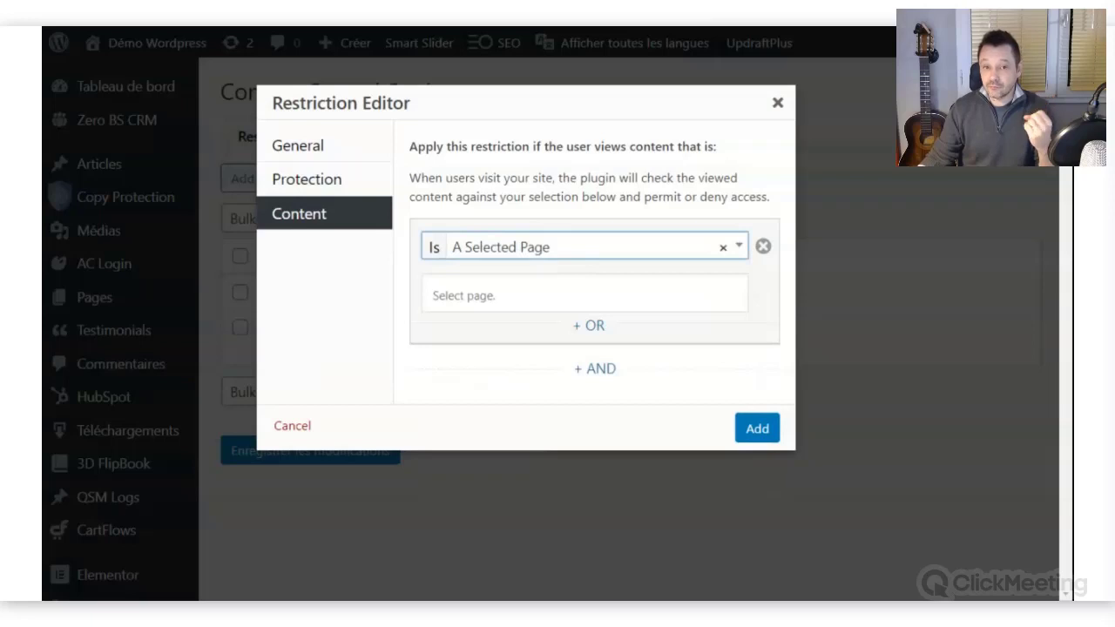
pyautogui.click(584, 295)
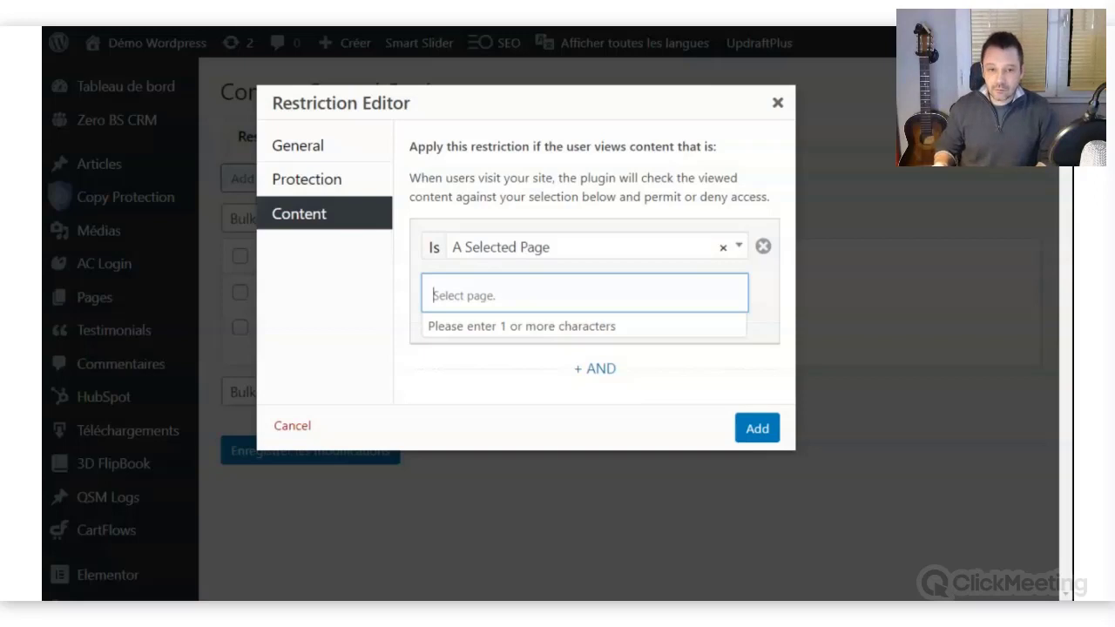
pyautogui.write('003')
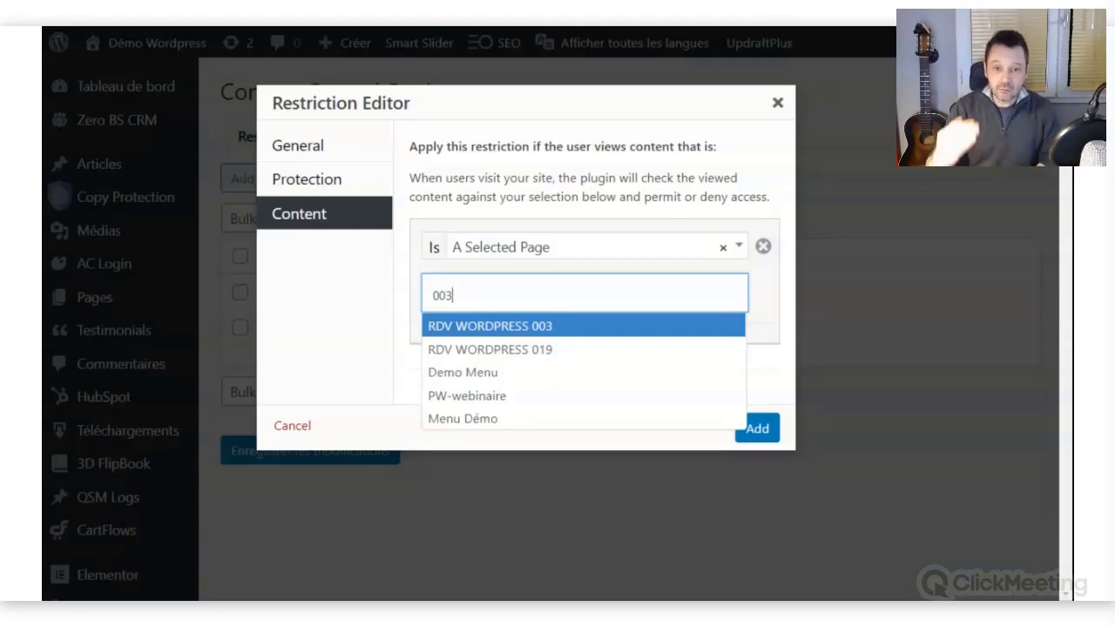
pyautogui.click(478, 326)
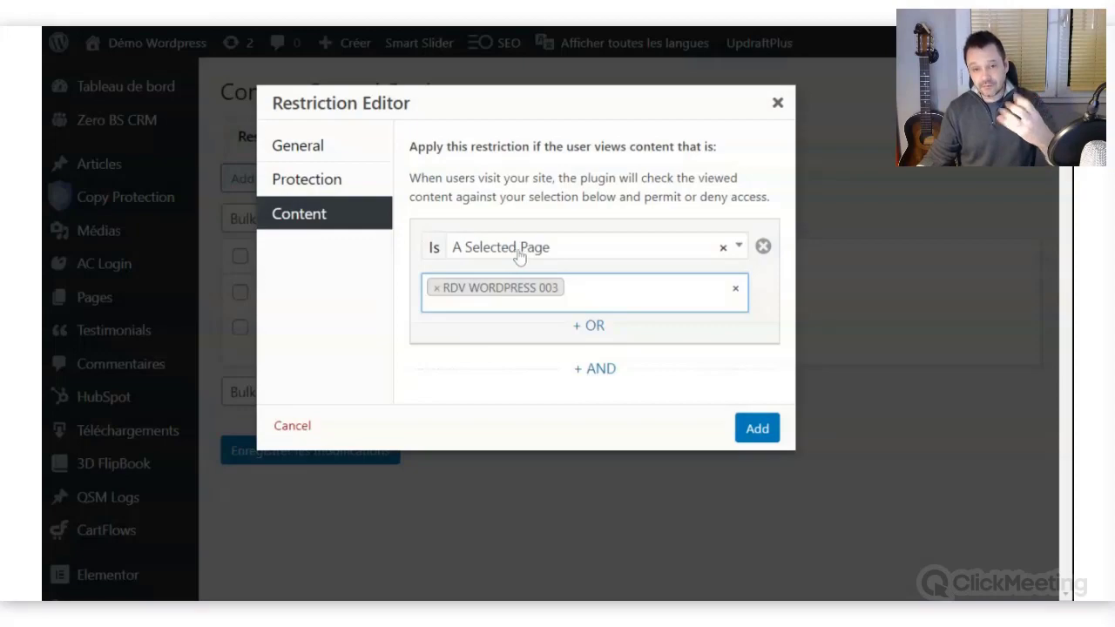
# Add an OR condition for the page RDV WORDPRESS 019 and save the restriction.
pyautogui.click(591, 329)
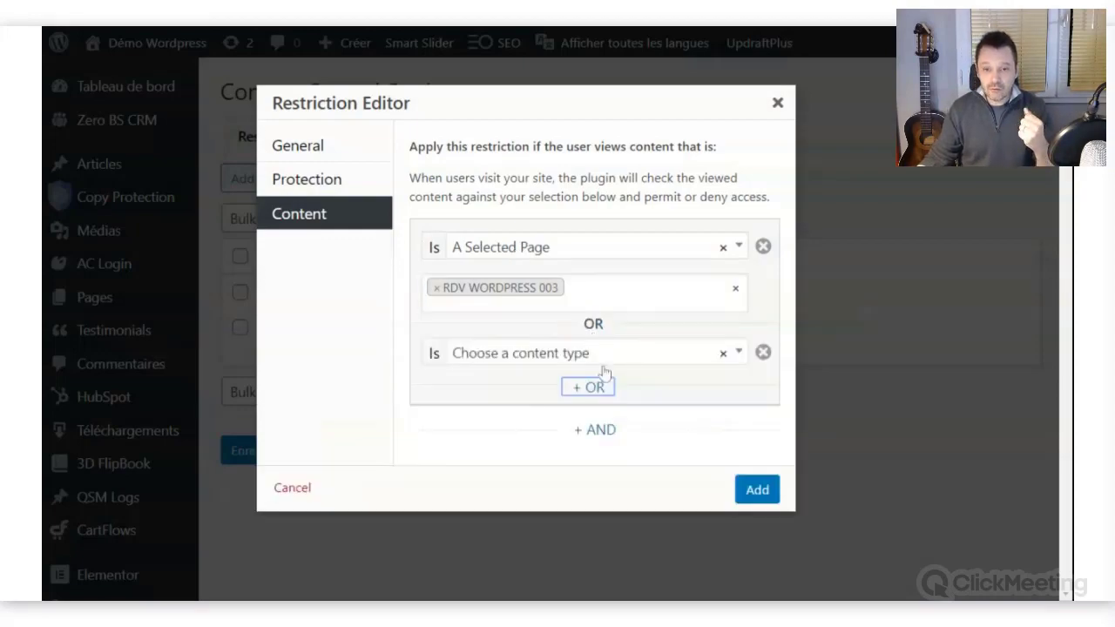
pyautogui.click(605, 361)
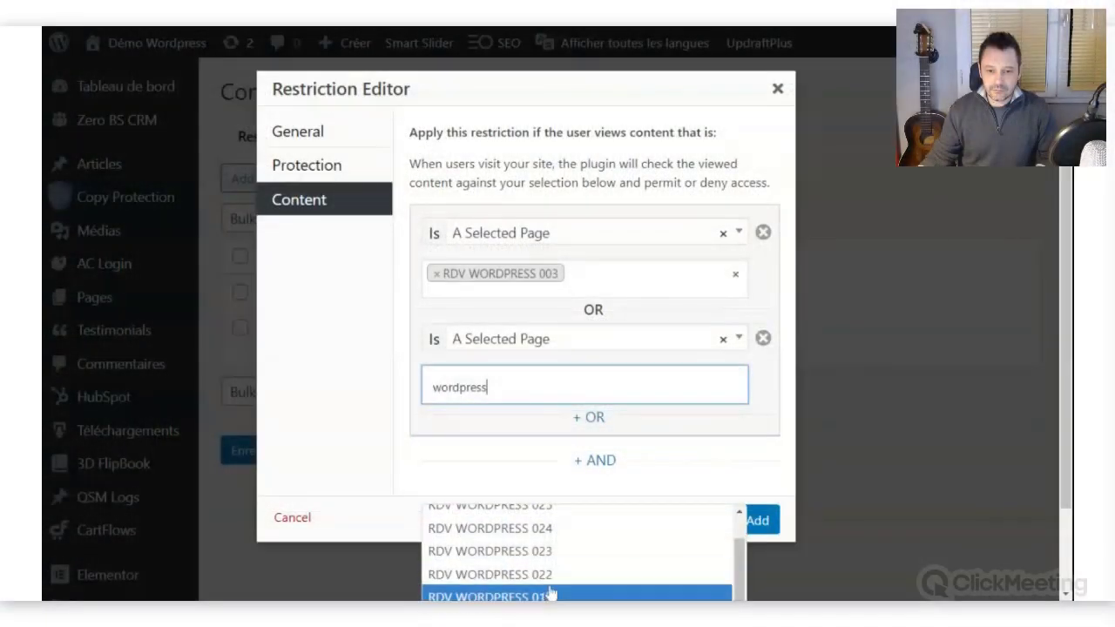
pyautogui.click(554, 597)
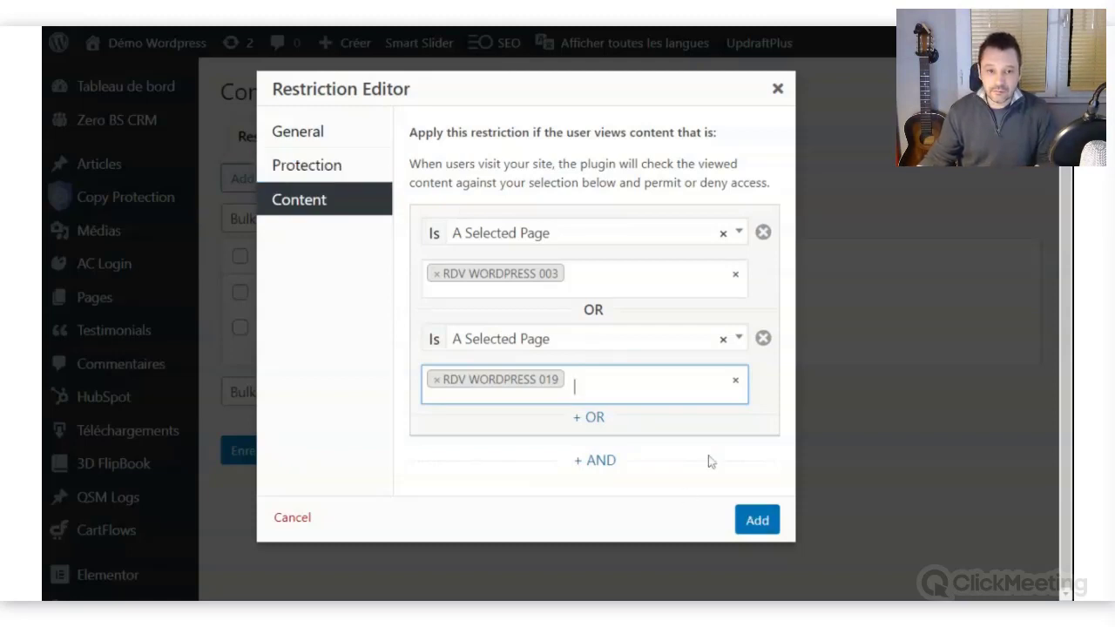
pyautogui.click(754, 520)
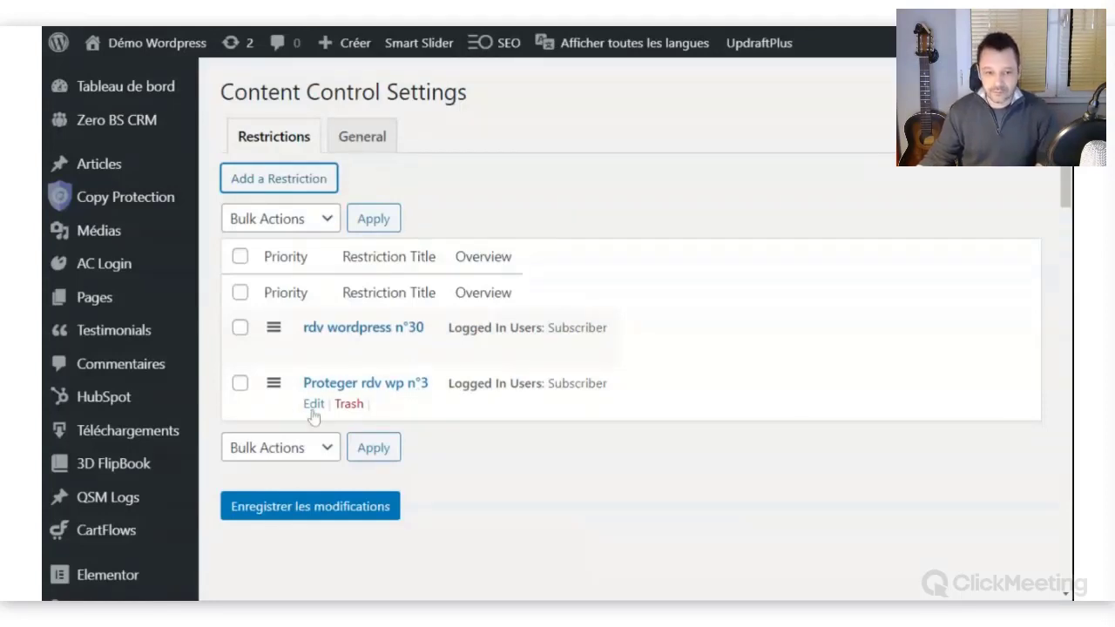
# Save the Content Control restrictions, then reopen Proteger rdv wp n°3 in the Restriction Editor.
pyautogui.click(328, 512)
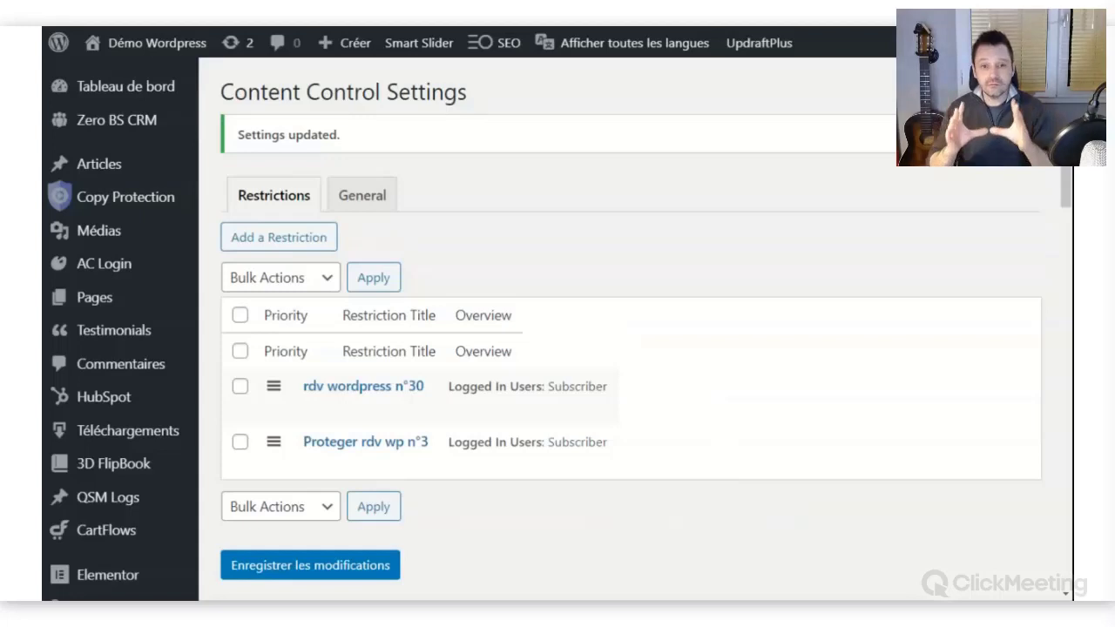
pyautogui.moveTo(567, 477)
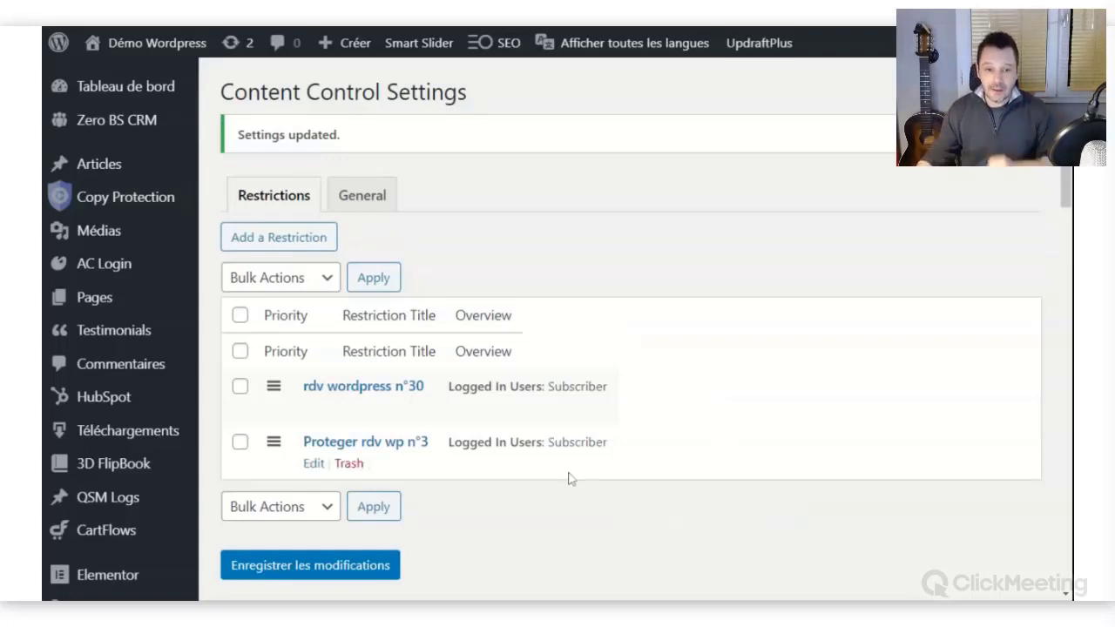
pyautogui.click(314, 463)
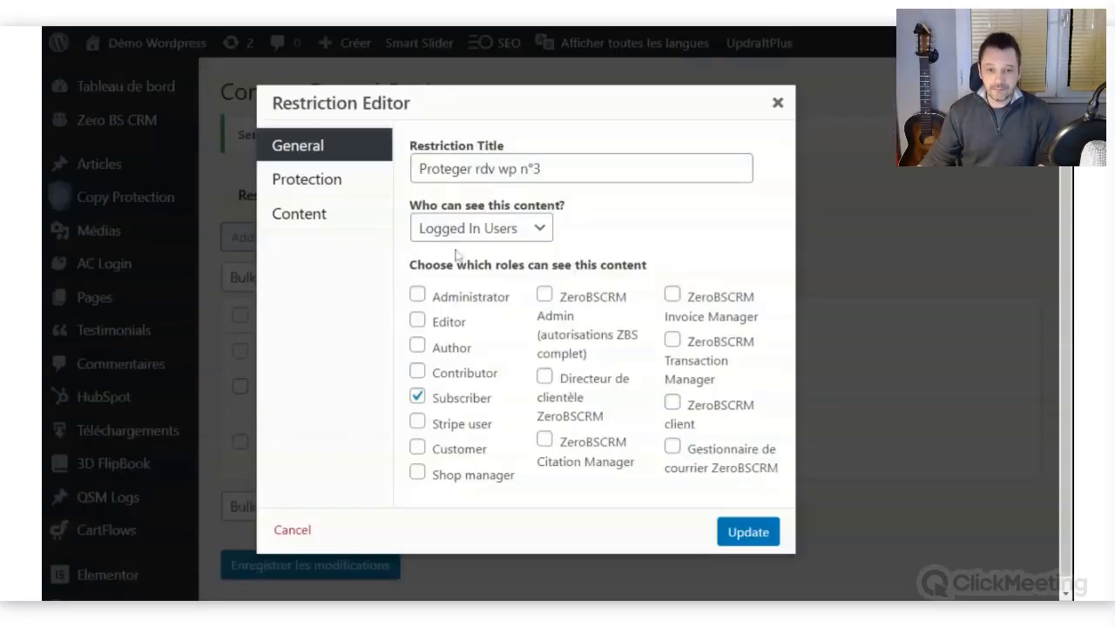
pyautogui.click(314, 217)
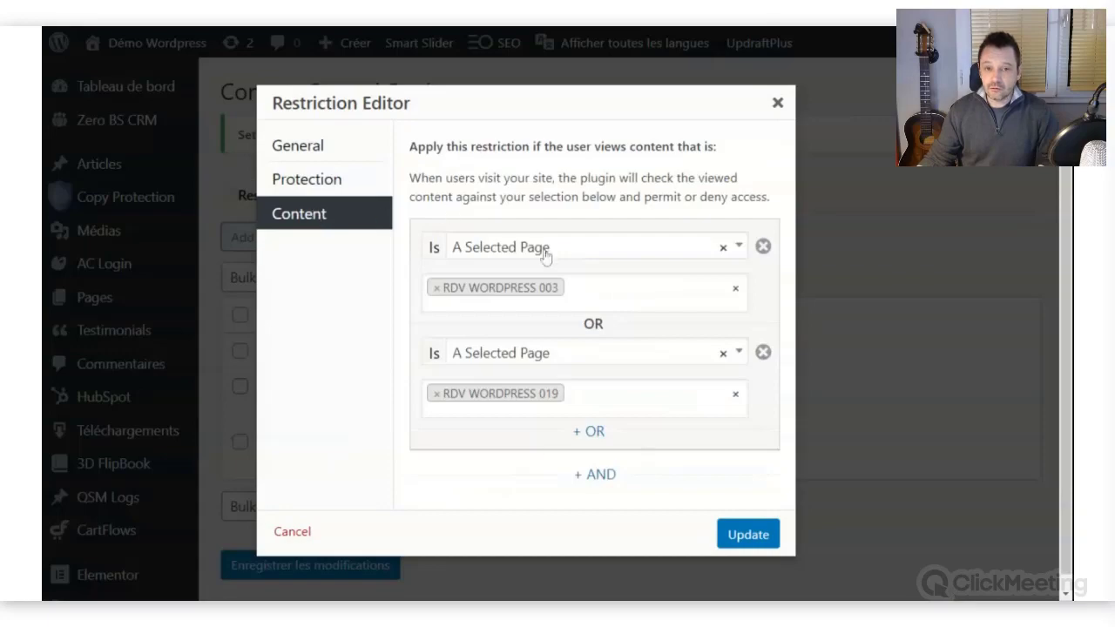
pyautogui.click(594, 433)
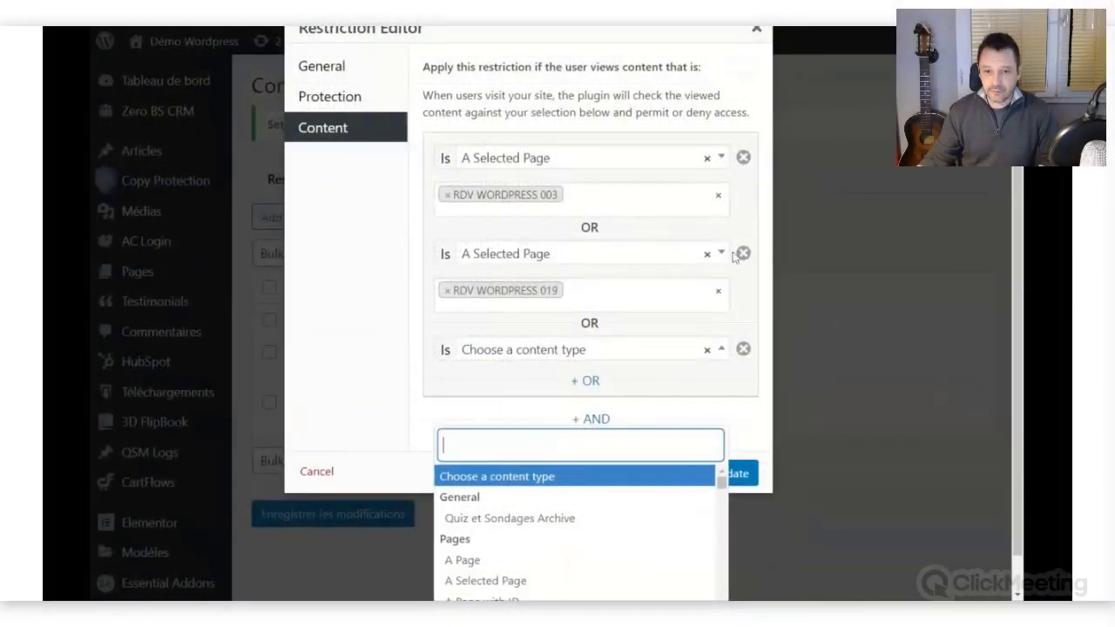
pyautogui.click(743, 253)
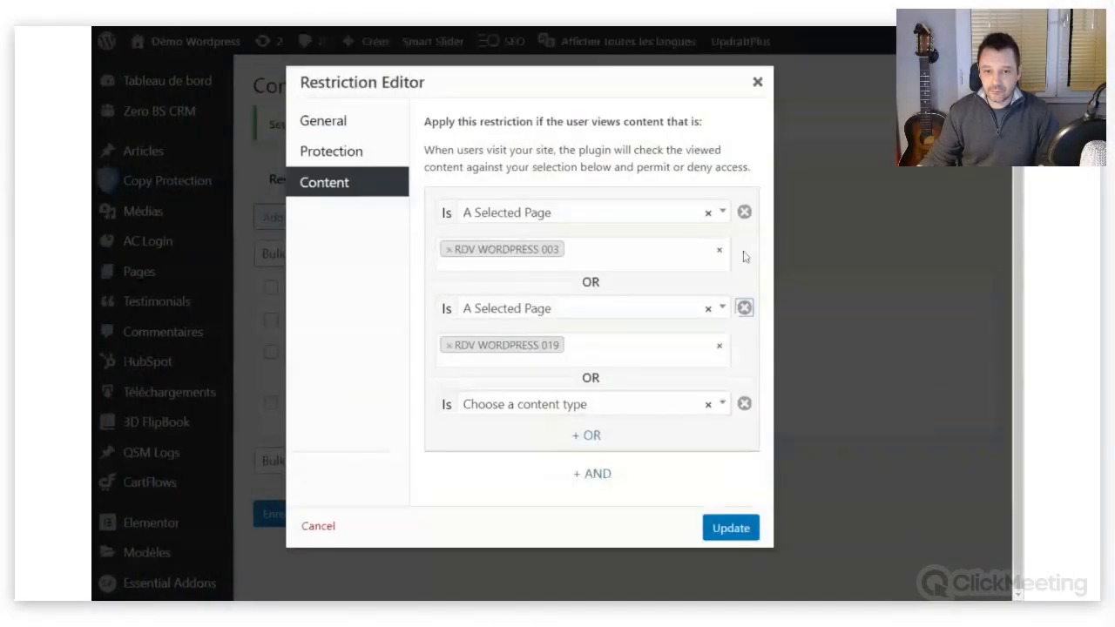
pyautogui.click(743, 253)
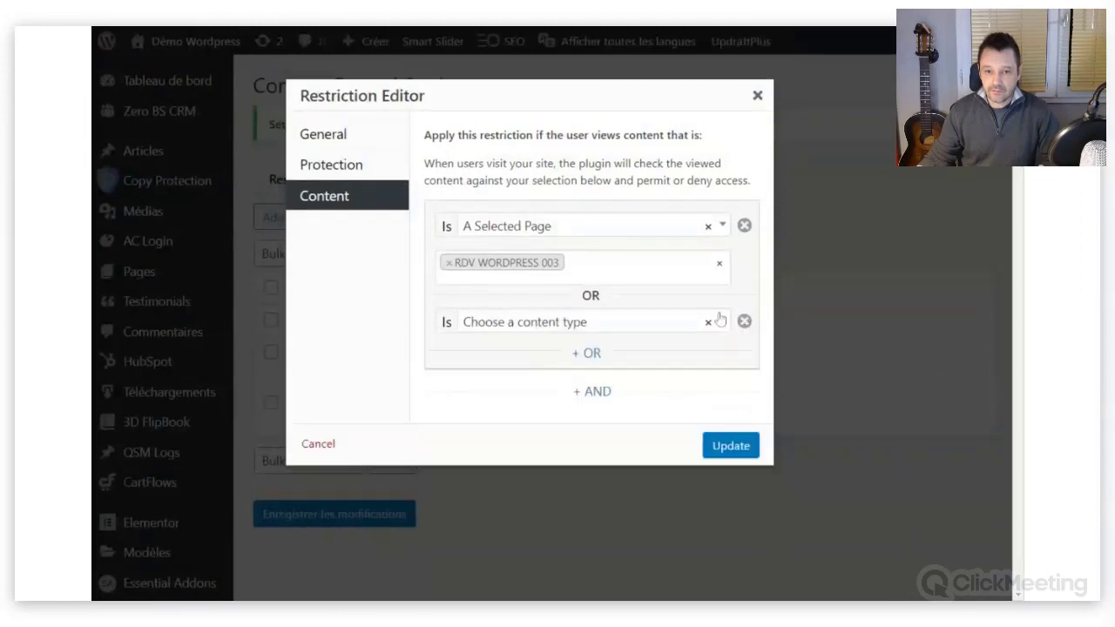
pyautogui.click(582, 328)
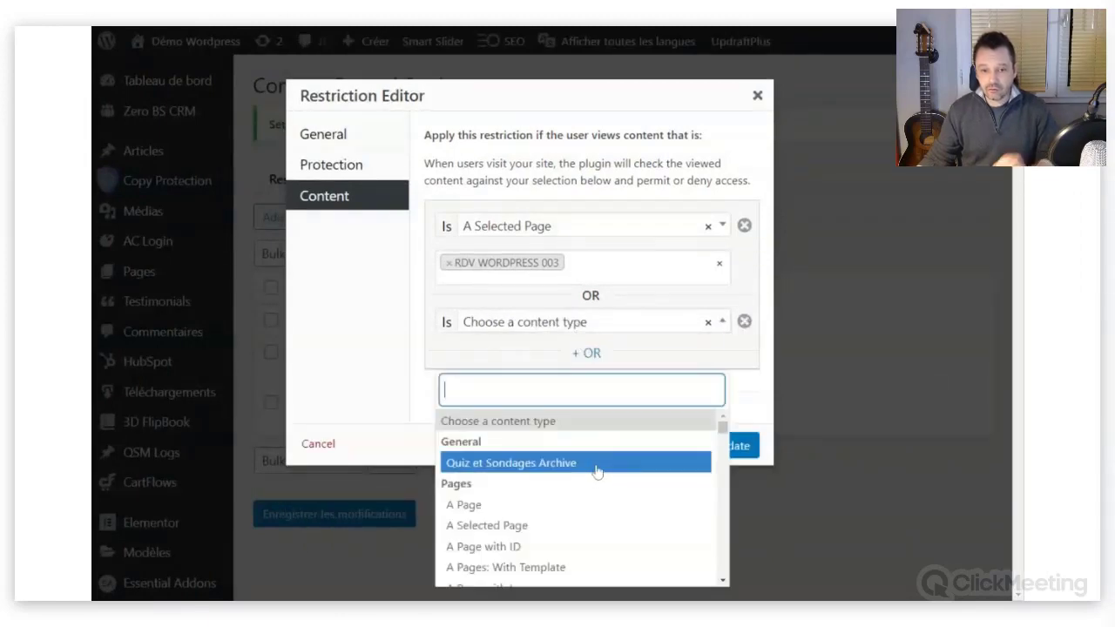
pyautogui.scroll(-2, 596, 471)
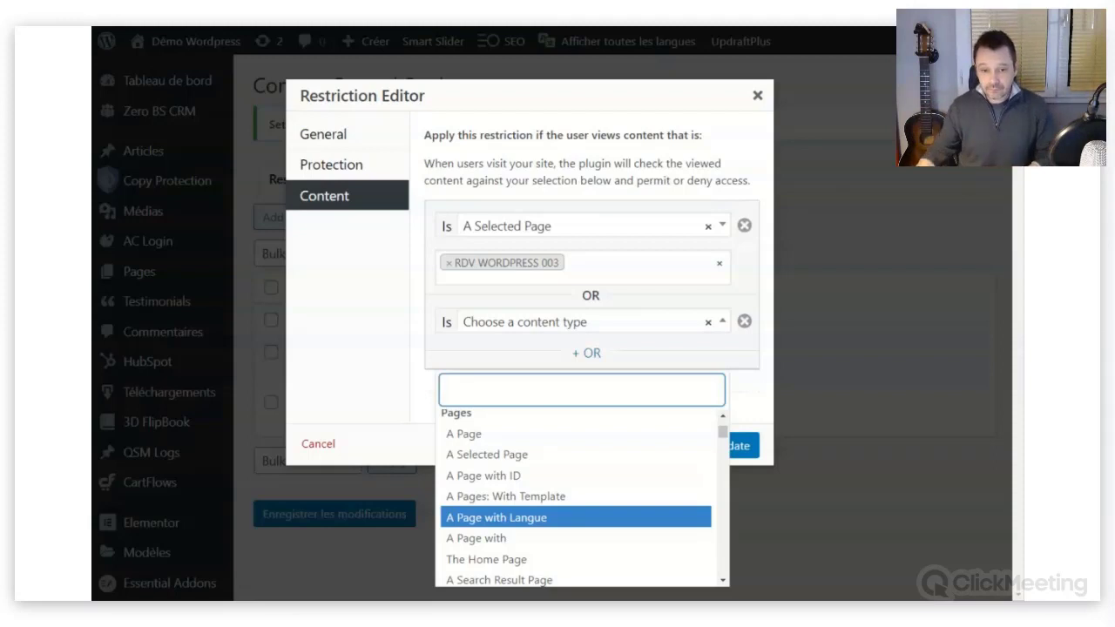
pyautogui.scroll(-2, 539, 512)
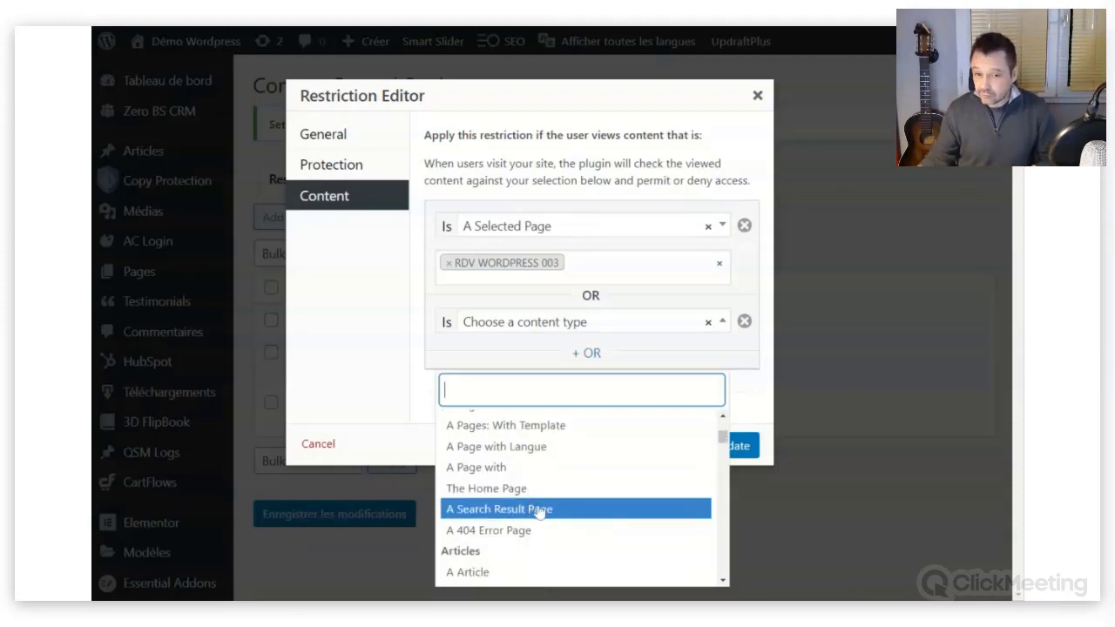
pyautogui.scroll(-2, 538, 509)
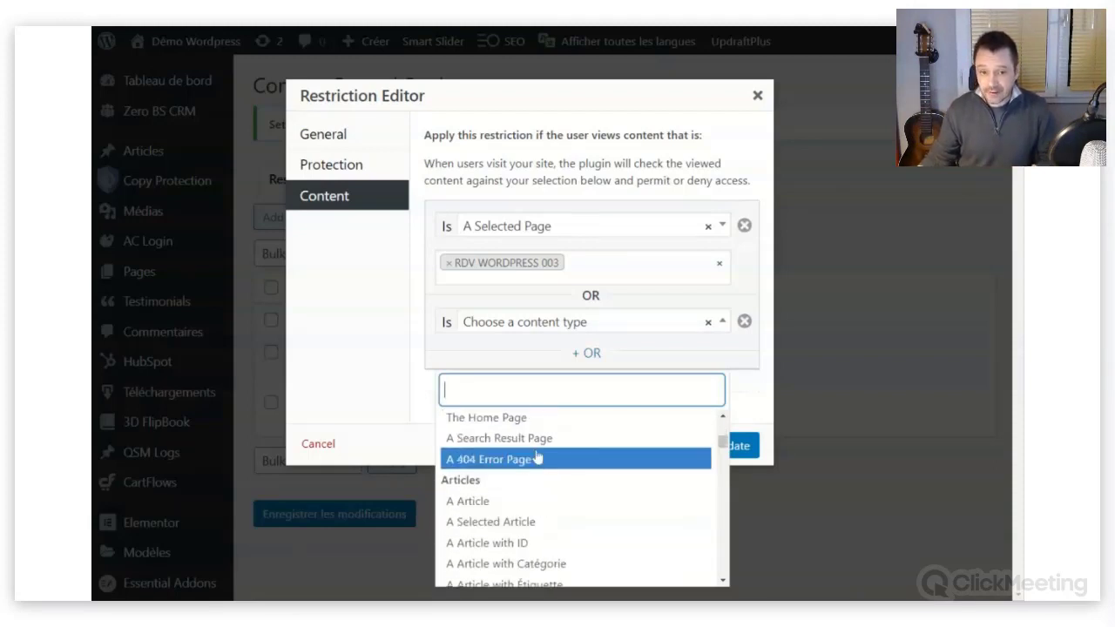
pyautogui.scroll(-4, 537, 459)
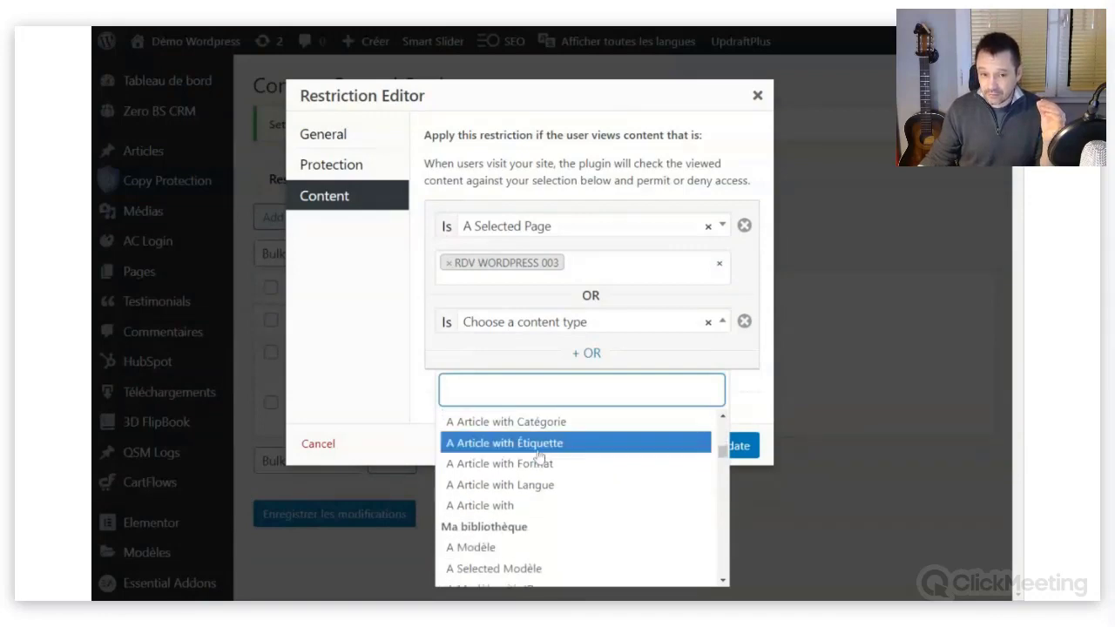
pyautogui.scroll(-7, 538, 458)
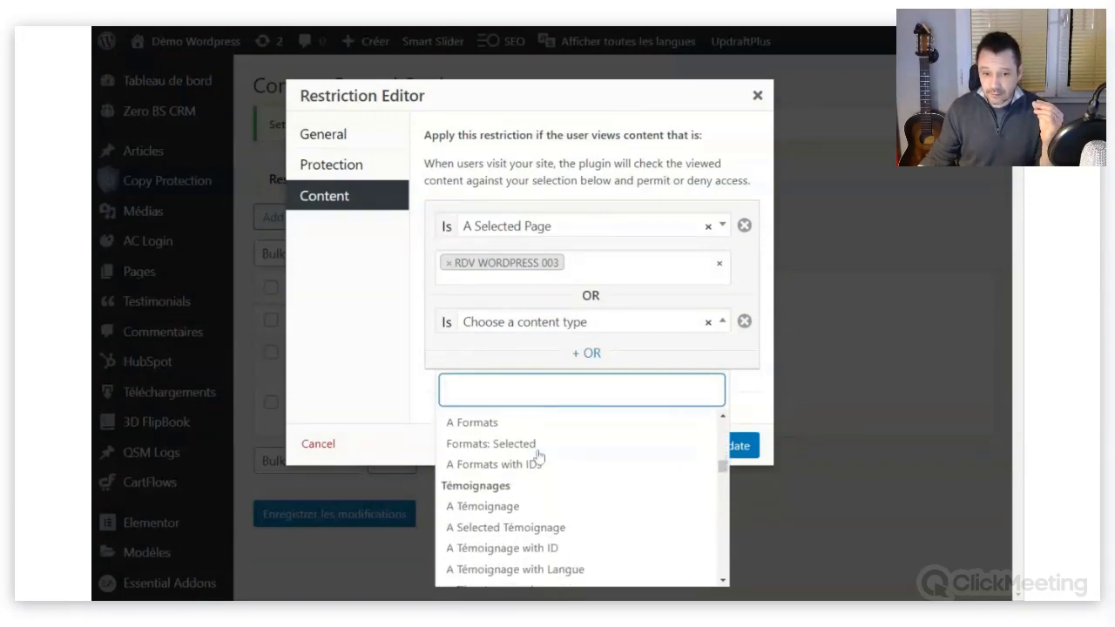
pyautogui.scroll(-7, 538, 456)
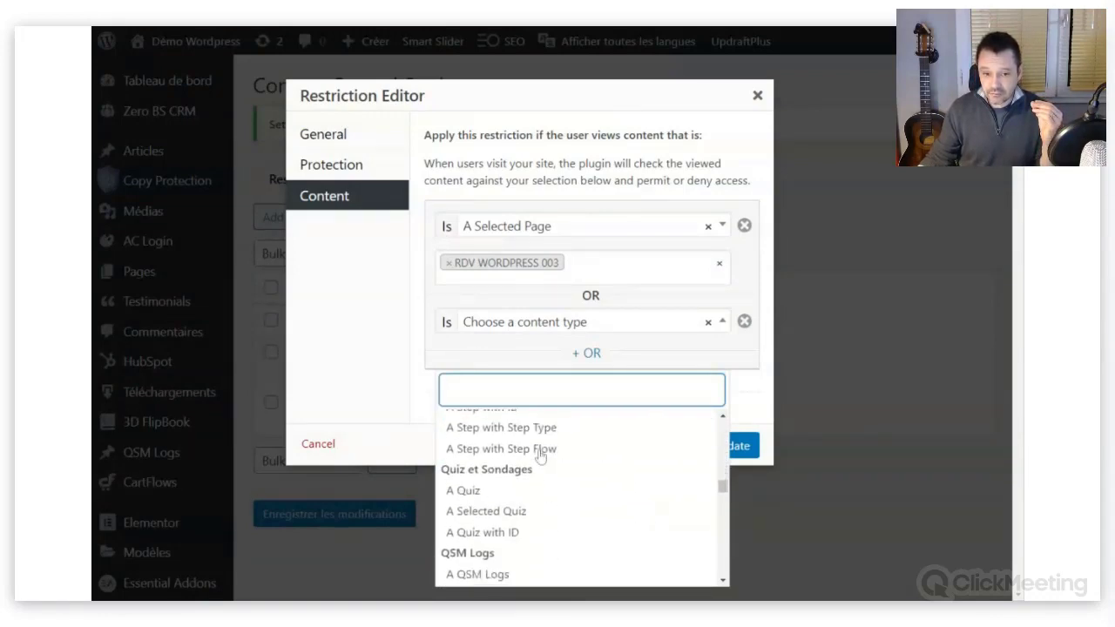
pyautogui.scroll(-2, 541, 455)
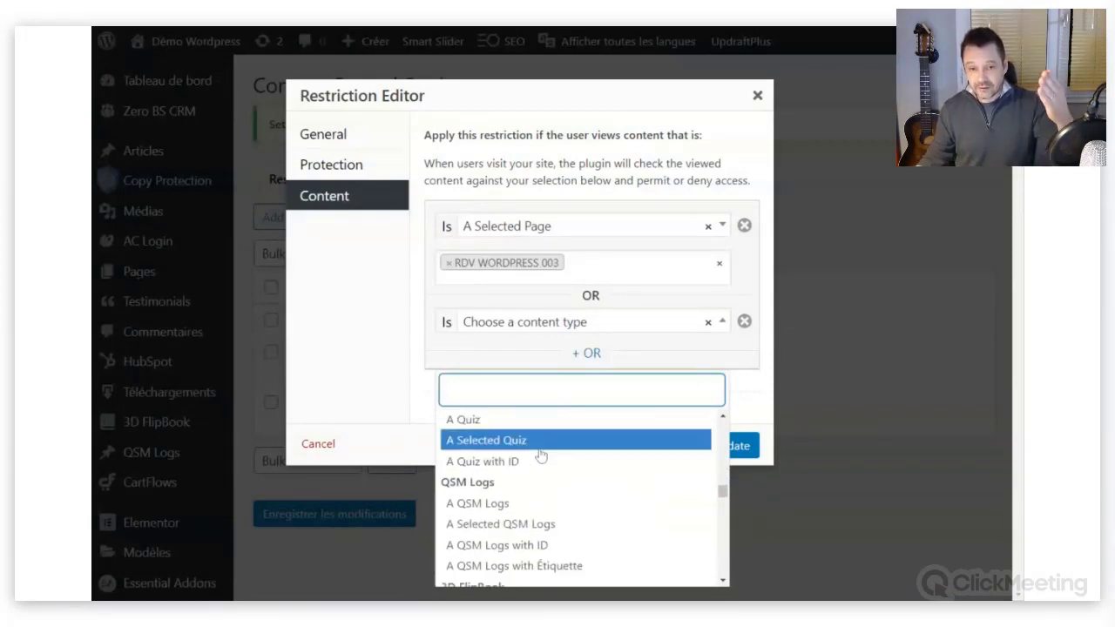
pyautogui.scroll(-2, 540, 455)
pyautogui.scroll(-10, 540, 456)
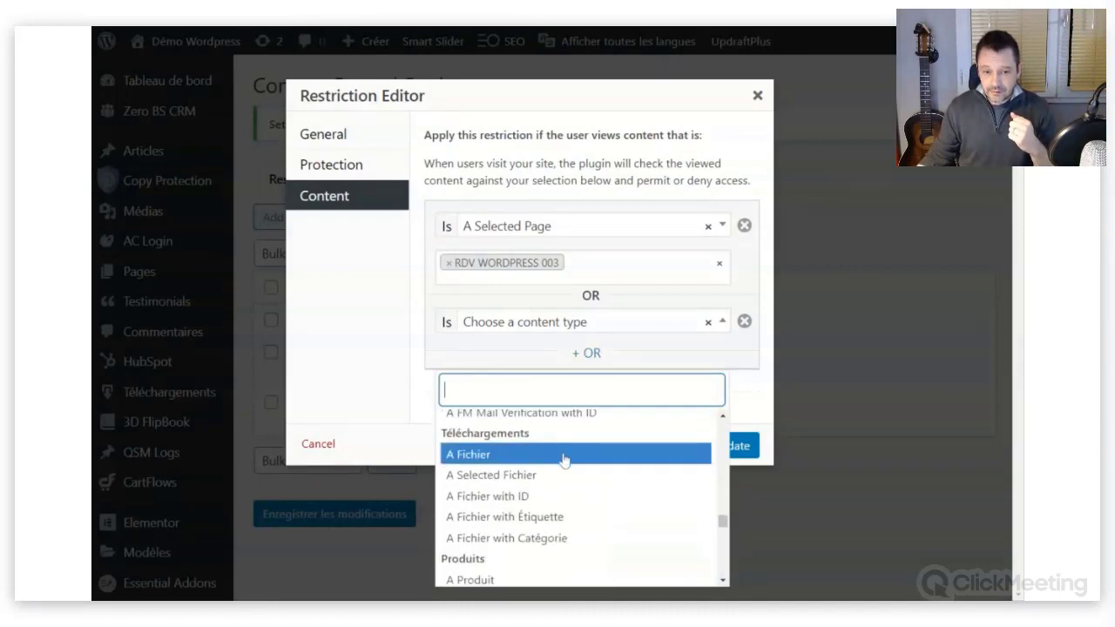
pyautogui.scroll(-2, 559, 463)
pyautogui.scroll(-3, 559, 463)
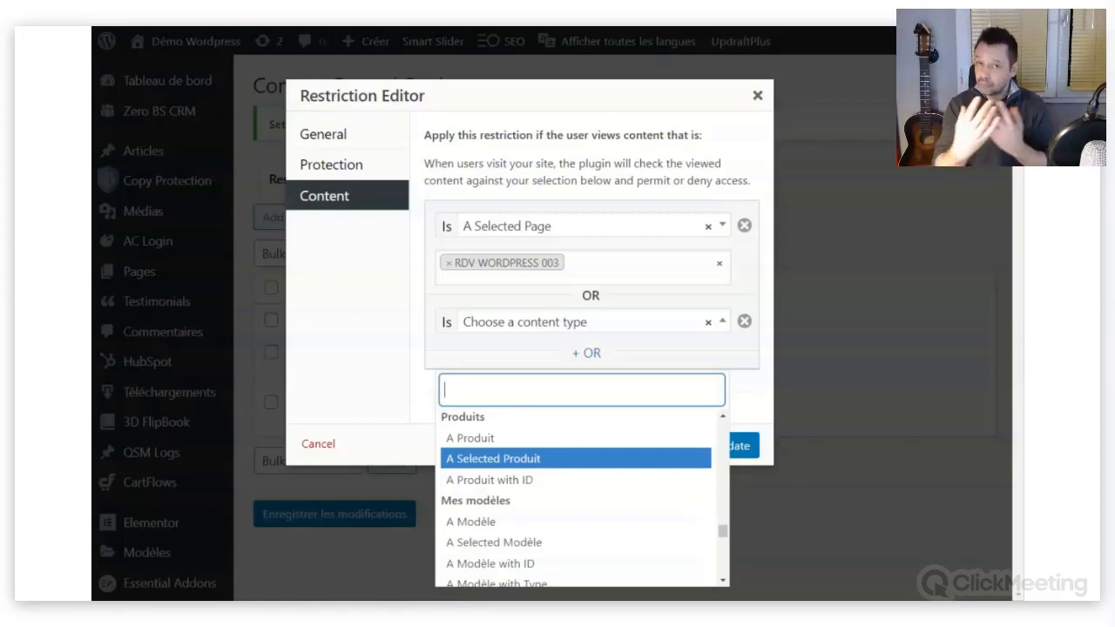
pyautogui.scroll(-3, 550, 501)
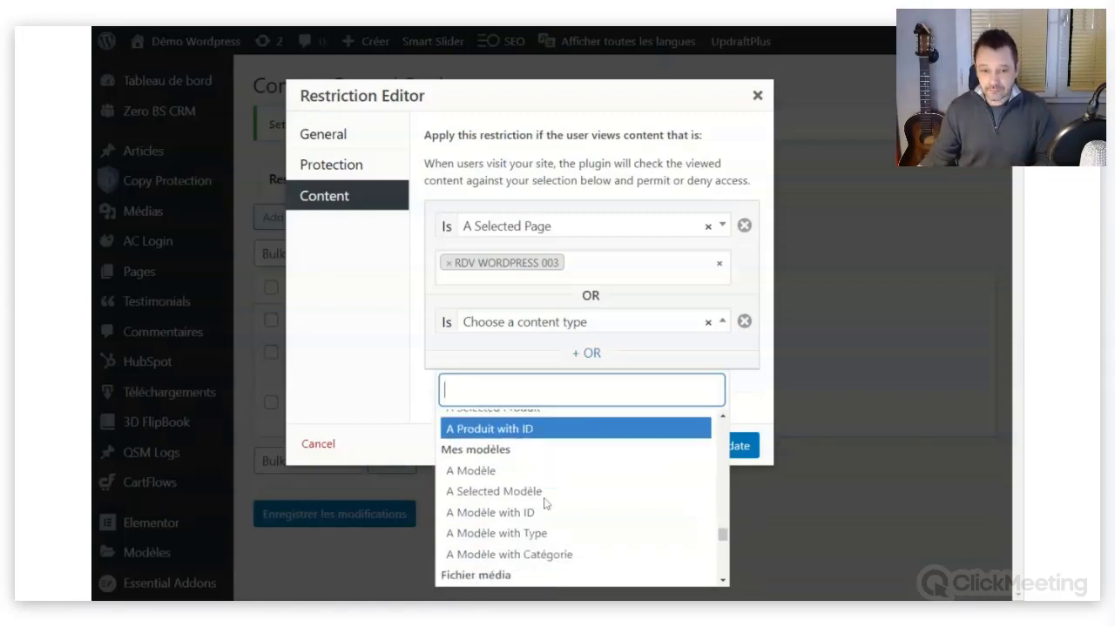
pyautogui.scroll(-2, 558, 495)
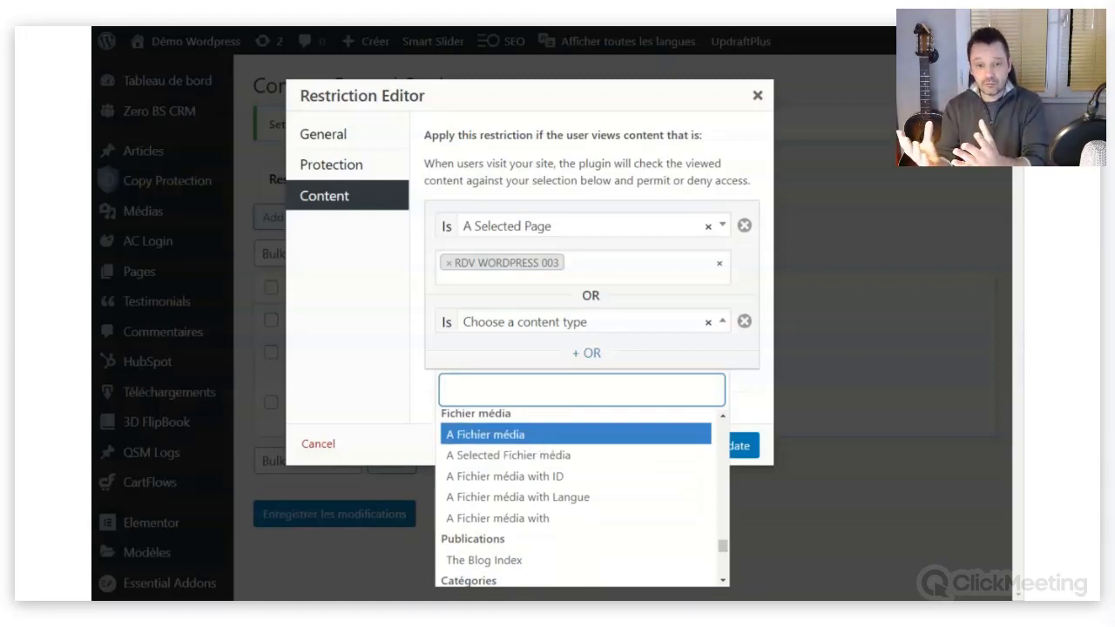
pyautogui.scroll(-3, 527, 475)
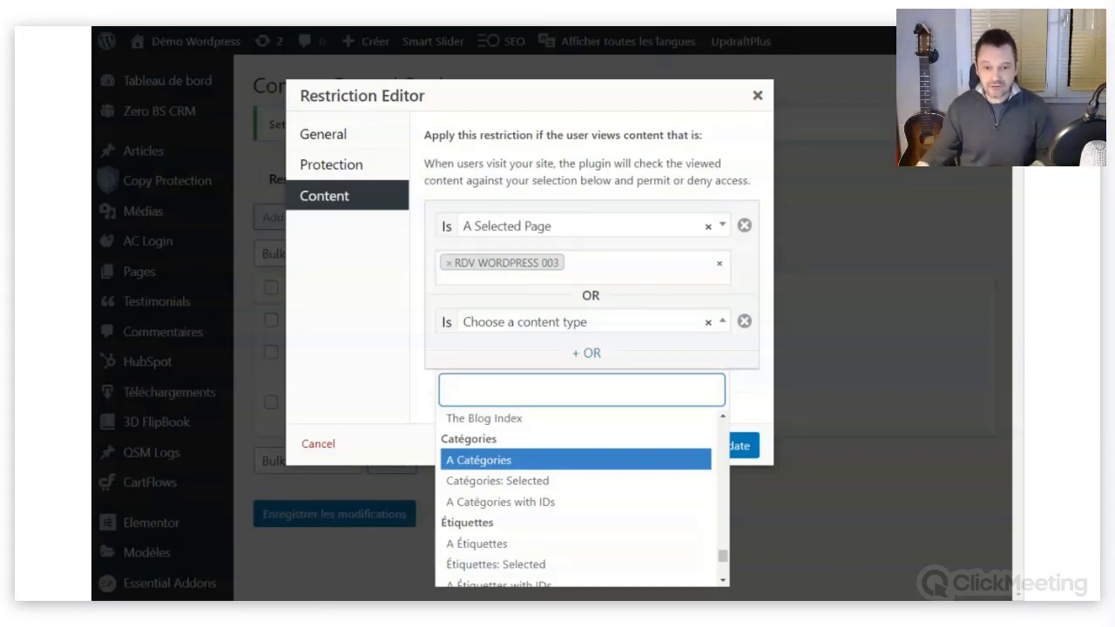
pyautogui.scroll(-1, 533, 462)
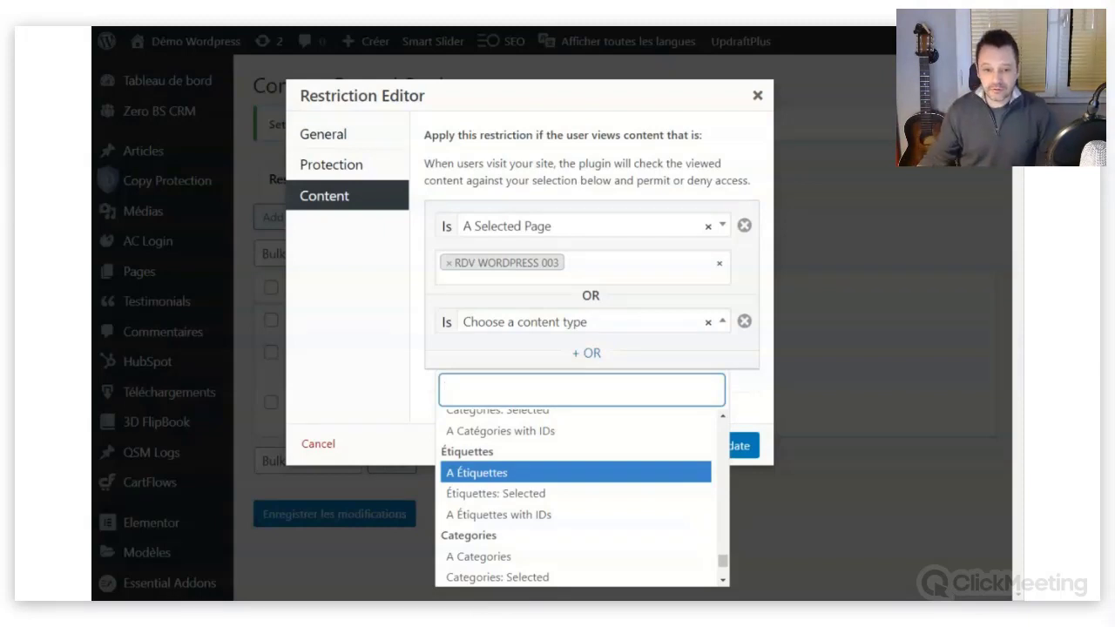
pyautogui.scroll(-1, 551, 472)
pyautogui.scroll(-2, 550, 472)
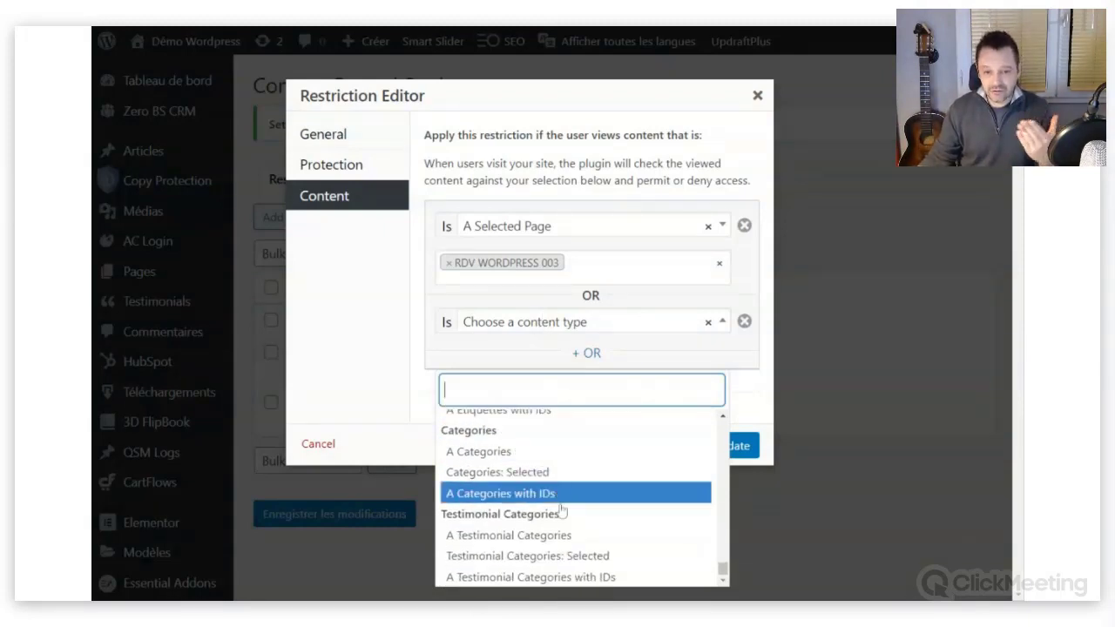
pyautogui.moveTo(724, 571); pyautogui.dragTo(723, 500)
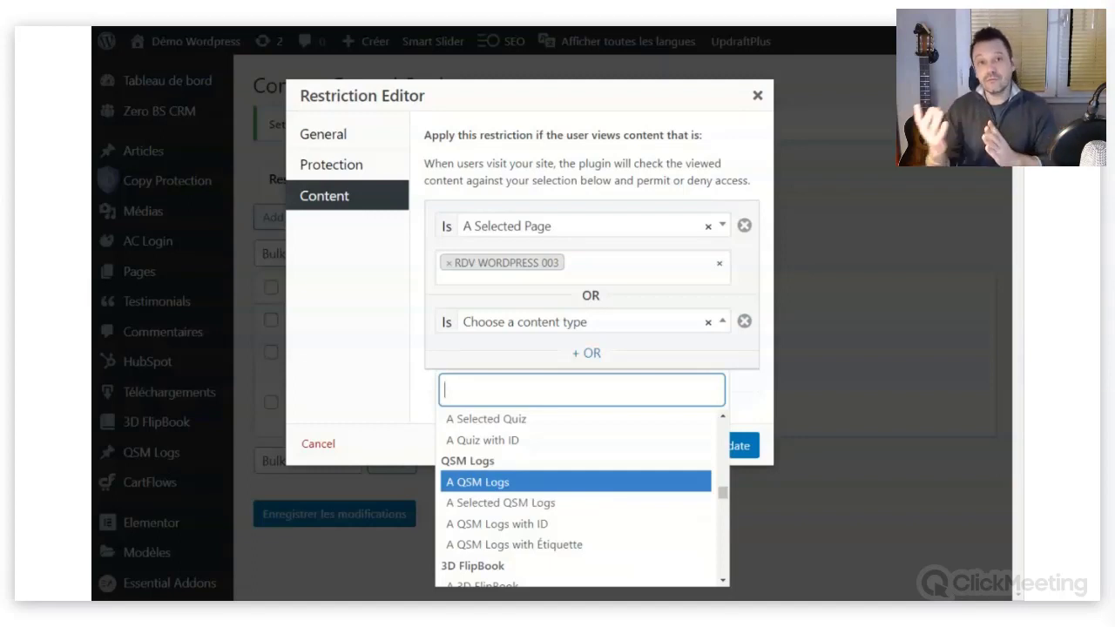
# Remove the empty second condition, update the restriction, and save the Content Control settings.
pyautogui.click(366, 318)
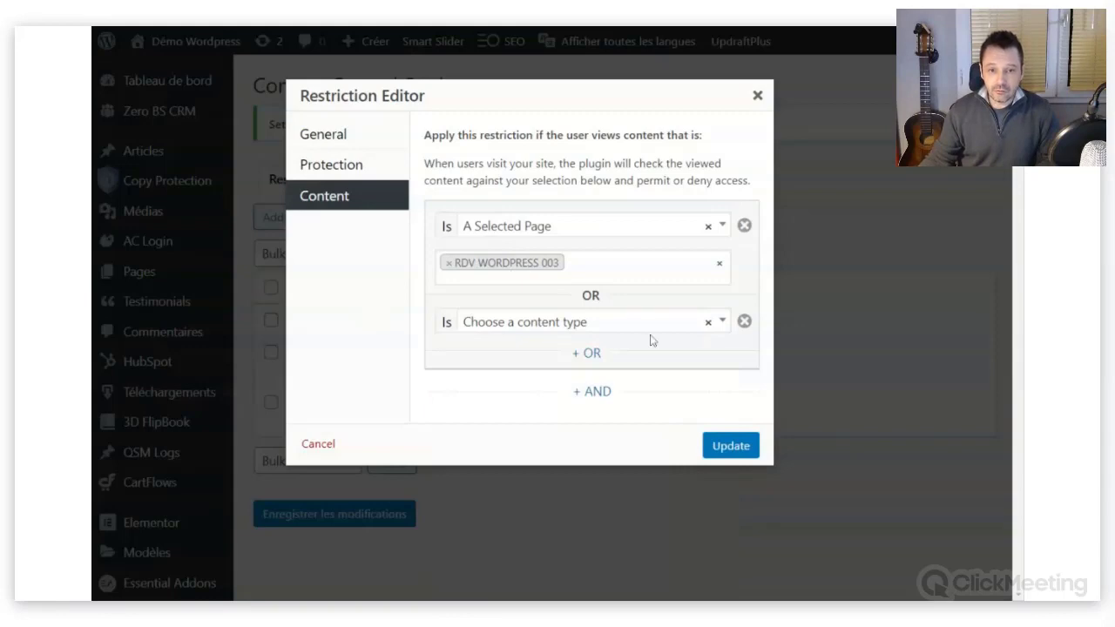
pyautogui.click(744, 321)
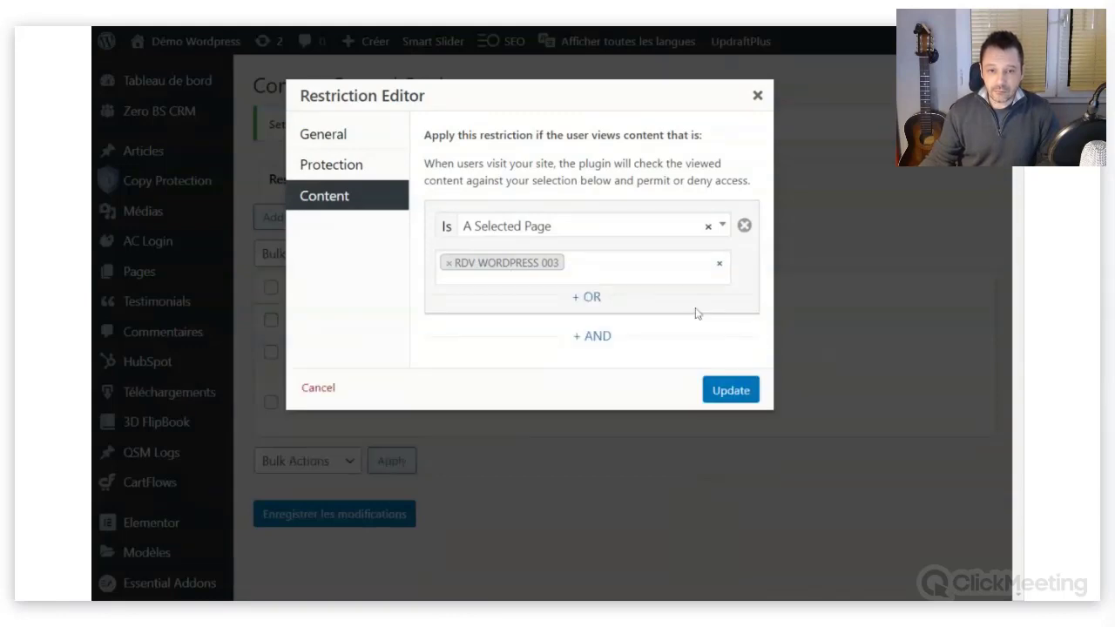
pyautogui.click(734, 391)
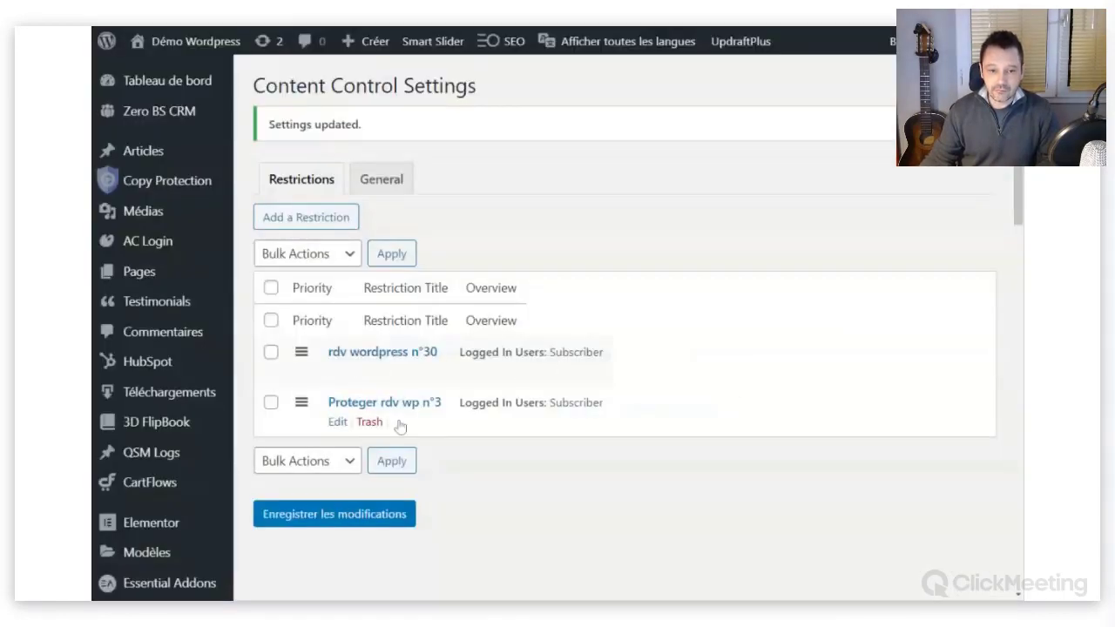
pyautogui.click(340, 513)
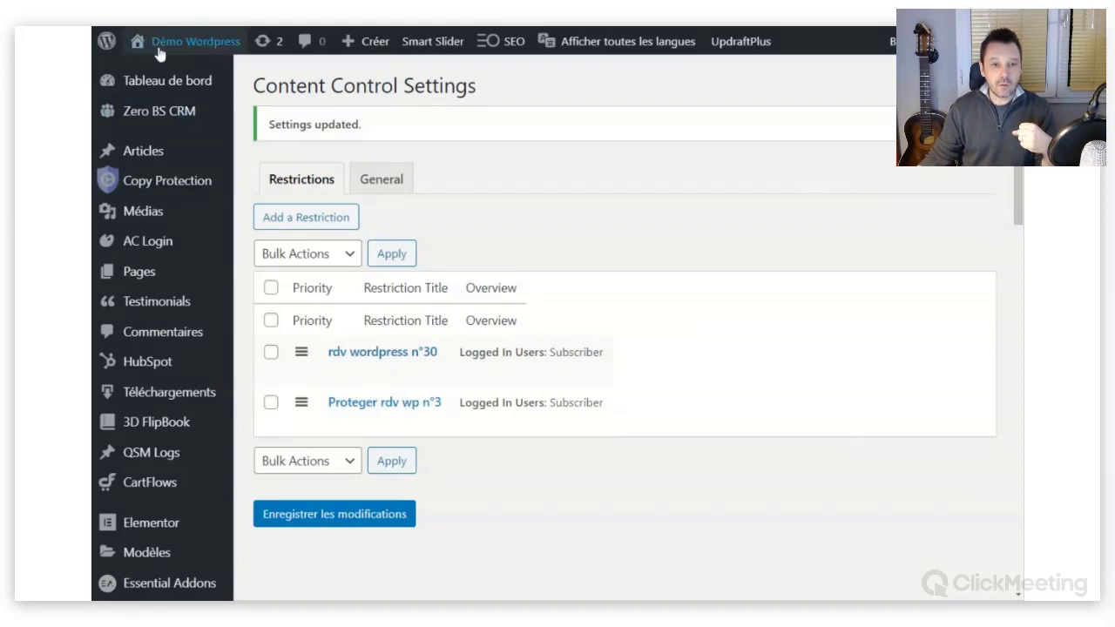
pyautogui.moveTo(159, 54)
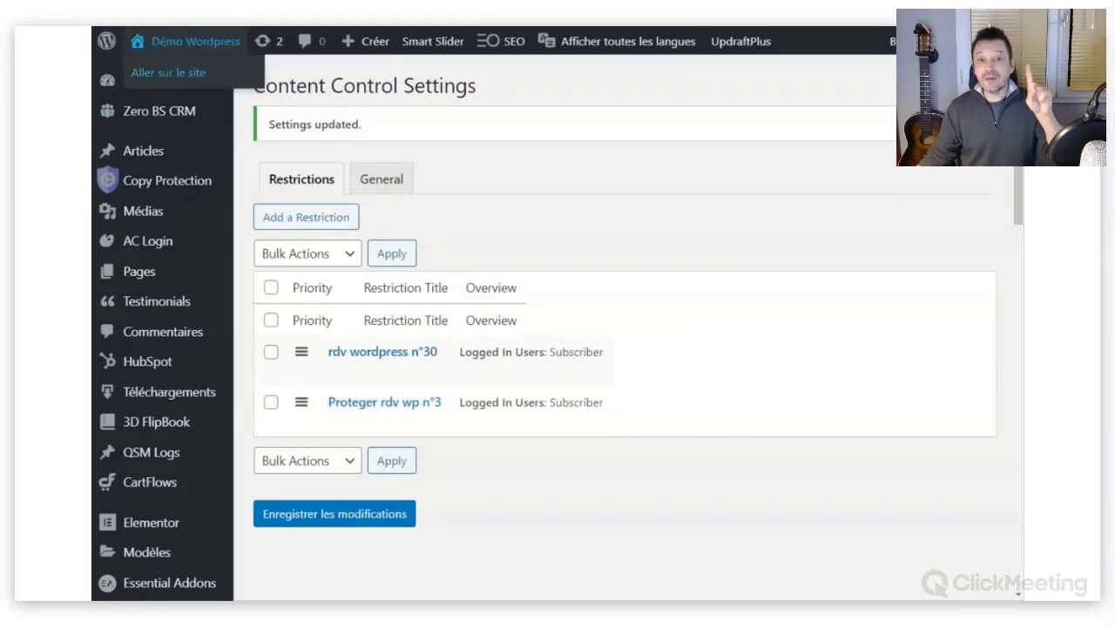
# Visit the public site and open RDV #003 to check its red subscribers-only notice.
pyautogui.click(181, 72)
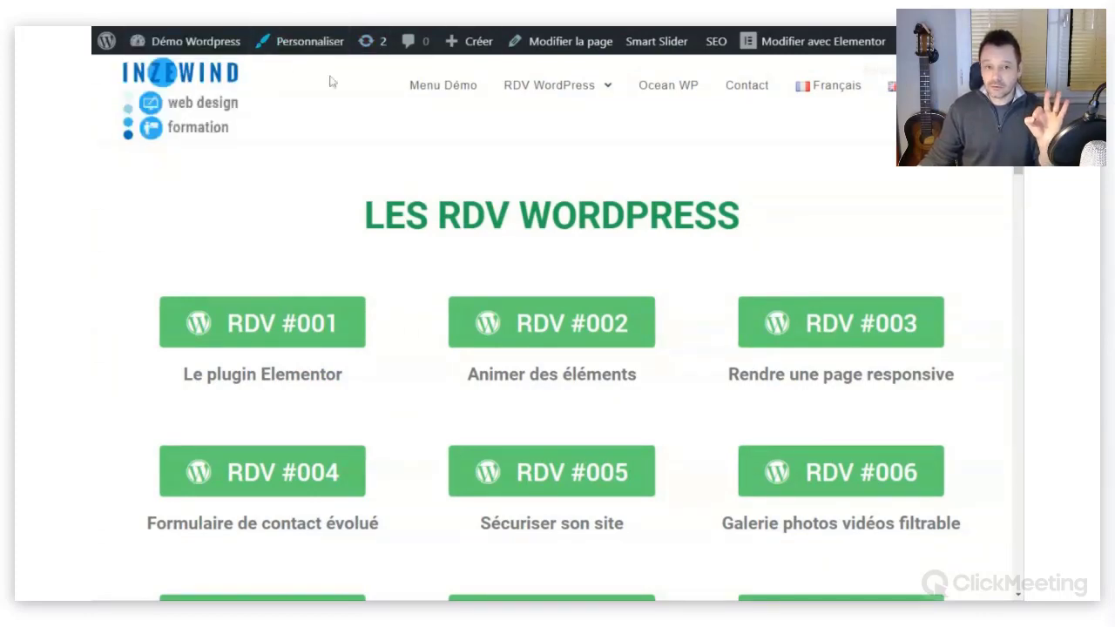
pyautogui.scroll(-3, 510, 158)
pyautogui.scroll(2, 823, 270)
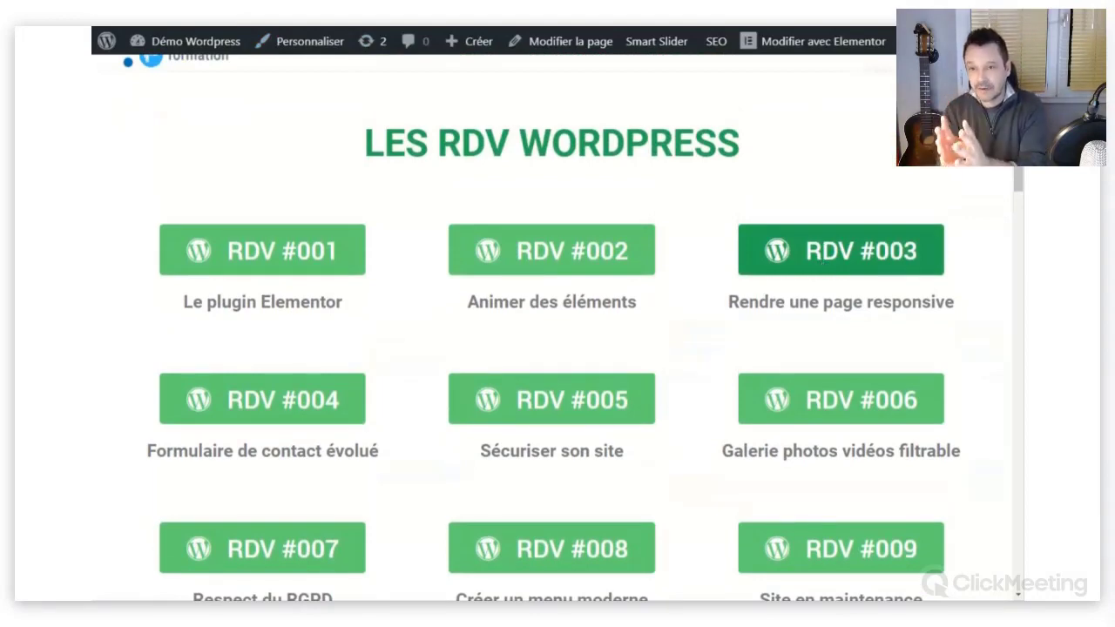
pyautogui.click(823, 256)
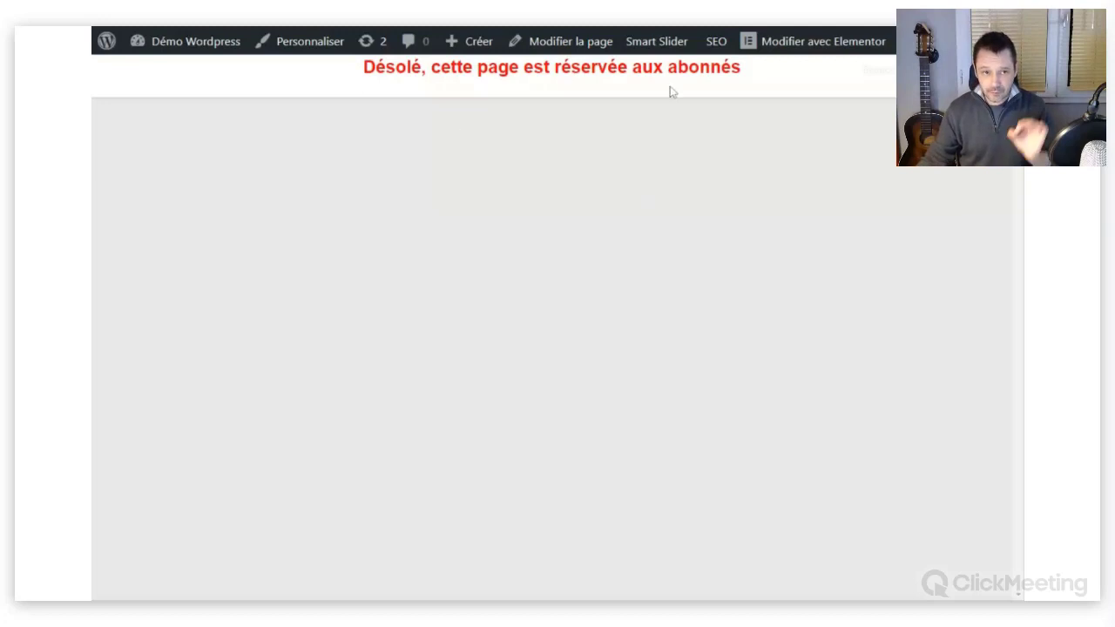
# Return to the RDV list and open RDV #030, showing 'Cette page est réservée aux abonnés !'.
pyautogui.moveTo(187, 55)
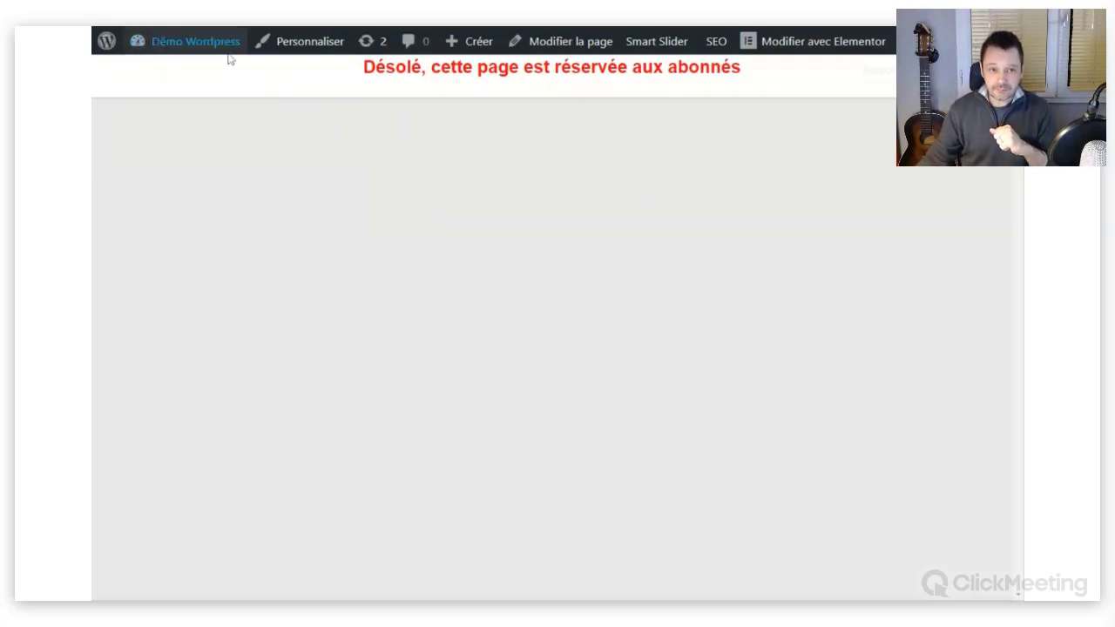
pyautogui.moveTo(228, 54)
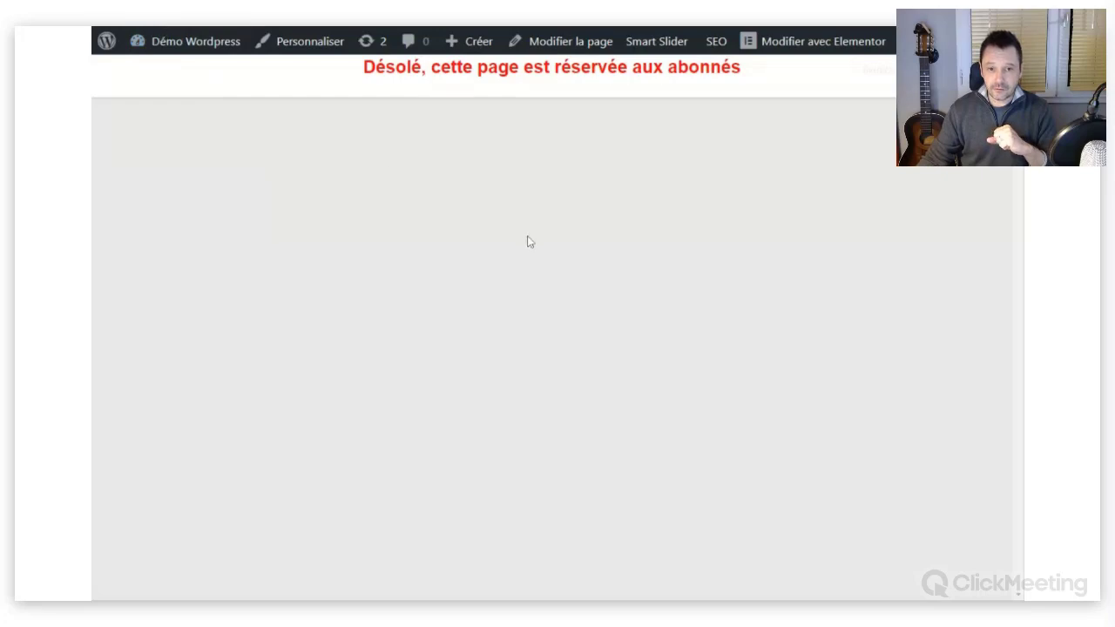
pyautogui.scroll(-12, 666, 258)
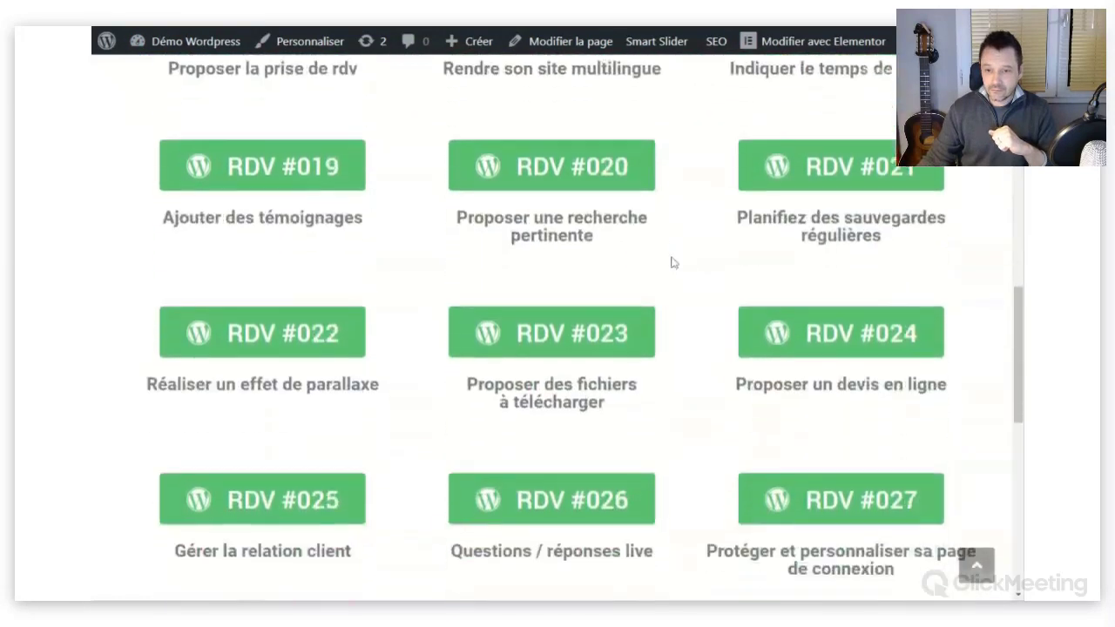
pyautogui.scroll(-1, 672, 262)
pyautogui.scroll(-4, 672, 262)
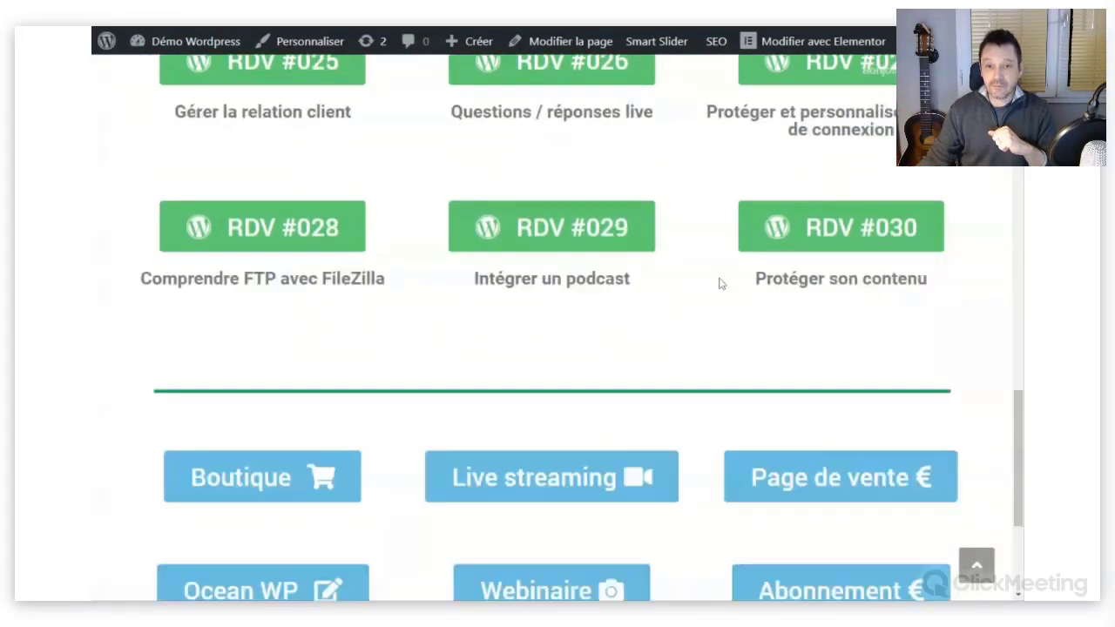
pyautogui.scroll(2, 535, 215)
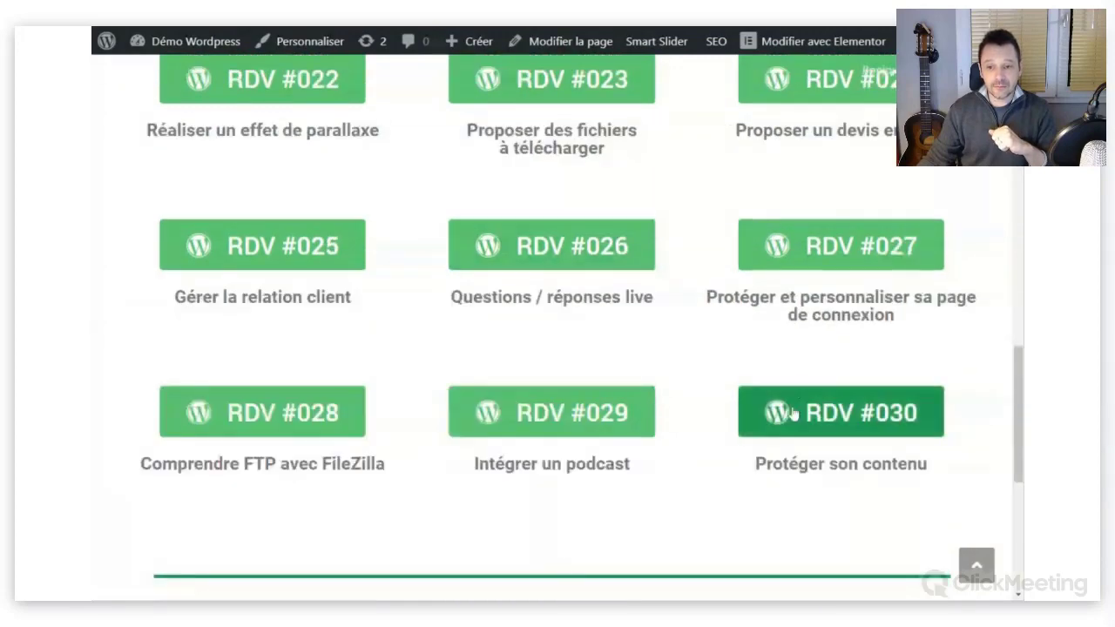
pyautogui.click(839, 420)
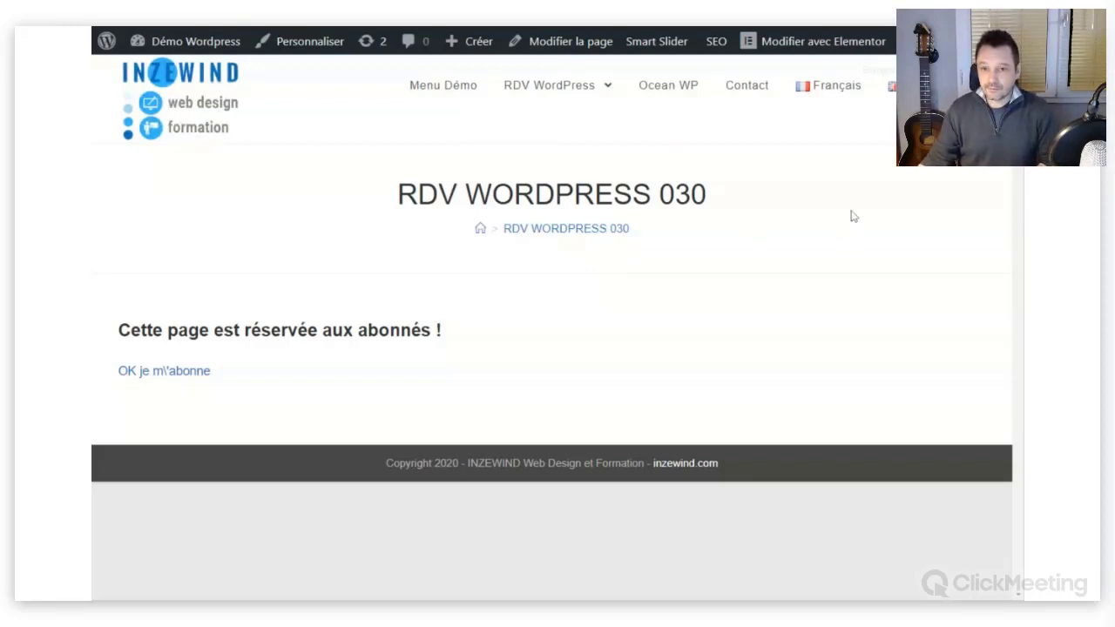
# Go back and reopen the blocked RDV #003 page, then reveal the Bonjour account menu.
pyautogui.hotkey('alt', 'Left')
pyautogui.scroll(-1, 810, 253)
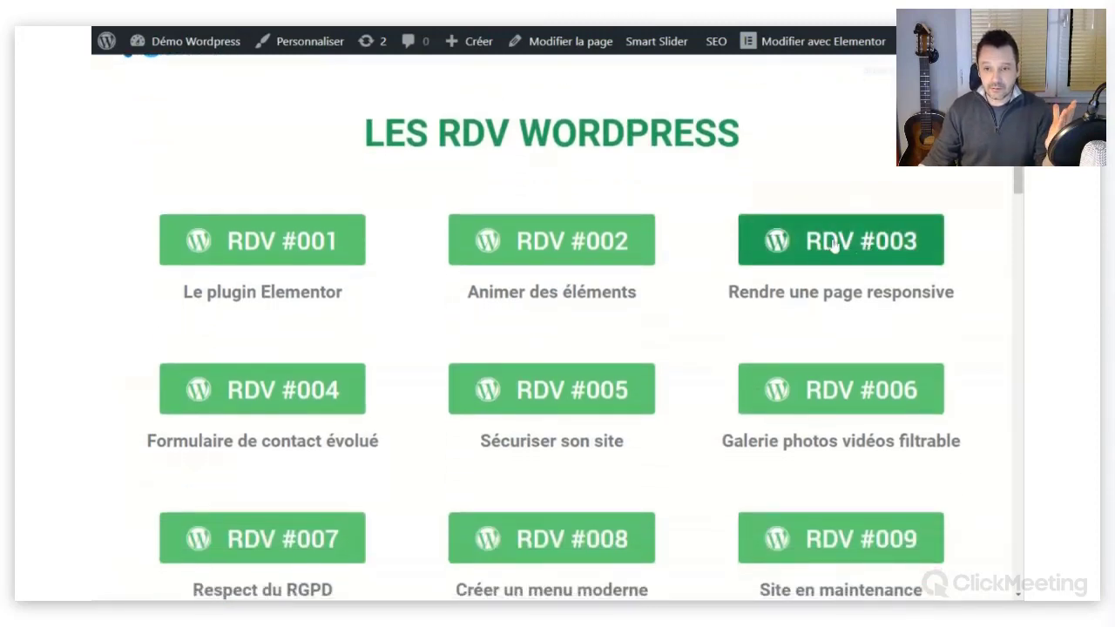
pyautogui.click(834, 245)
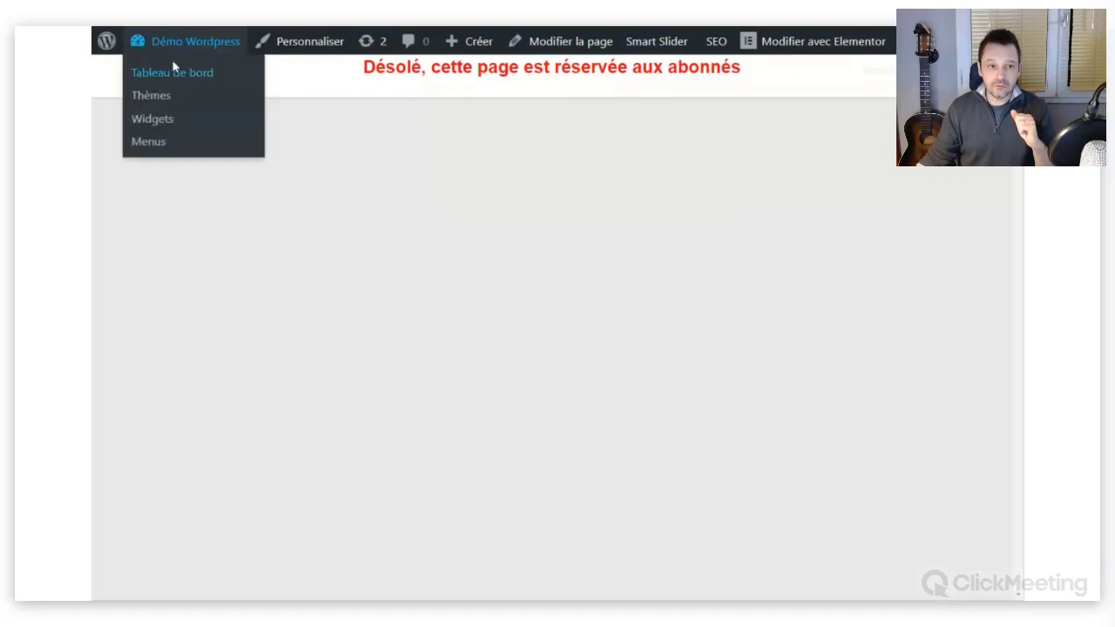
pyautogui.moveTo(880, 69)
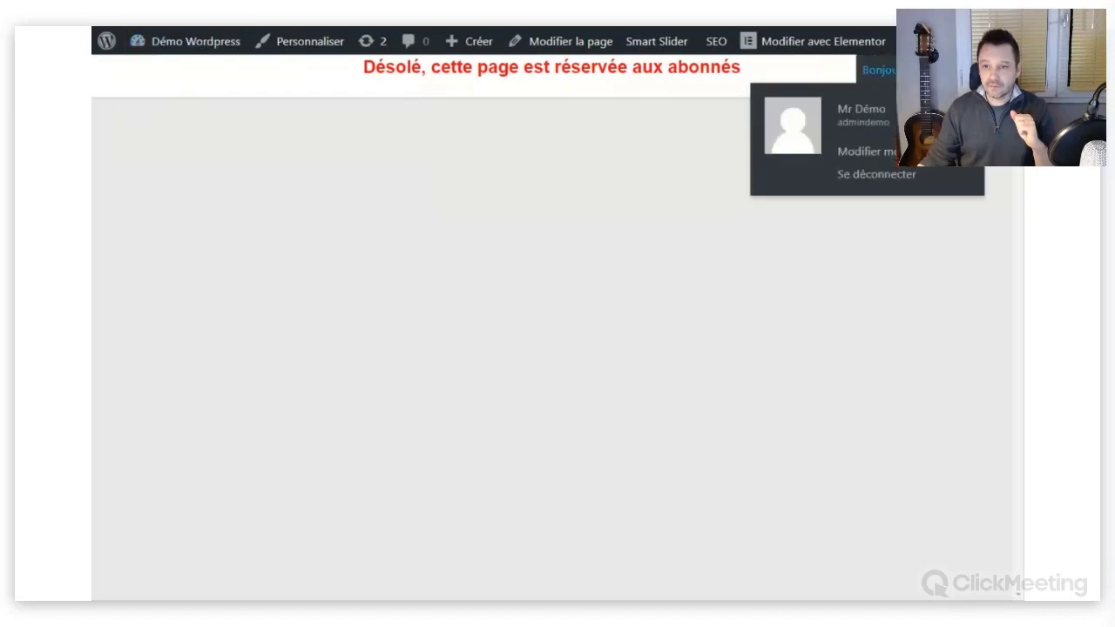
# Log out and replace the admin username with the client account's username.
pyautogui.click(901, 178)
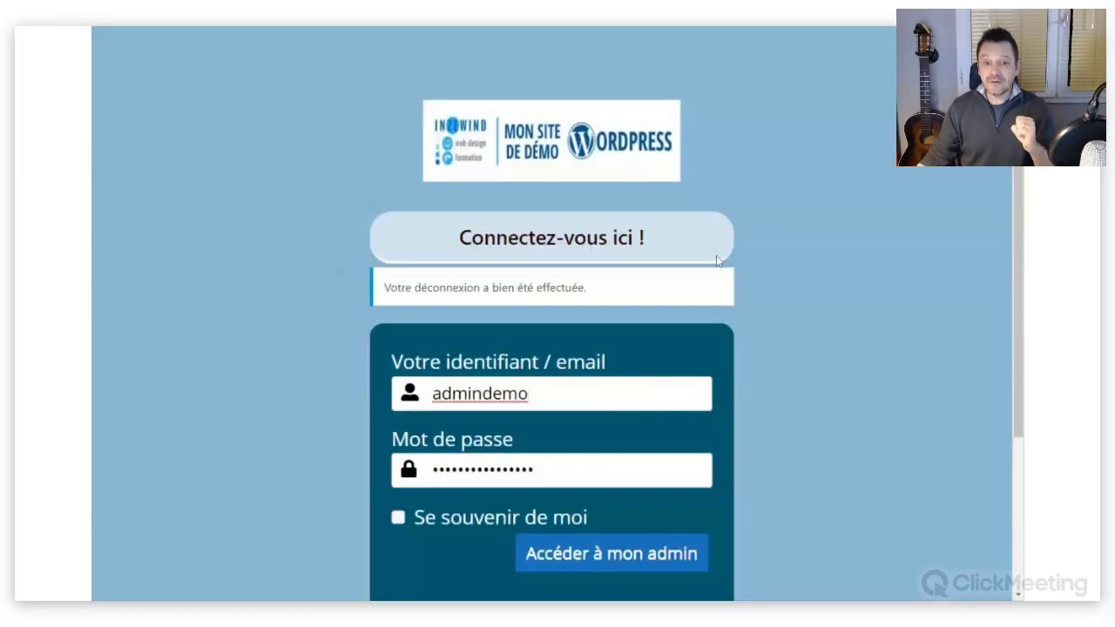
pyautogui.scroll(-2, 718, 263)
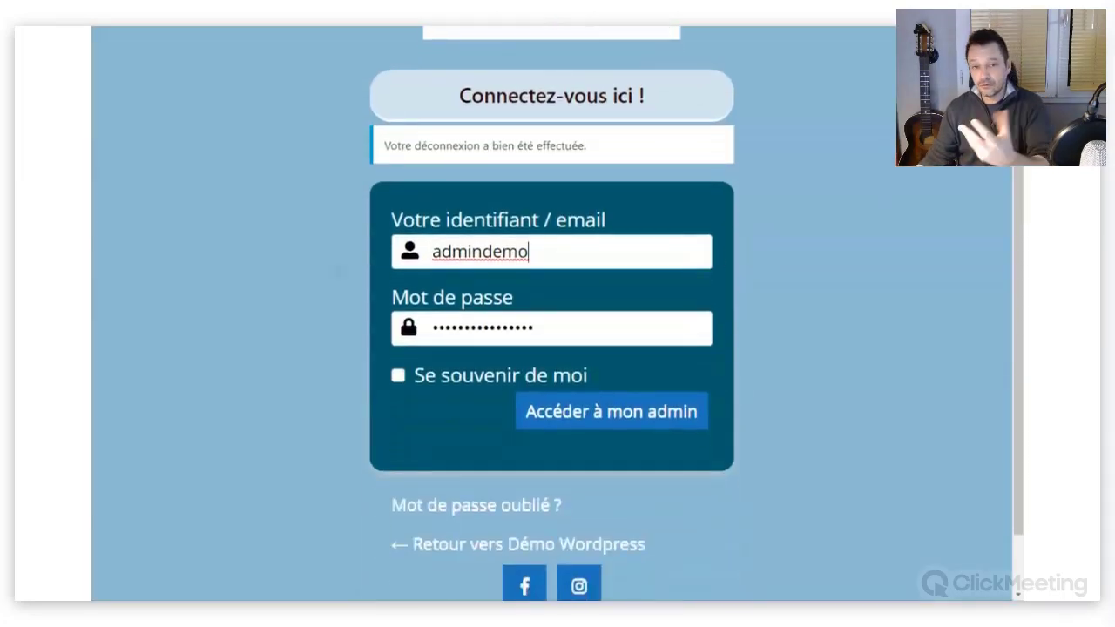
pyautogui.hotkey('ctrl', 'a')
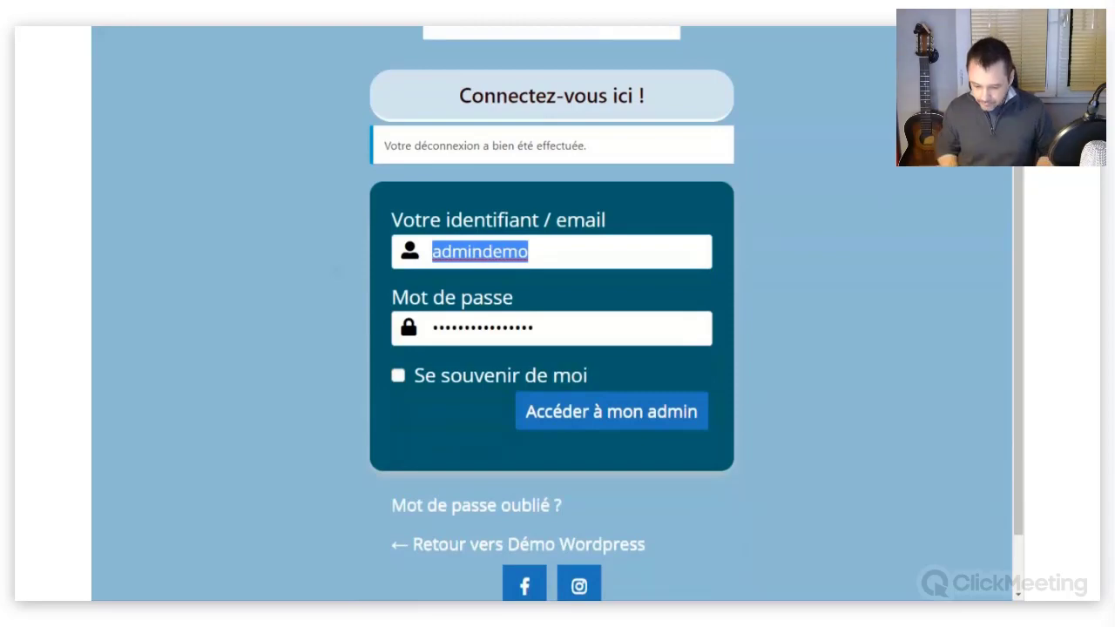
pyautogui.write('client')
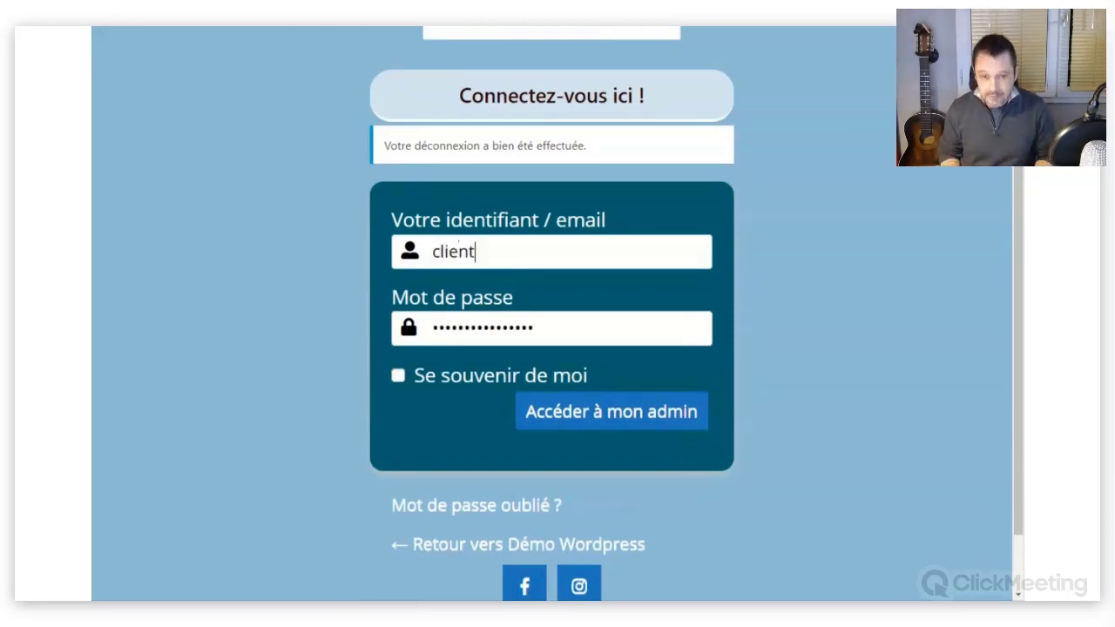
pyautogui.write('1')
pyautogui.press('Down')
pyautogui.press('Return')
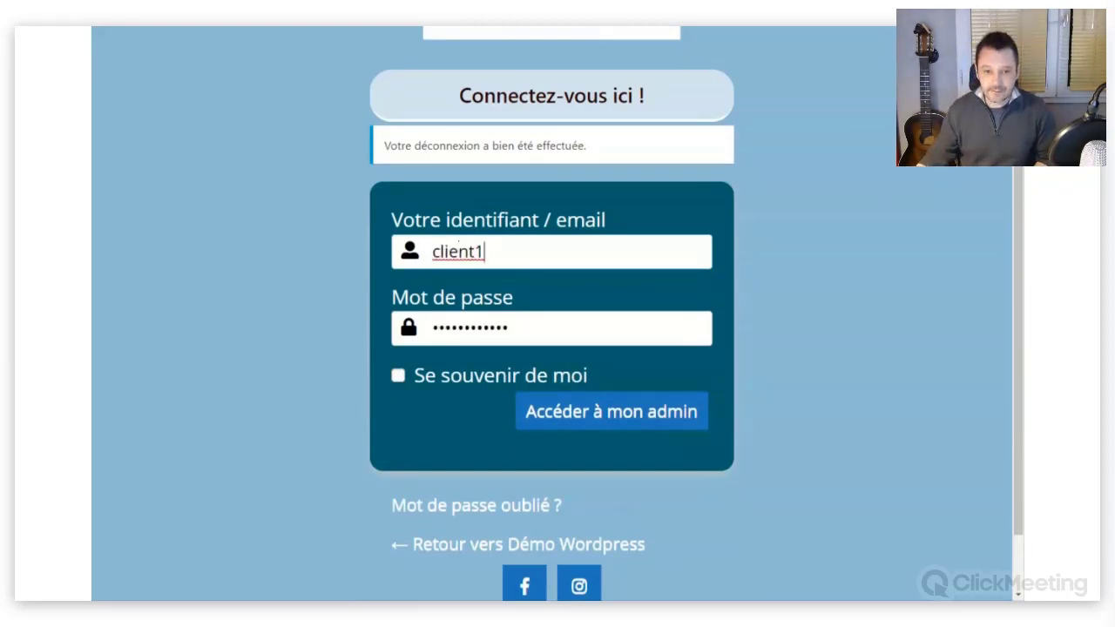
# Overwrite the saved password with the client account's password.
pyautogui.moveTo(514, 329); pyautogui.dragTo(397, 331)
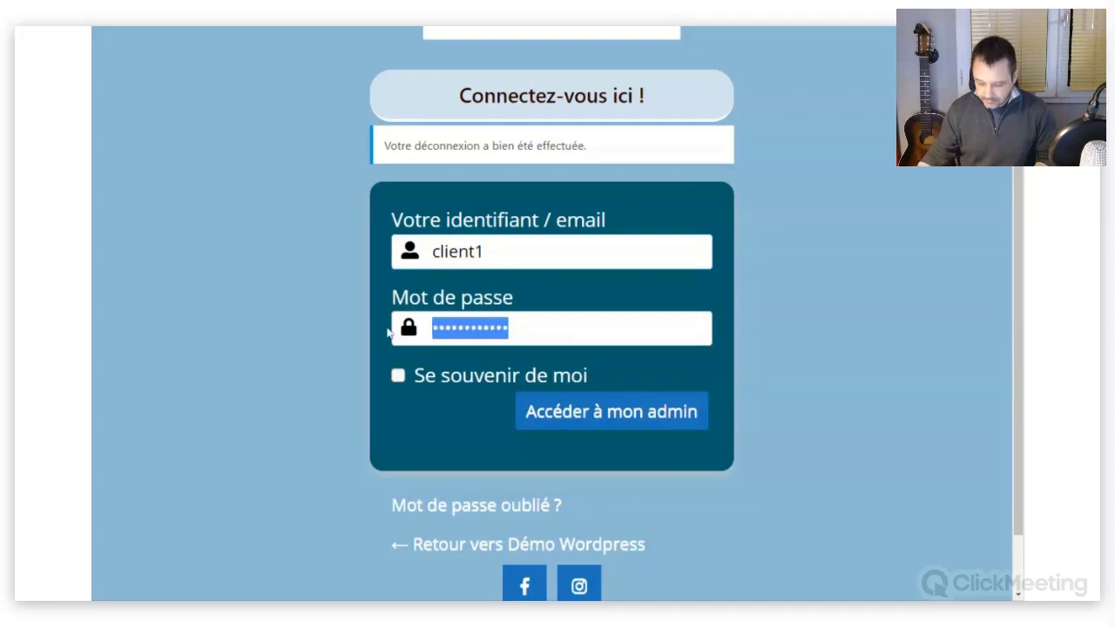
pyautogui.write('•')
pyautogui.write('••')
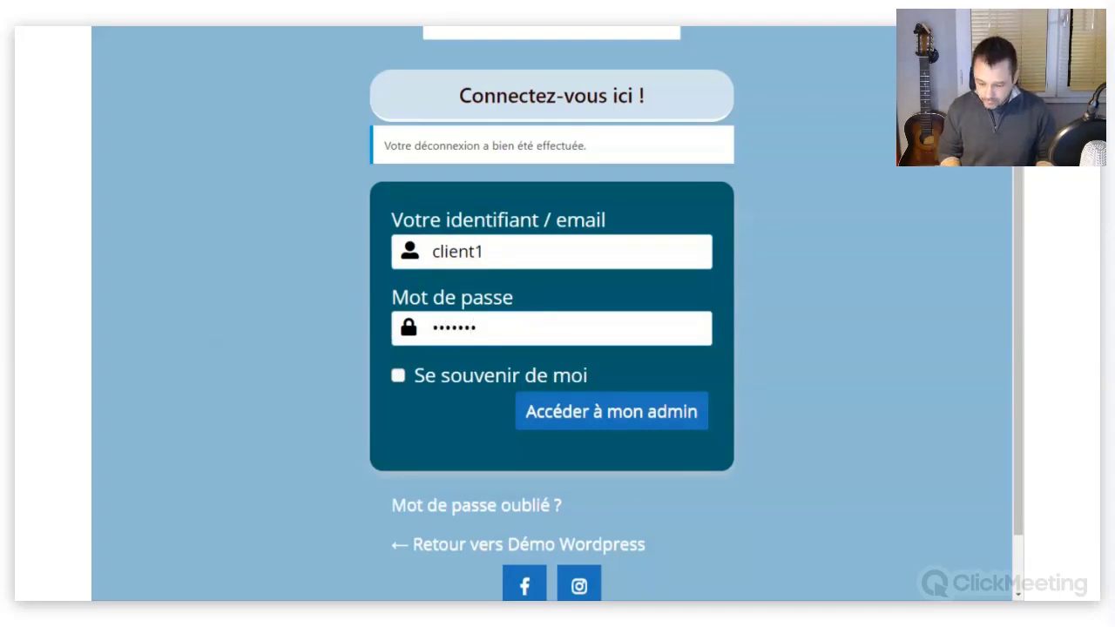
pyautogui.write('•••••')
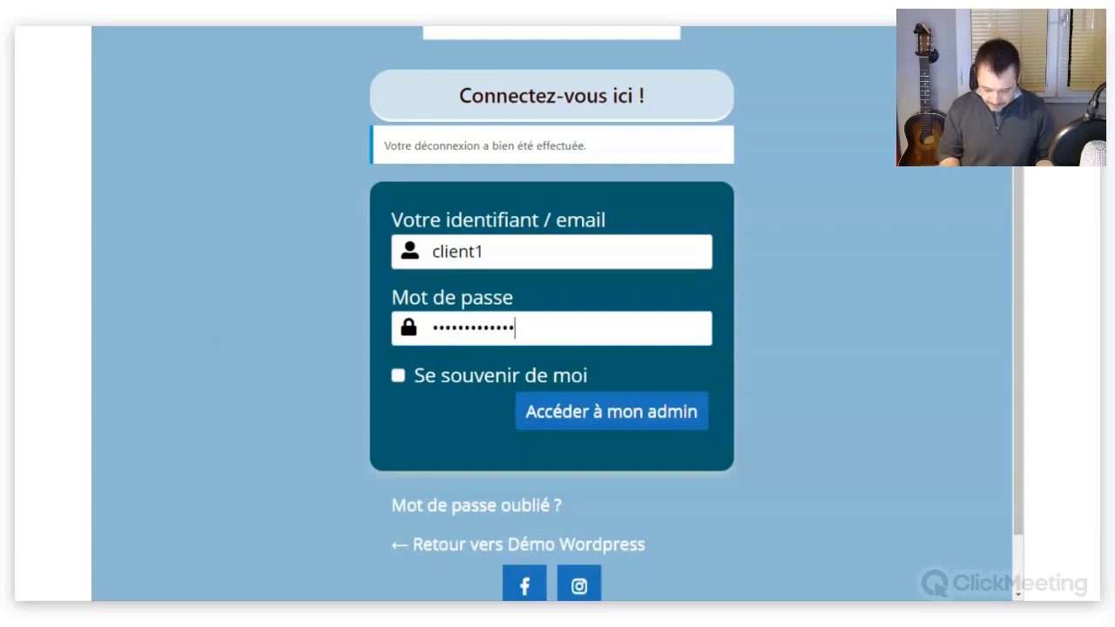
pyautogui.click(828, 312)
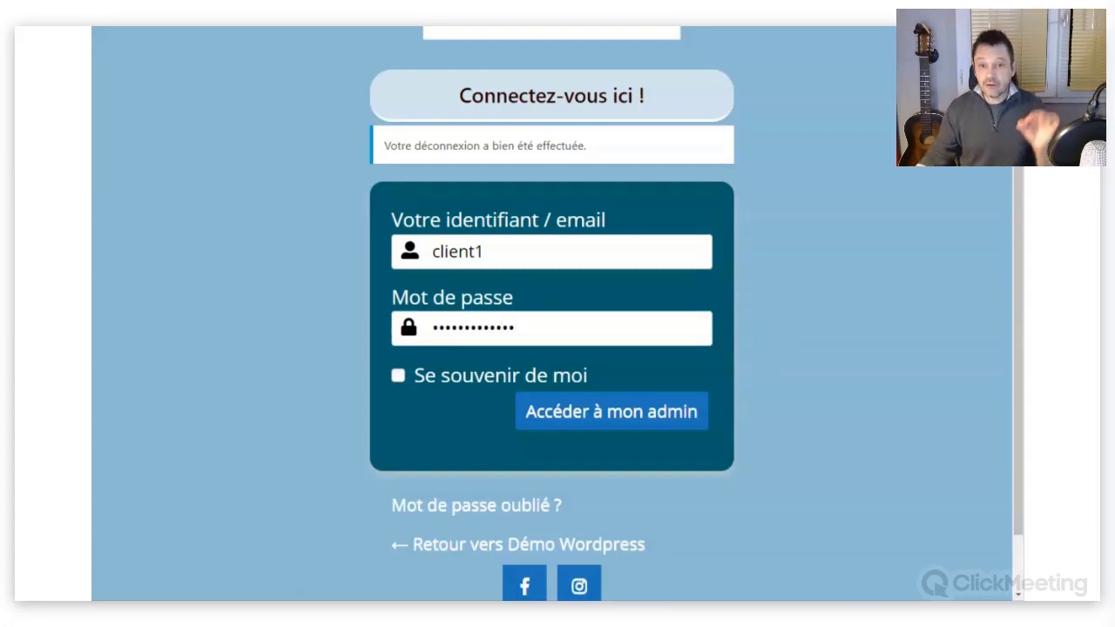
# Log in as the client and review the subscriber's Profil page with the browser zoomed out.
pyautogui.click(580, 421)
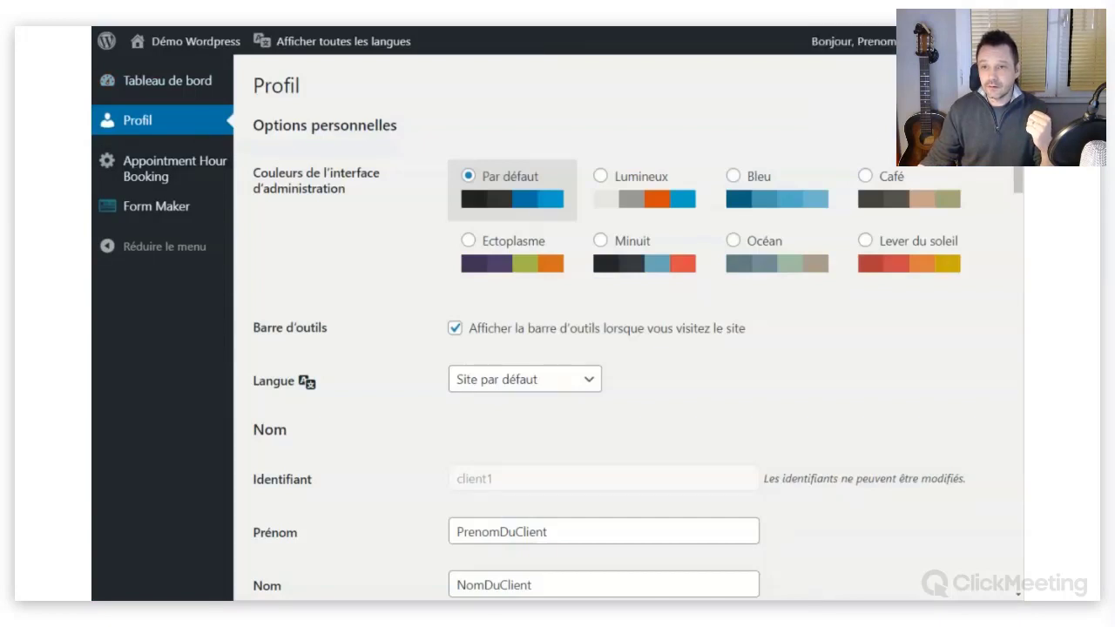
pyautogui.hotkey('ctrl', '-')
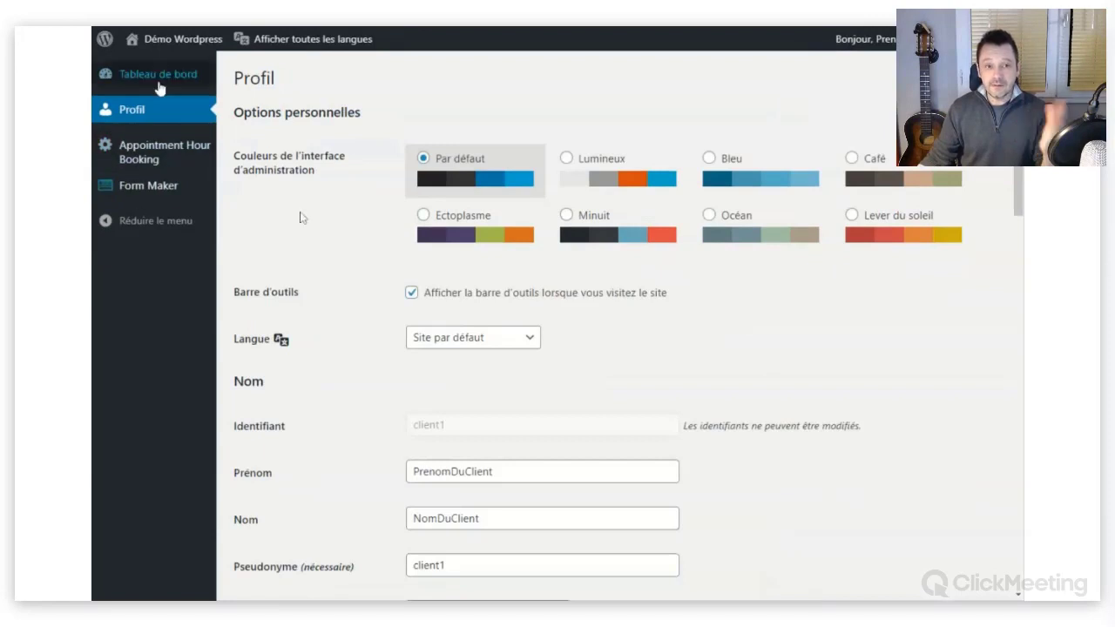
pyautogui.moveTo(160, 88)
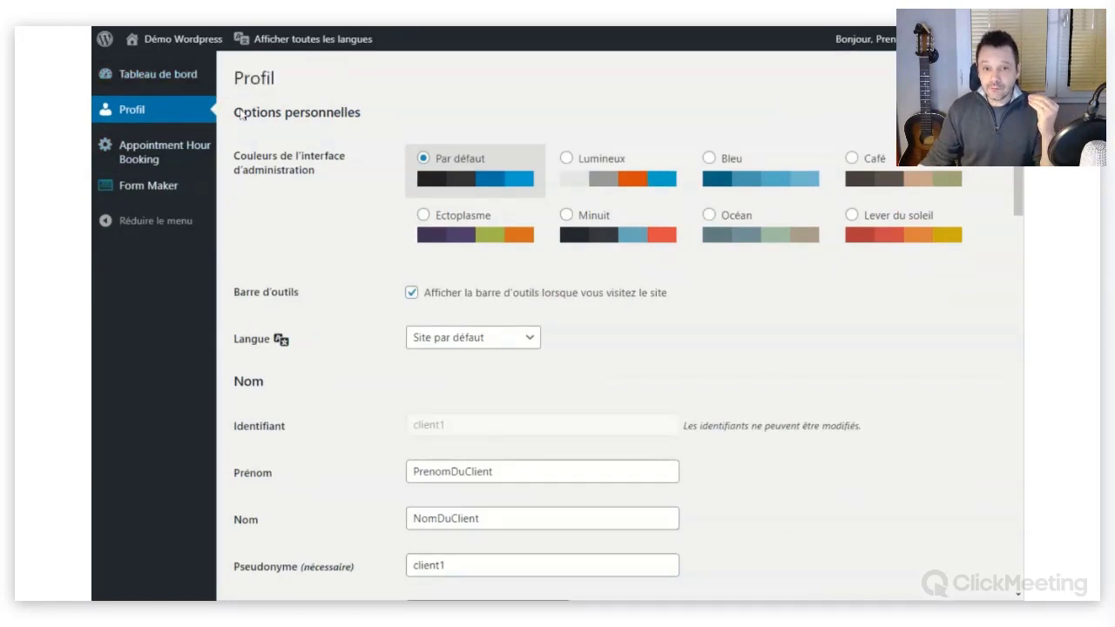
pyautogui.scroll(-1, 610, 262)
pyautogui.scroll(-3, 480, 242)
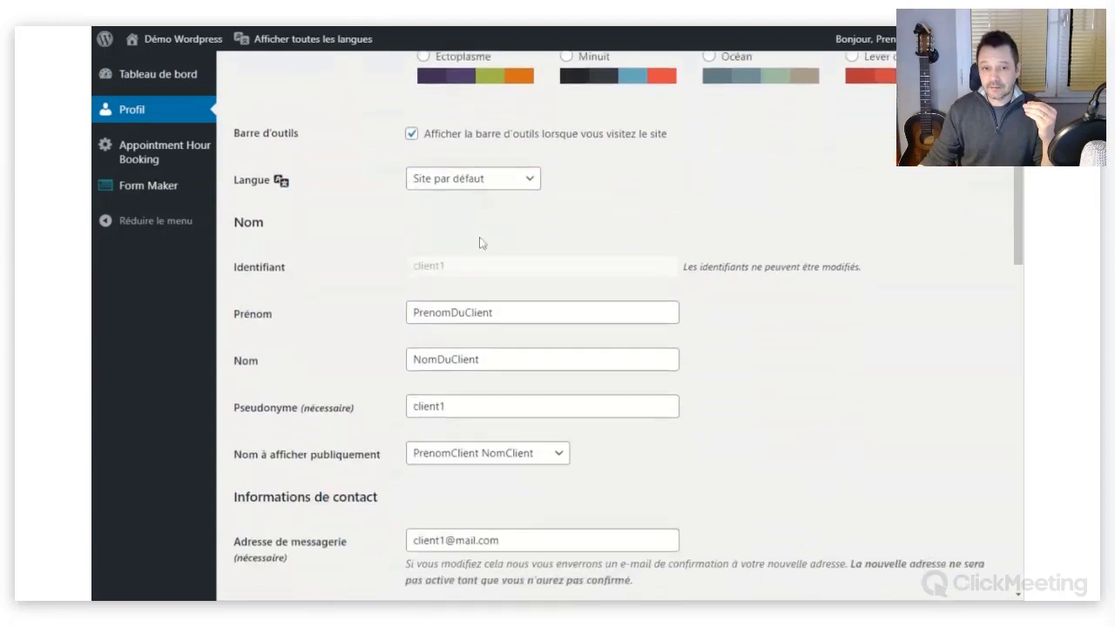
pyautogui.scroll(-1, 439, 201)
pyautogui.scroll(-2, 438, 201)
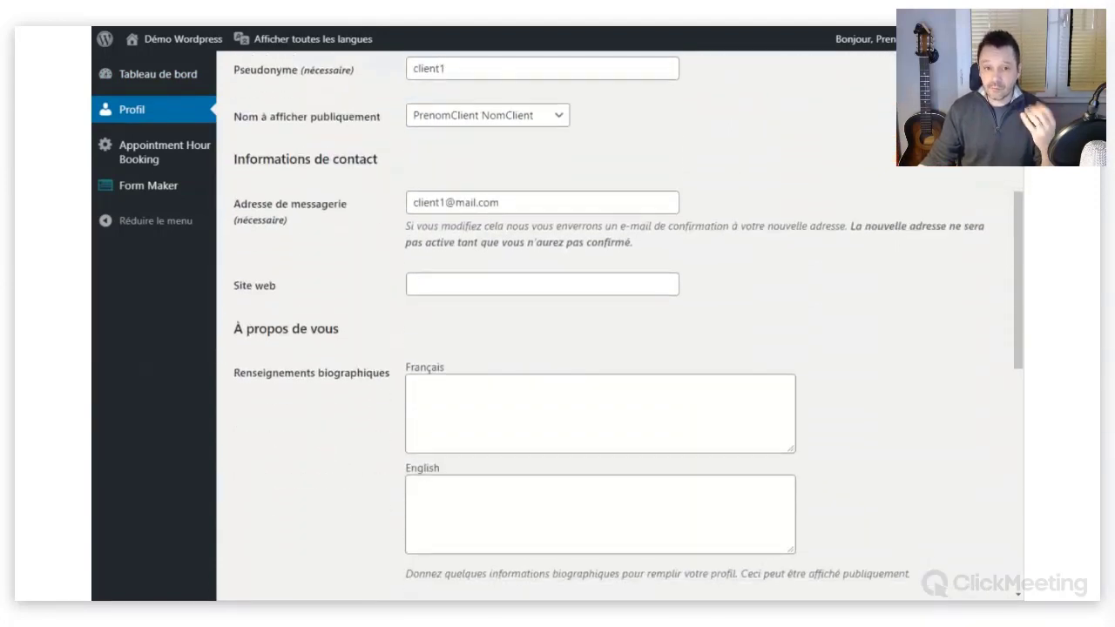
pyautogui.scroll(4, 401, 250)
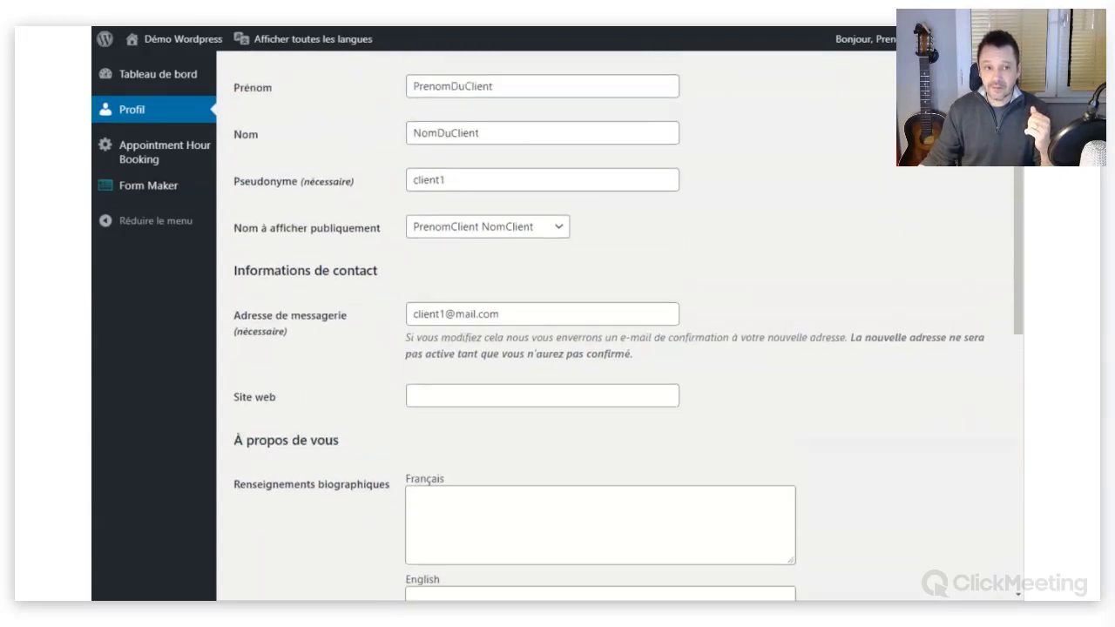
pyautogui.scroll(1, 415, 252)
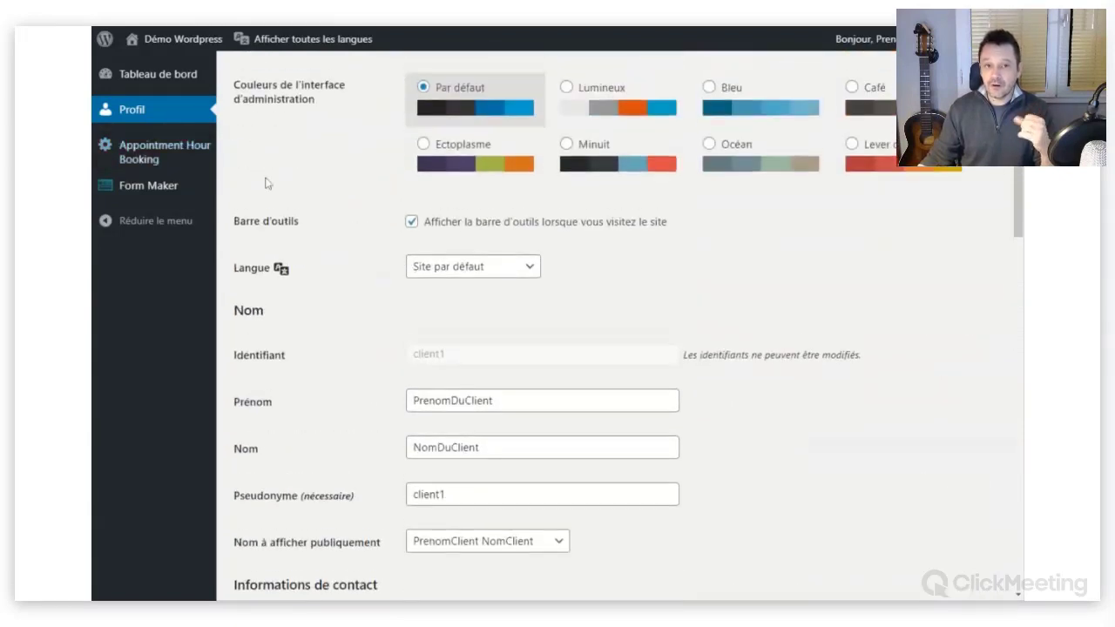
pyautogui.moveTo(146, 187)
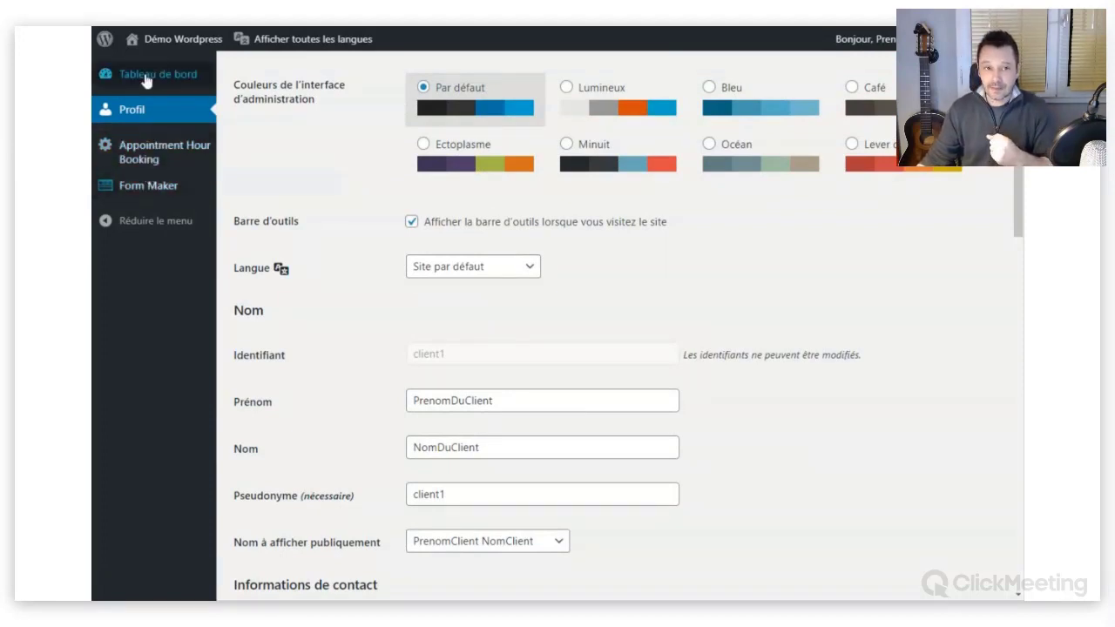
pyautogui.moveTo(199, 71)
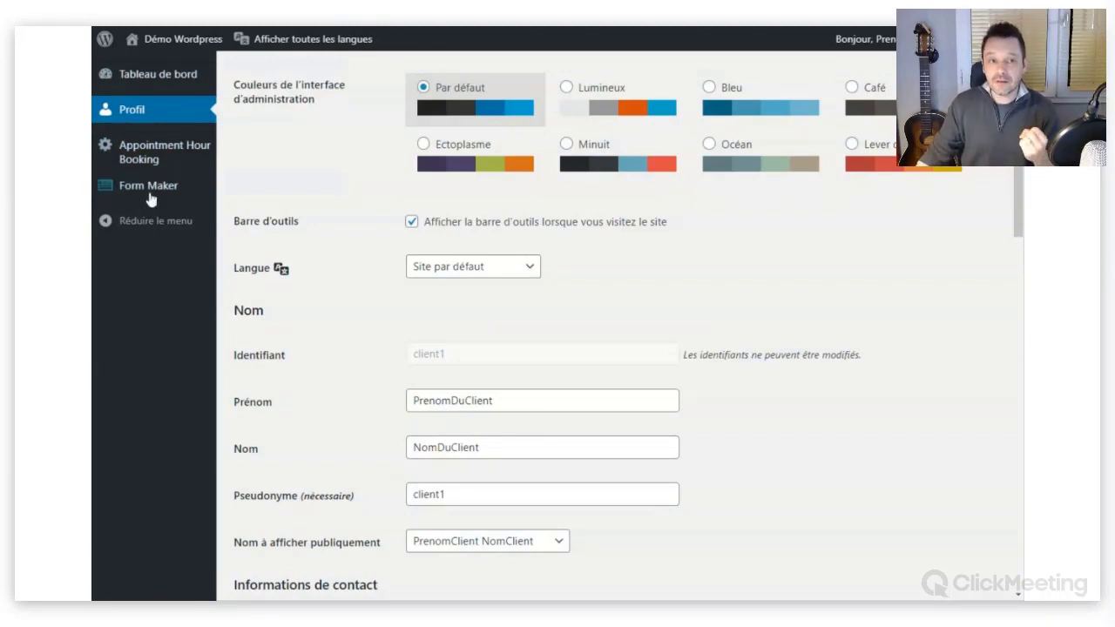
# Go from the client's dashboard to the public LES RDV WORDPRESS session list.
pyautogui.click(177, 77)
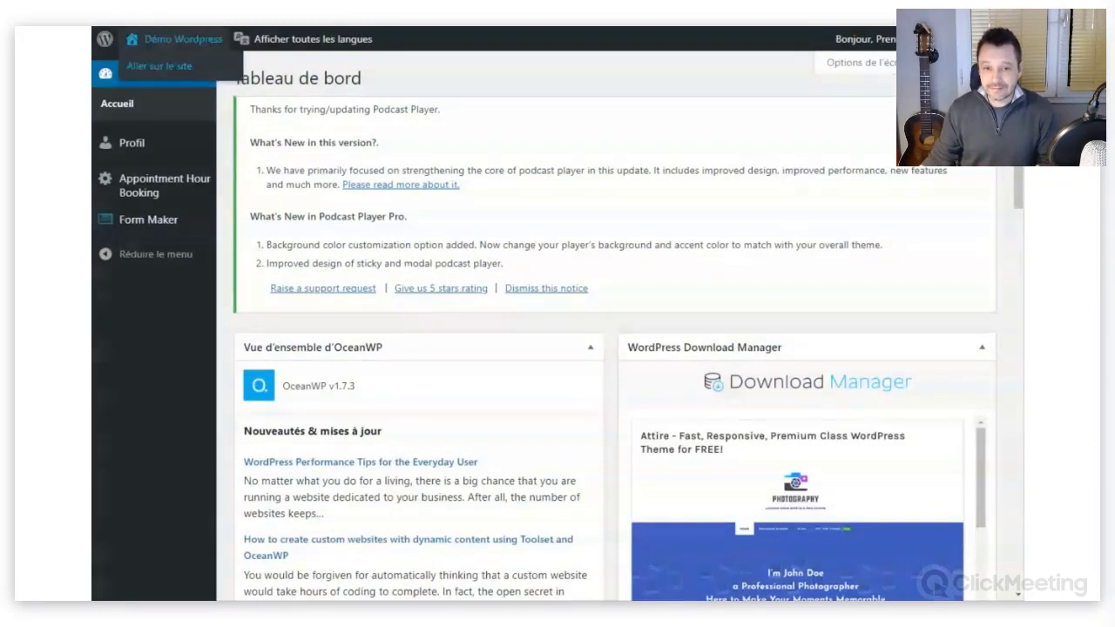
pyautogui.scroll(-10, 990, 408)
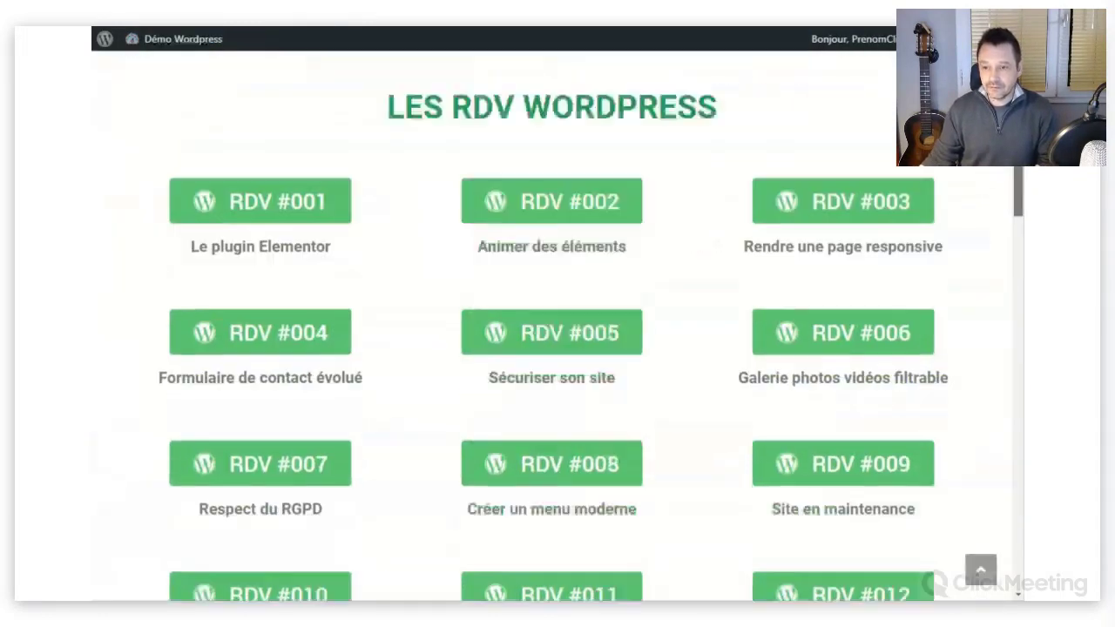
pyautogui.scroll(-5, 991, 407)
pyautogui.scroll(8, 988, 523)
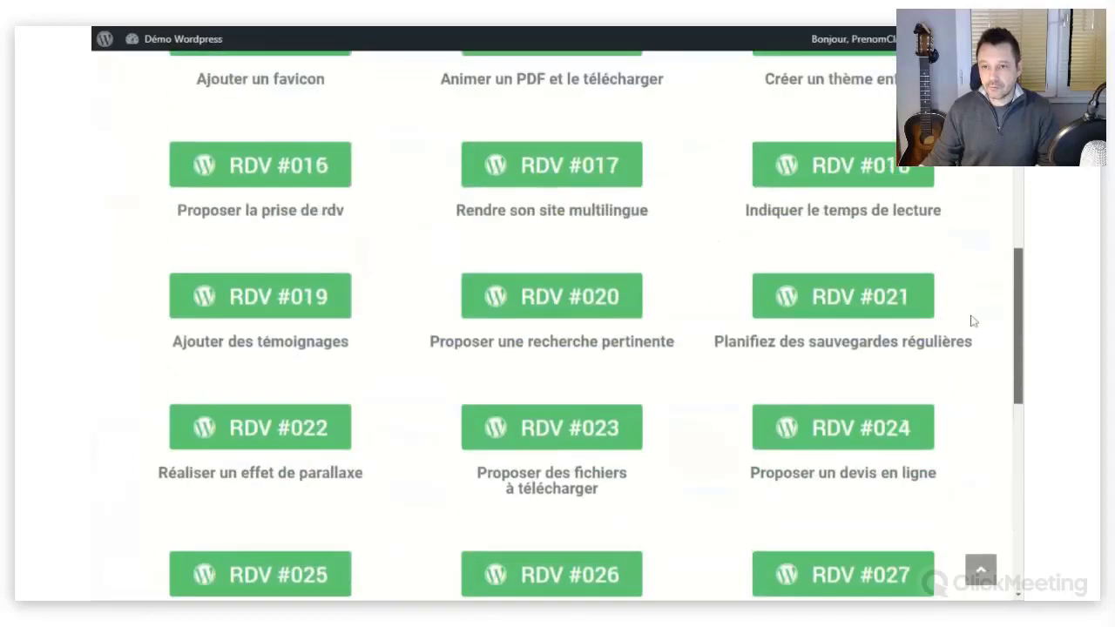
pyautogui.scroll(8, 973, 322)
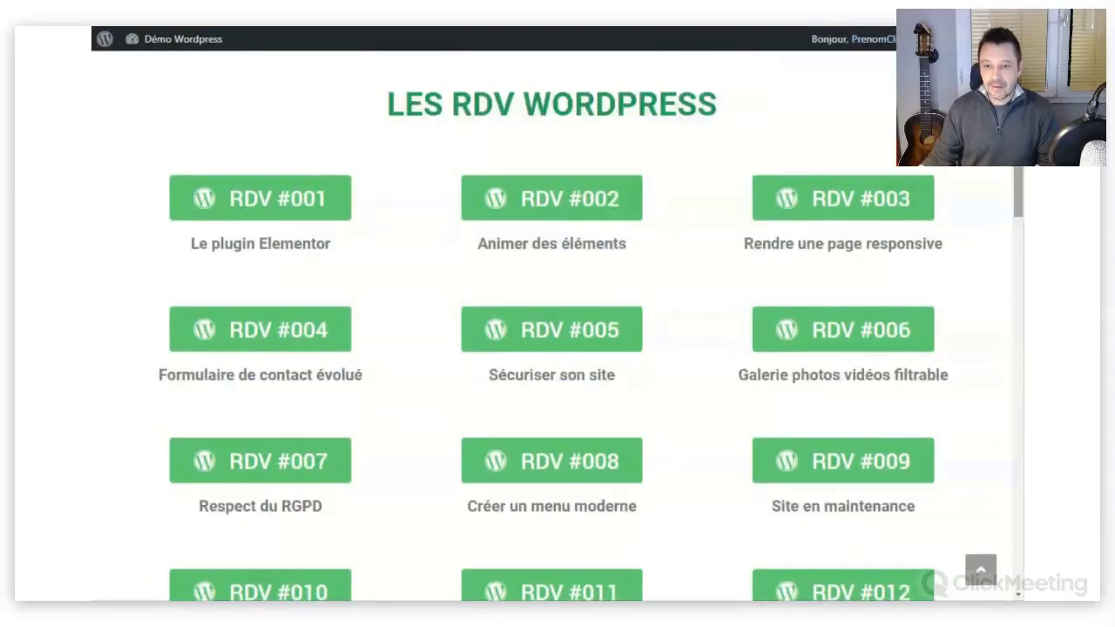
pyautogui.scroll(-4, 1010, 171)
pyautogui.scroll(-1, 1011, 171)
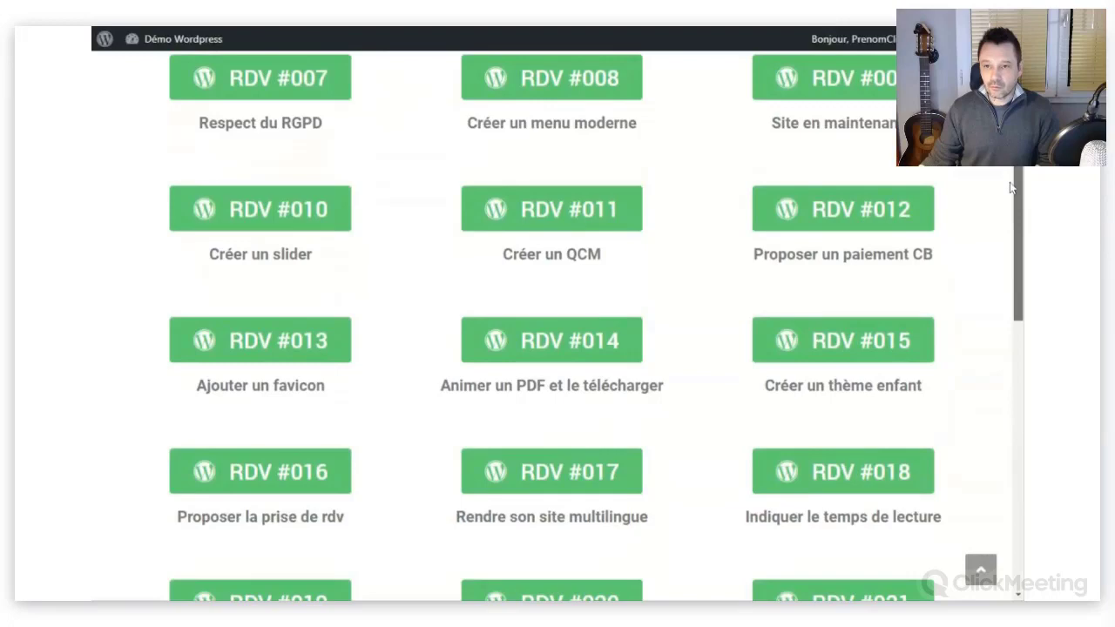
pyautogui.moveTo(1011, 187)
pyautogui.mouseDown()
pyautogui.moveTo(1014, 245)
pyautogui.moveTo(1014, 193)
pyautogui.mouseUp()
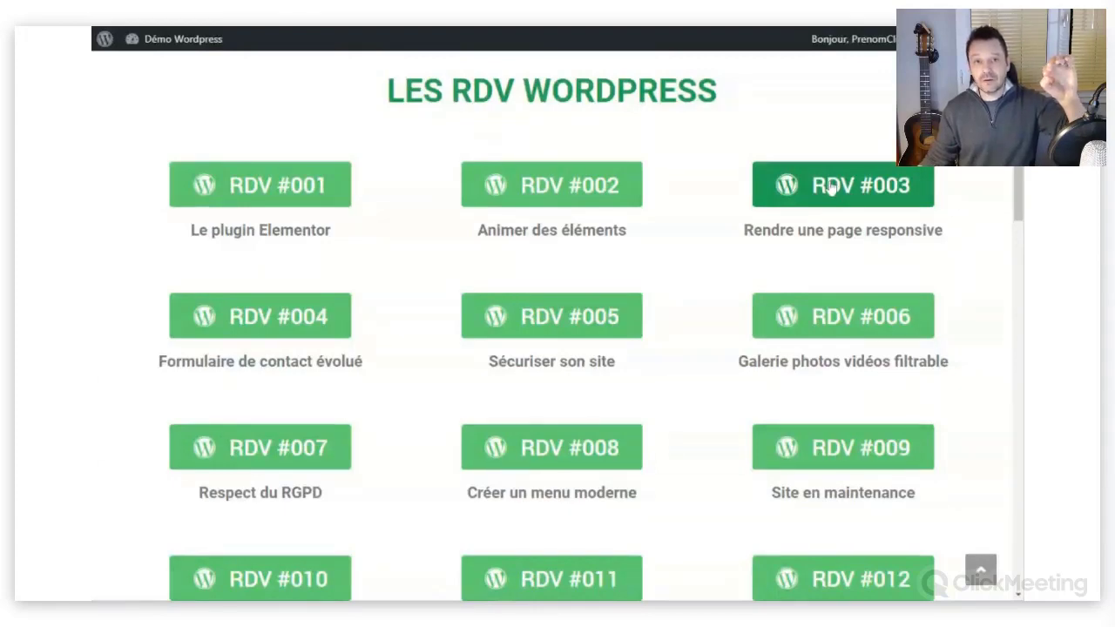
# Open RDV #003 as the client and scroll through its full, unrestricted content.
pyautogui.click(830, 188)
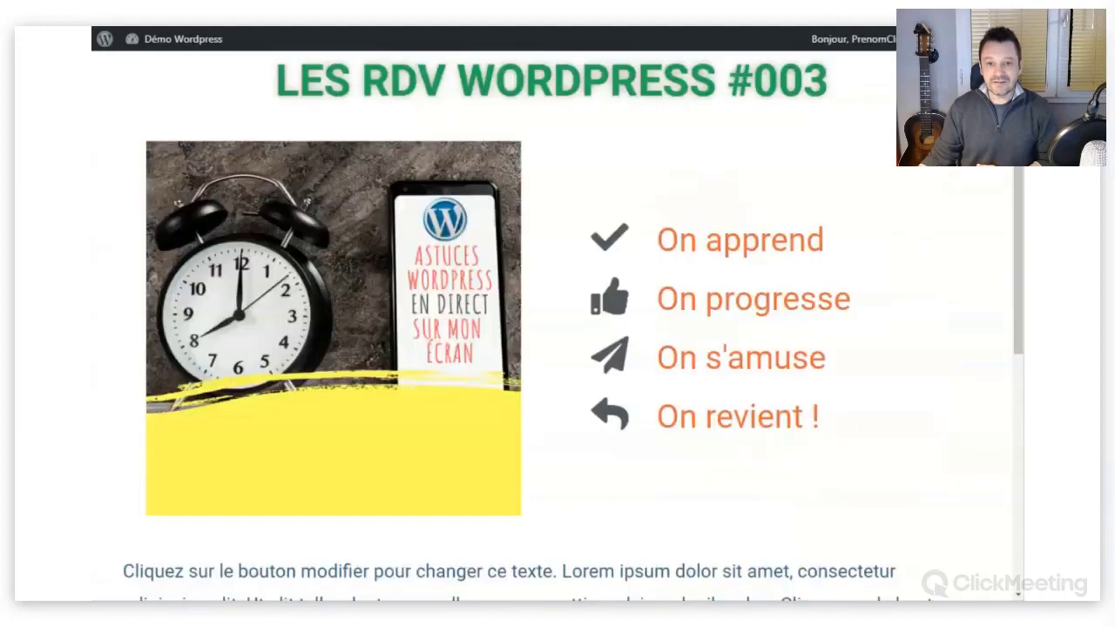
pyautogui.scroll(-2, 558, 322)
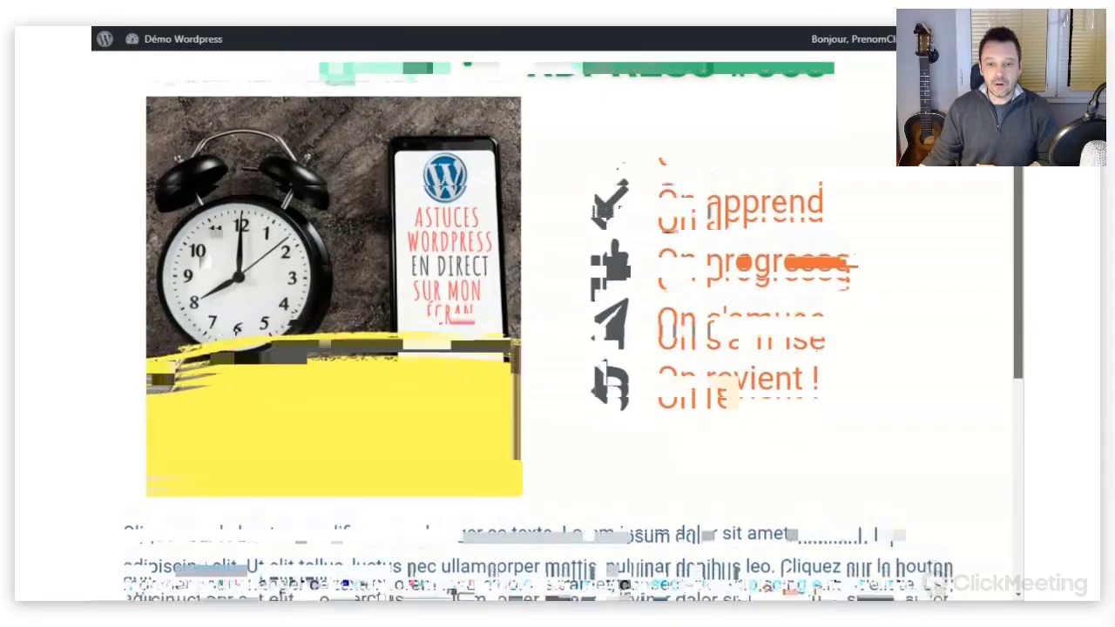
pyautogui.scroll(-4, 1005, 204)
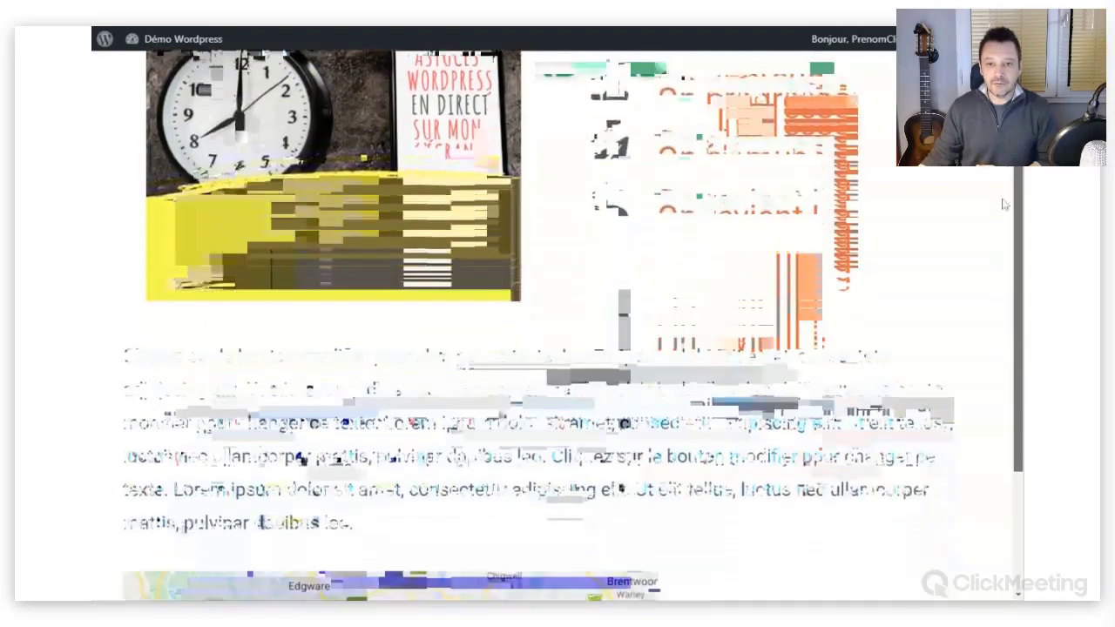
pyautogui.scroll(-2, 1004, 204)
pyautogui.scroll(1, 996, 282)
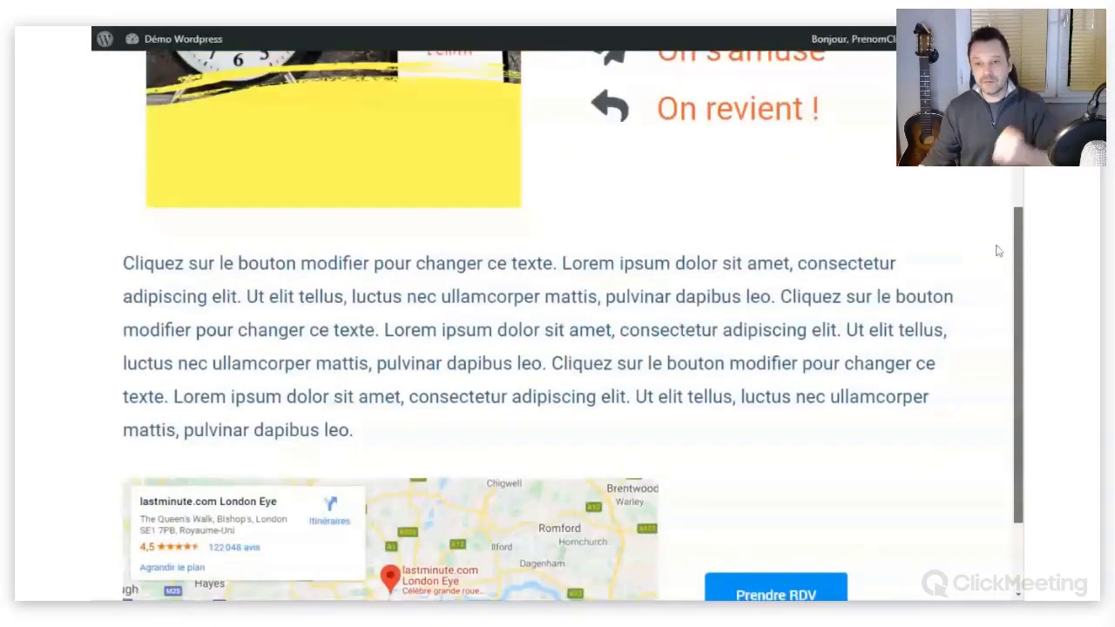
pyautogui.scroll(4, 564, 283)
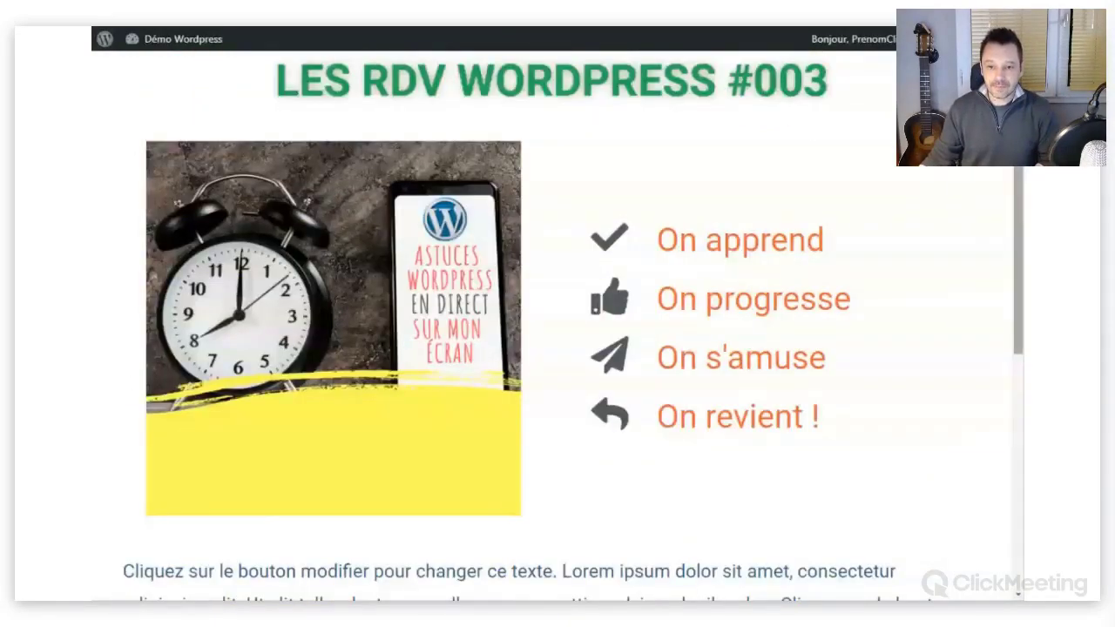
pyautogui.scroll(-8, 1020, 349)
pyautogui.scroll(8, 1021, 399)
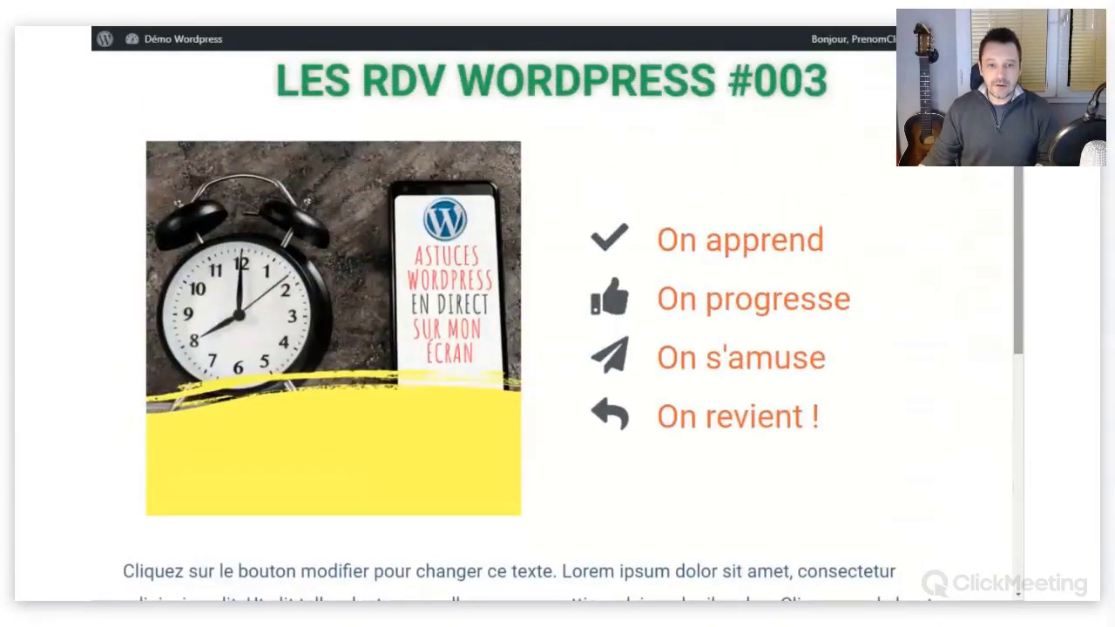
# Back on the RDV list, open RDV #030 'Protéger son contenu' and read its subscriber page.
pyautogui.click(108, 21)
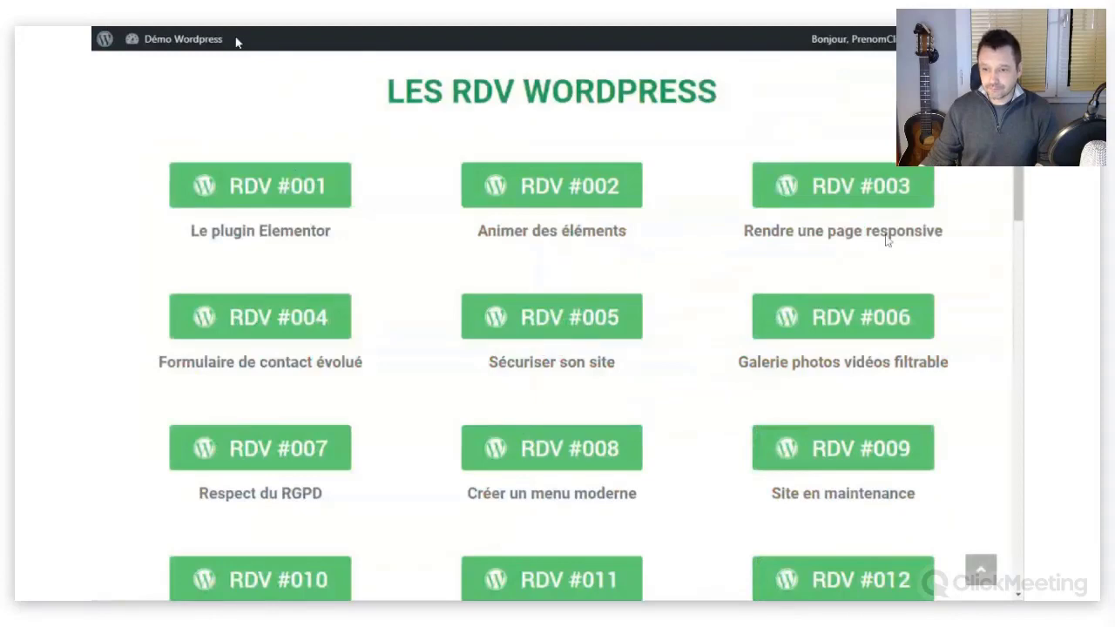
pyautogui.scroll(-20, 1019, 349)
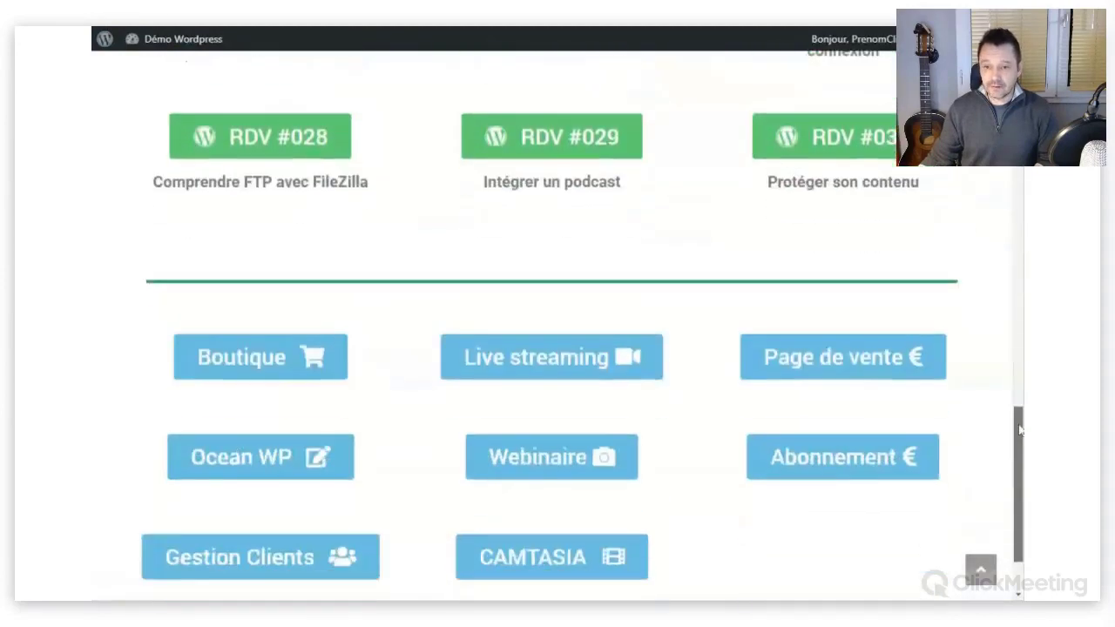
pyautogui.scroll(6, 1022, 348)
pyautogui.scroll(1, 1010, 339)
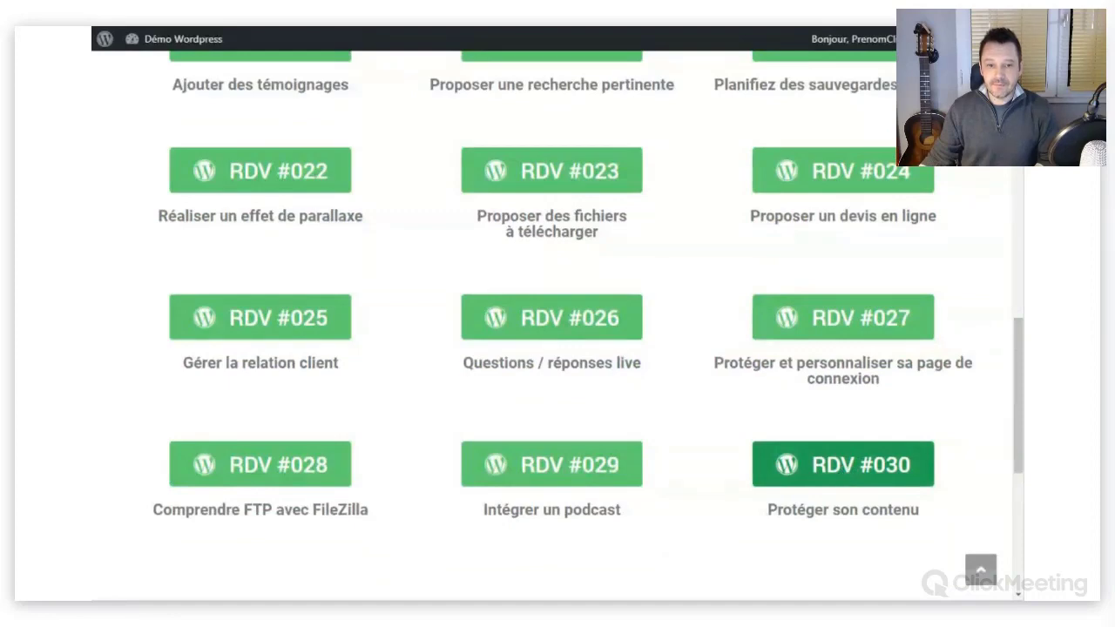
pyautogui.click(843, 464)
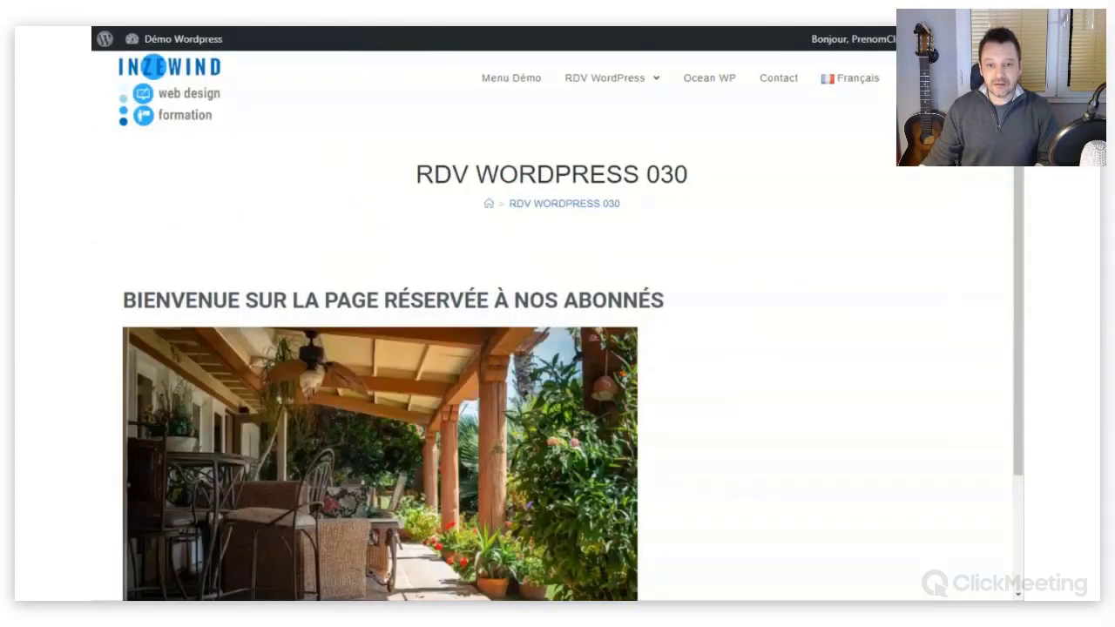
pyautogui.scroll(-3, 664, 395)
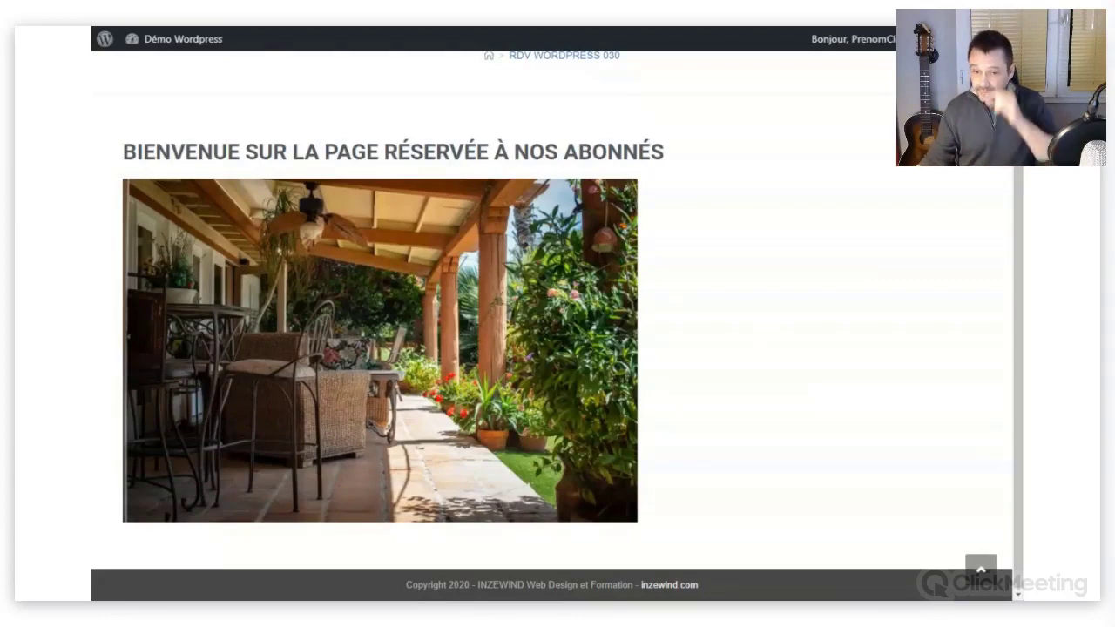
pyautogui.scroll(2, 825, 180)
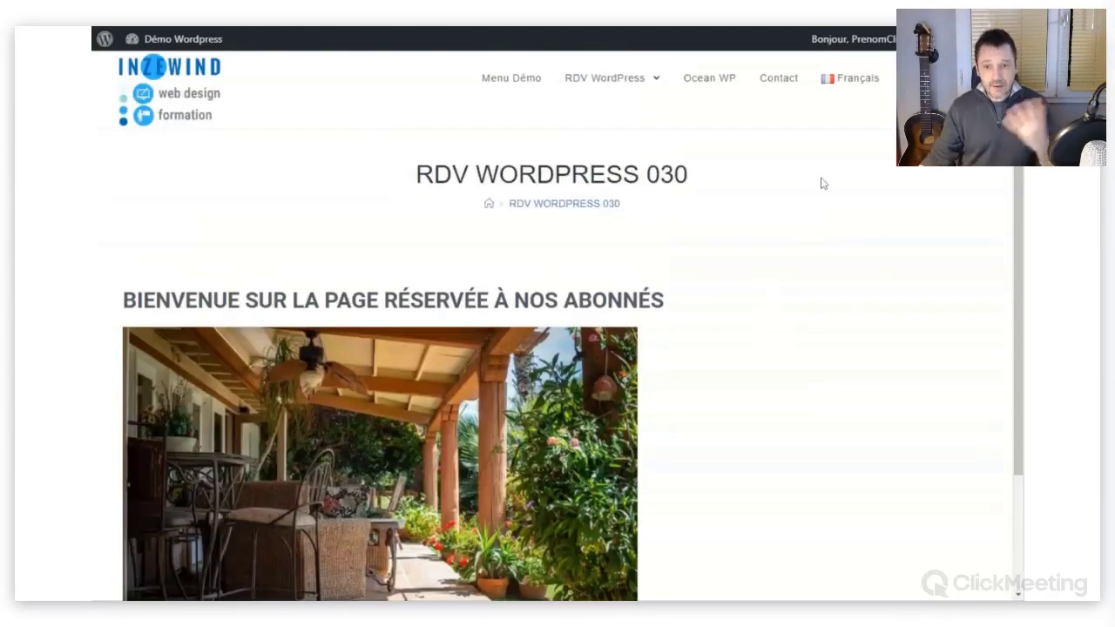
pyautogui.moveTo(871, 39)
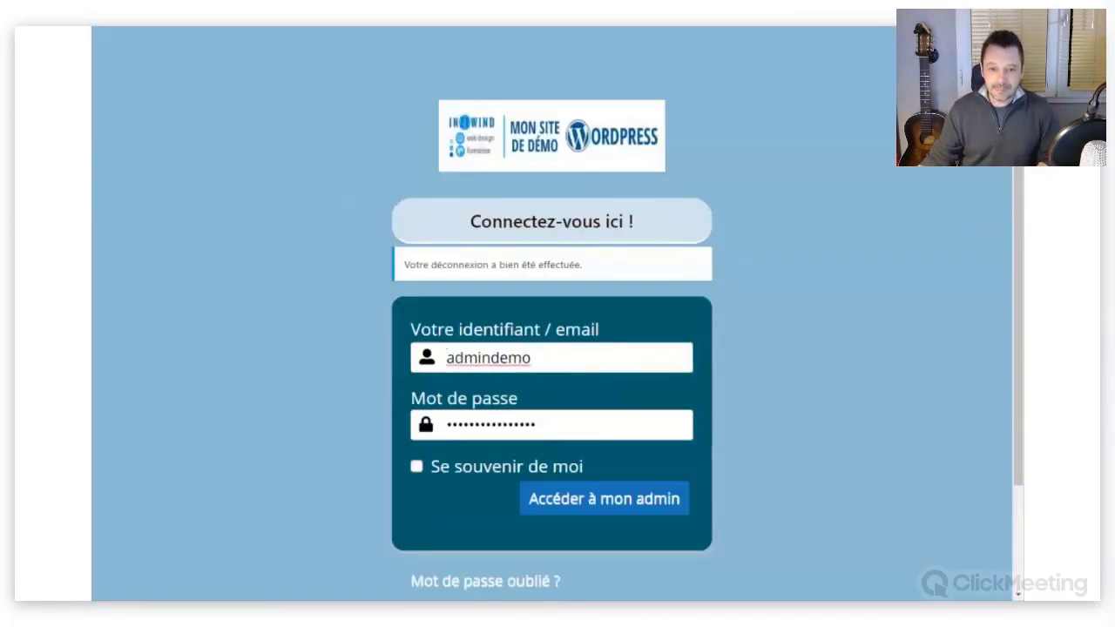
# Log back in with the admin account via 'Accéder à mon admin' to reach the dashboard.
pyautogui.click(571, 493)
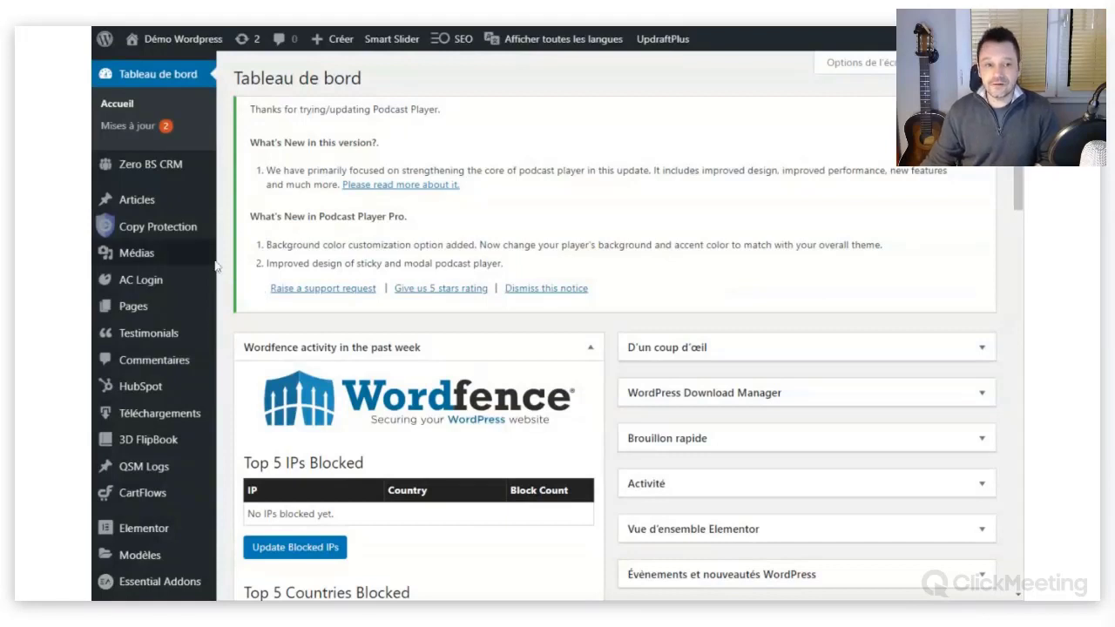
pyautogui.moveTo(131, 230)
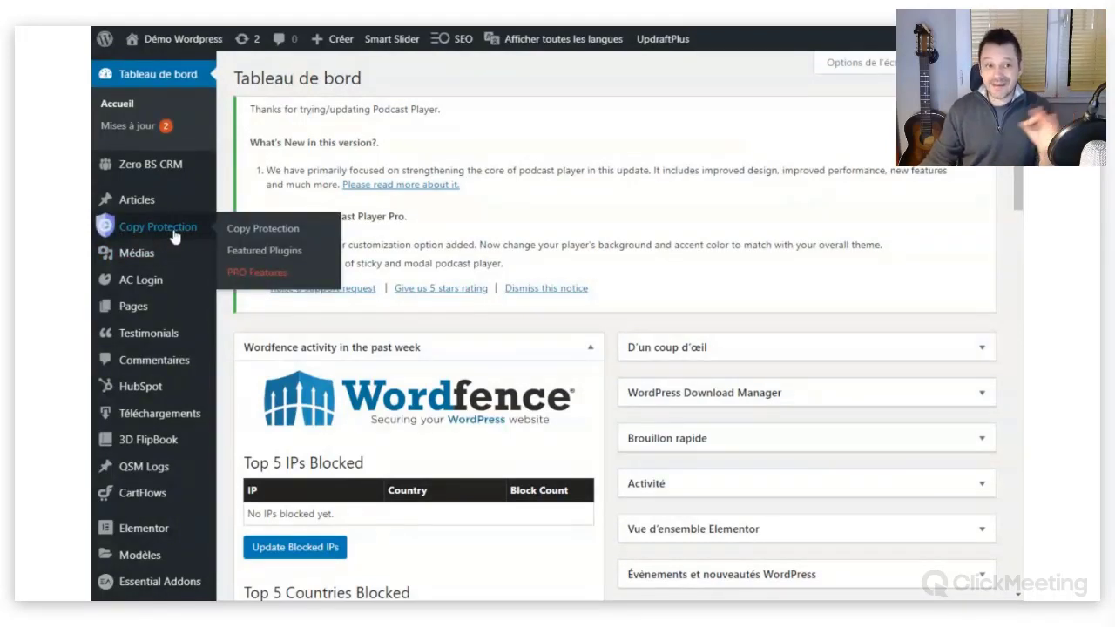
# Open the Copy Protection settings page and scroll down to the per-role protection list.
pyautogui.click(245, 232)
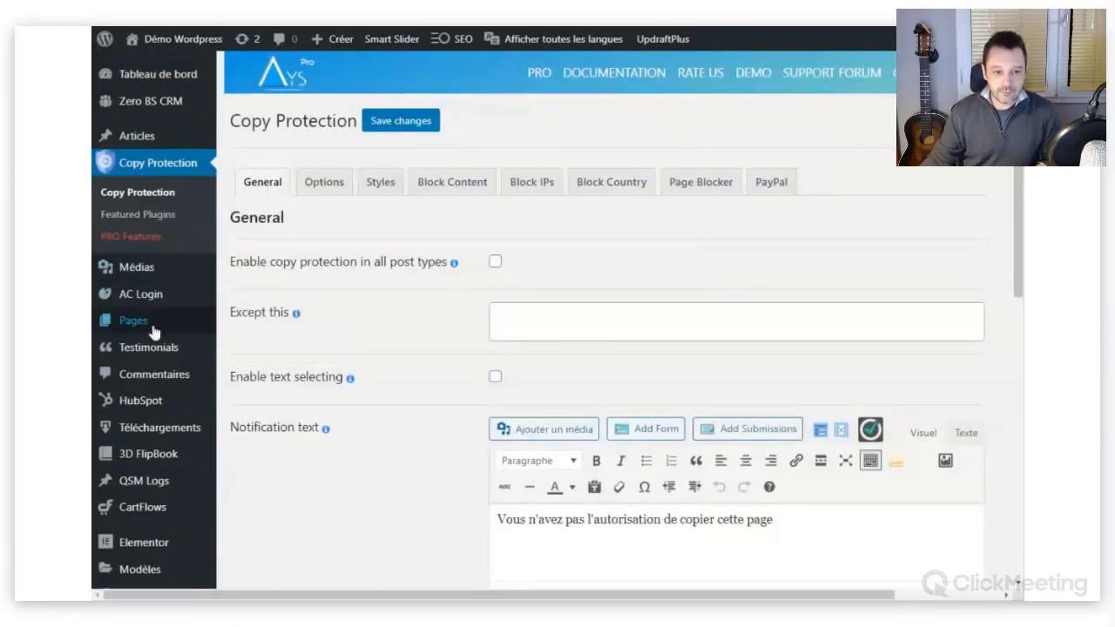
pyautogui.scroll(-7, 144, 392)
pyautogui.scroll(-2, 142, 419)
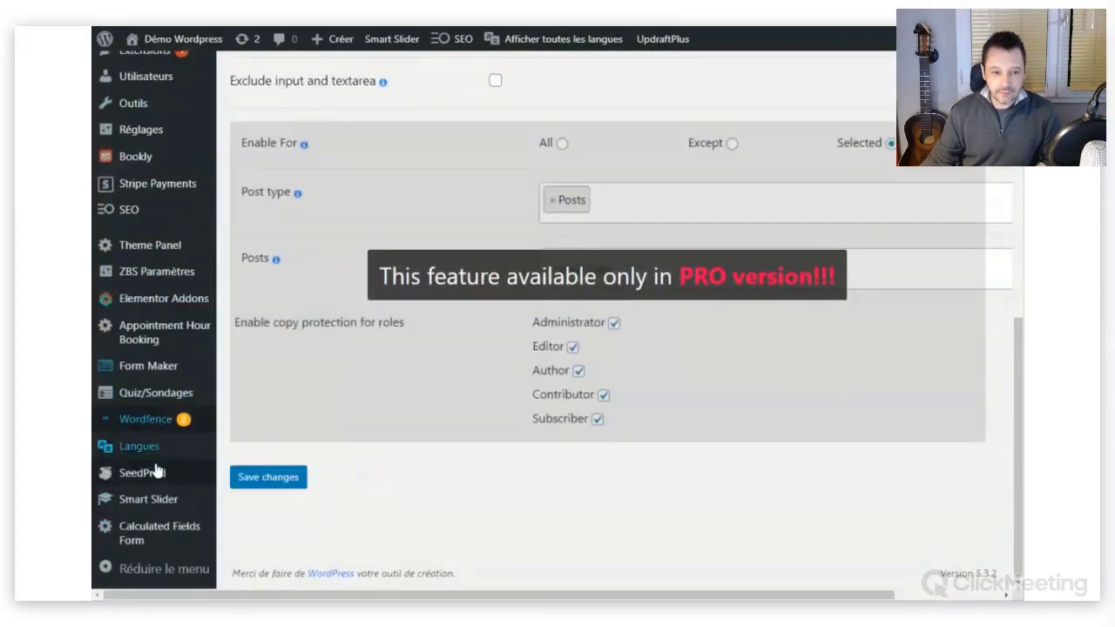
pyautogui.moveTo(130, 138)
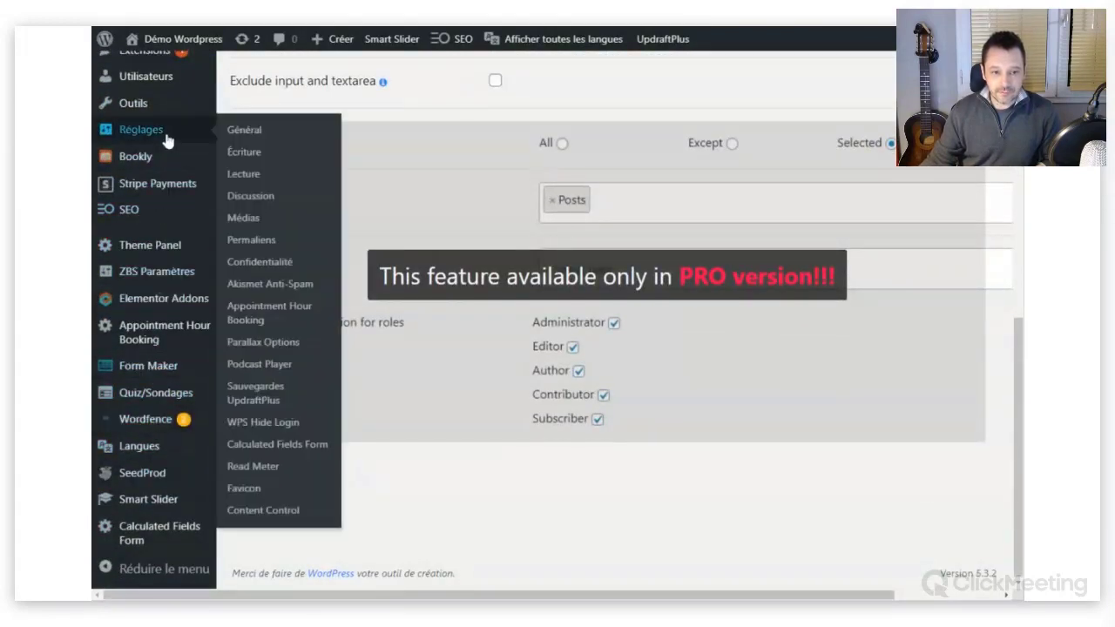
# Delete the 'Proteger rdv wp n°3' restriction in Content Control and save the settings.
pyautogui.click(282, 513)
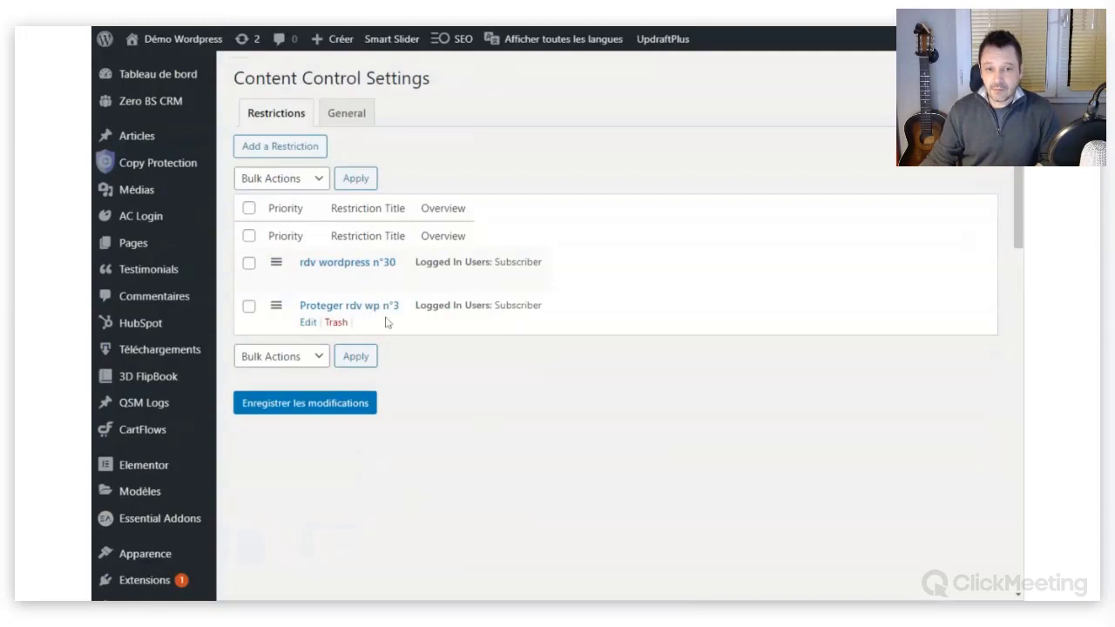
pyautogui.click(337, 324)
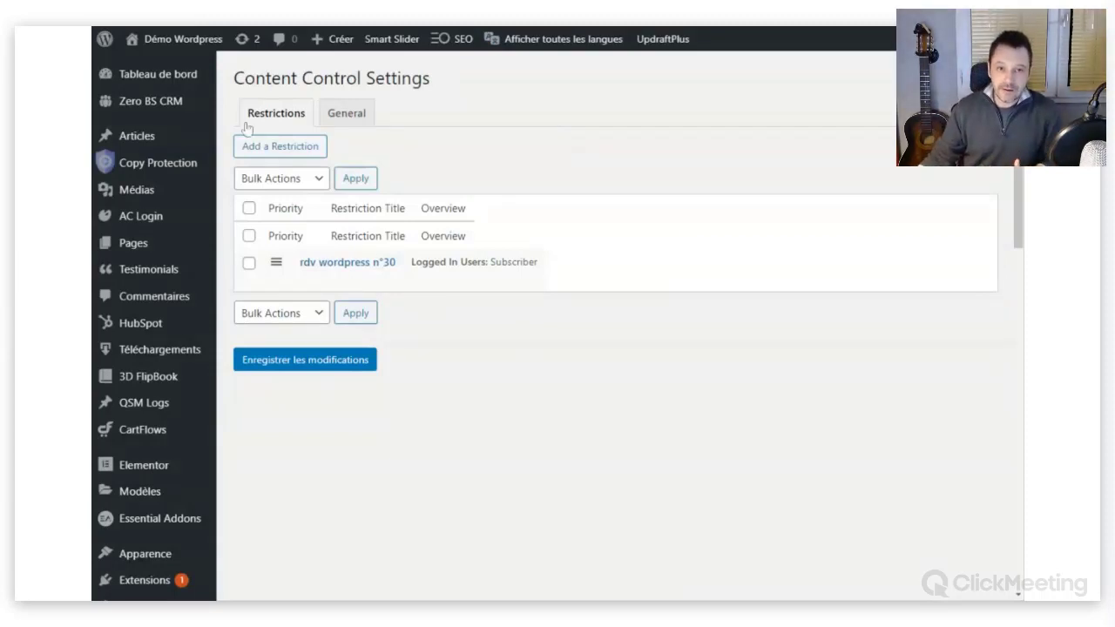
pyautogui.click(329, 364)
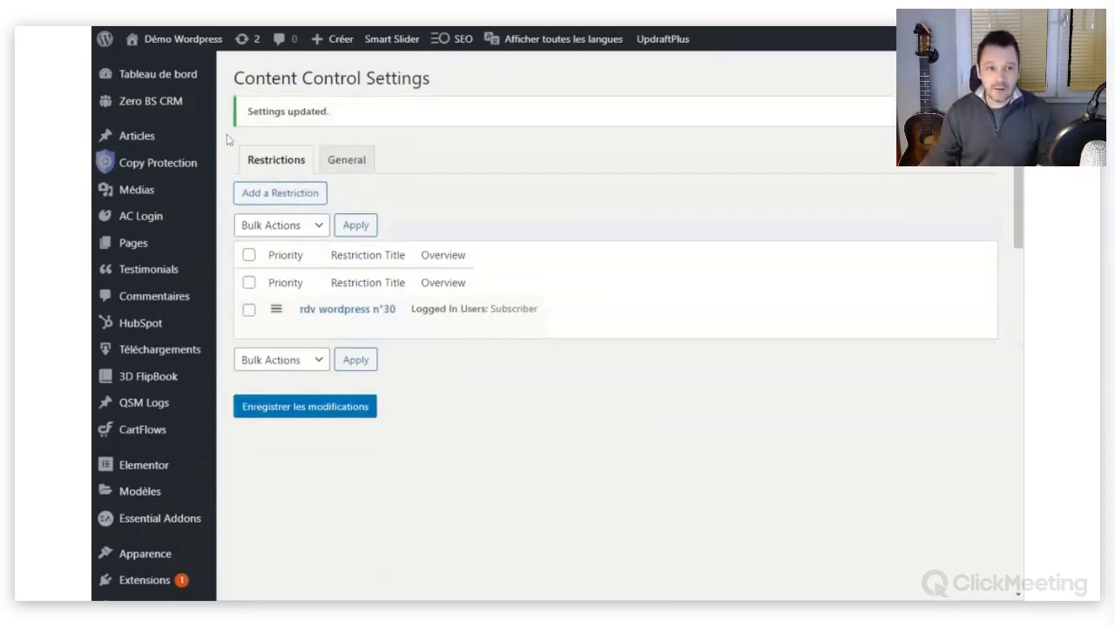
# Switch to the live site and scroll down its RDV WordPress list page.
pyautogui.moveTo(175, 39)
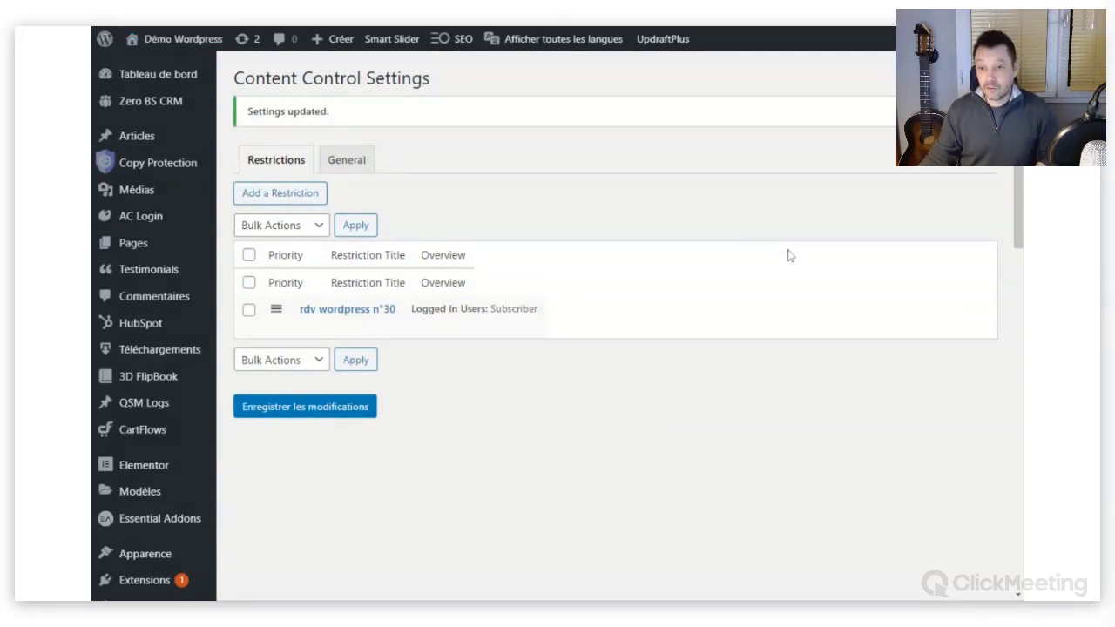
pyautogui.hotkey('ctrl', 'Tab')
pyautogui.scroll(-1, 787, 257)
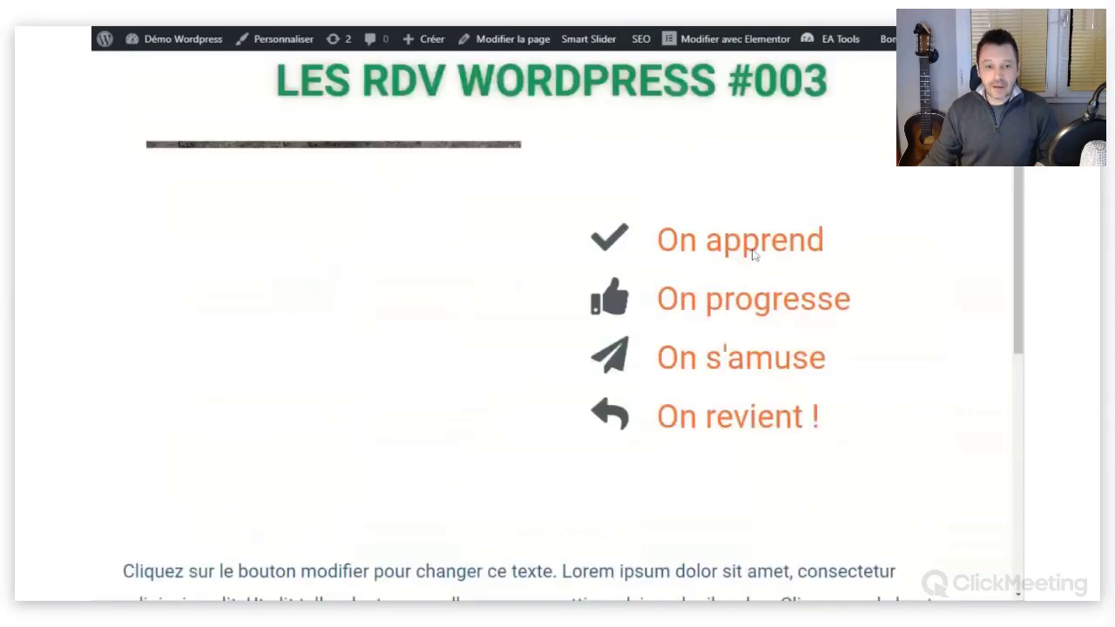
# On the RDV #003 page, select the 'LES RDV WORDPRESS #003' heading text.
pyautogui.scroll(-3, 702, 293)
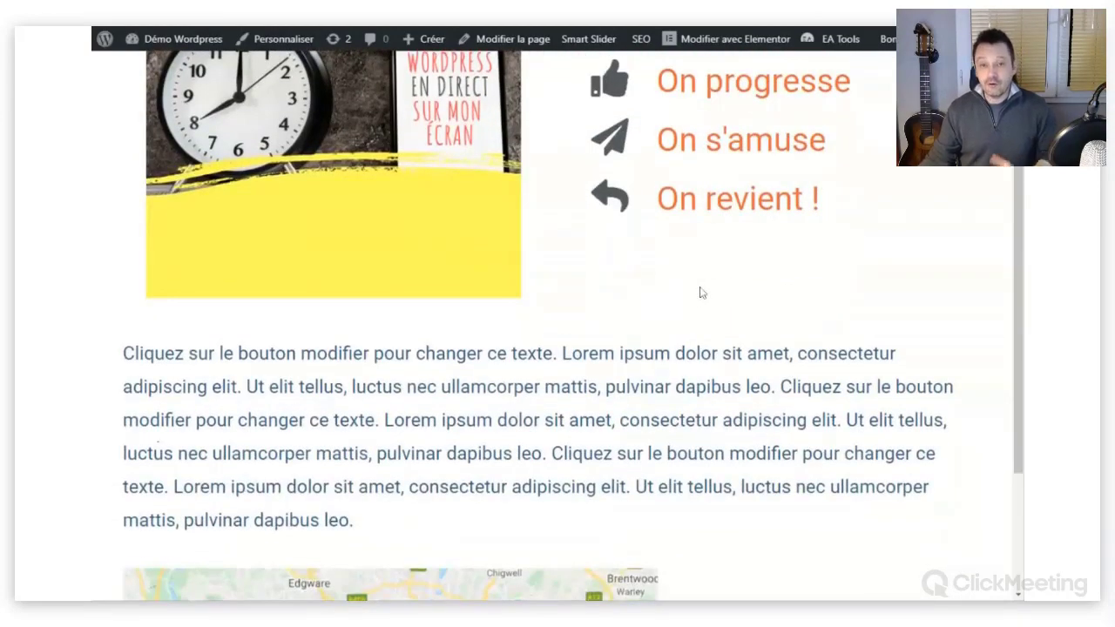
pyautogui.scroll(-3, 703, 293)
pyautogui.scroll(6, 551, 423)
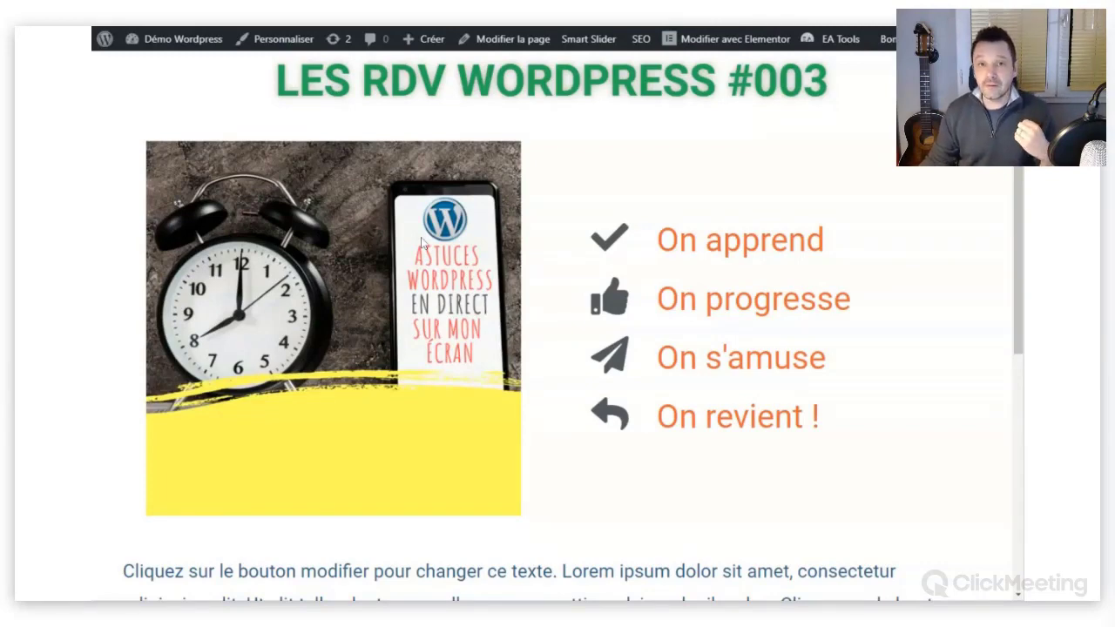
pyautogui.moveTo(830, 80); pyautogui.dragTo(276, 80)
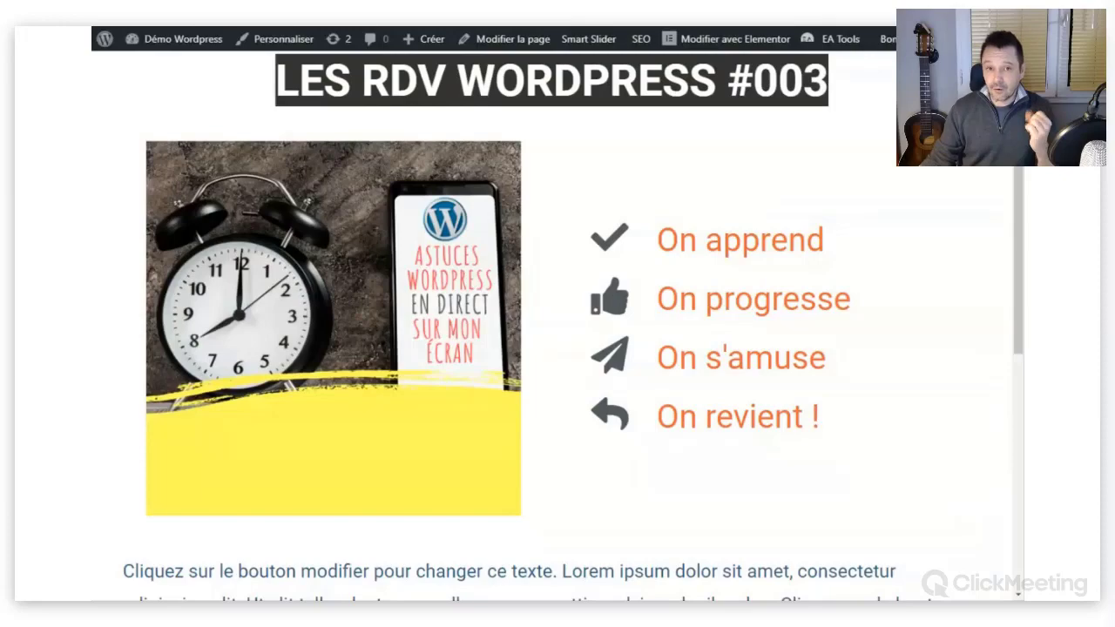
# Select the whole Lorem ipsum paragraph to show it is copyable, then clear the selection.
pyautogui.scroll(-5, 530, 149)
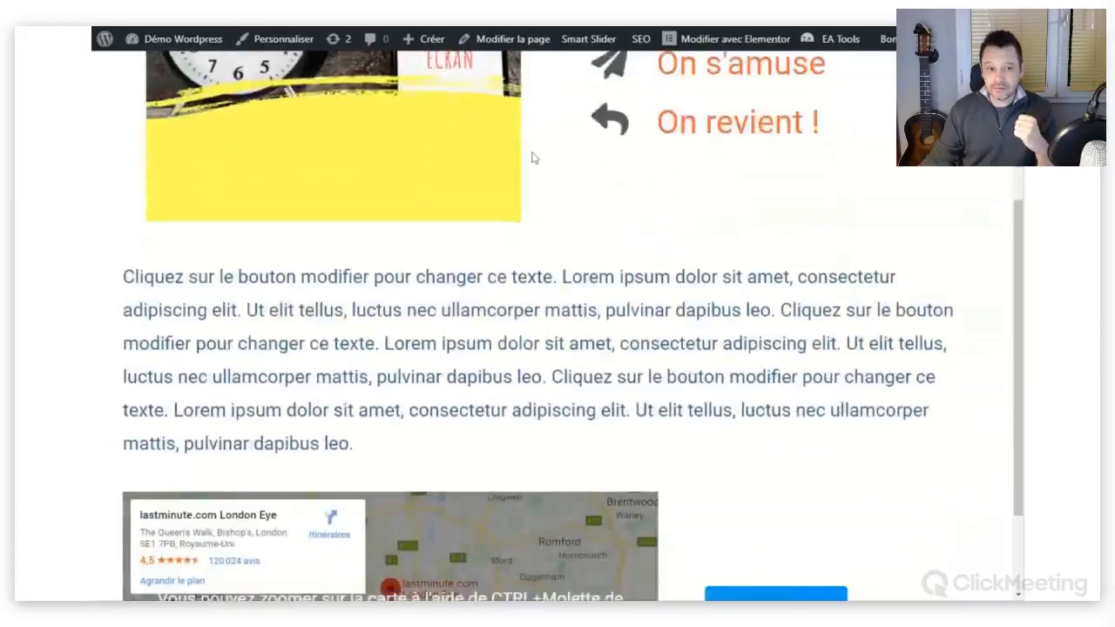
pyautogui.scroll(-2, 534, 158)
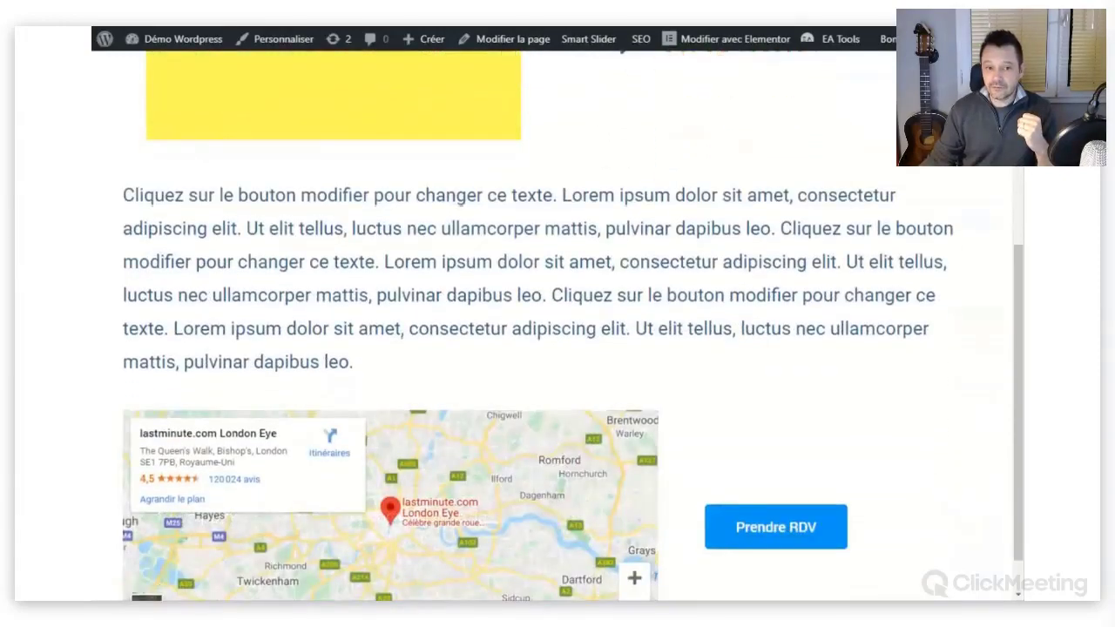
pyautogui.tripleClick(365, 364)
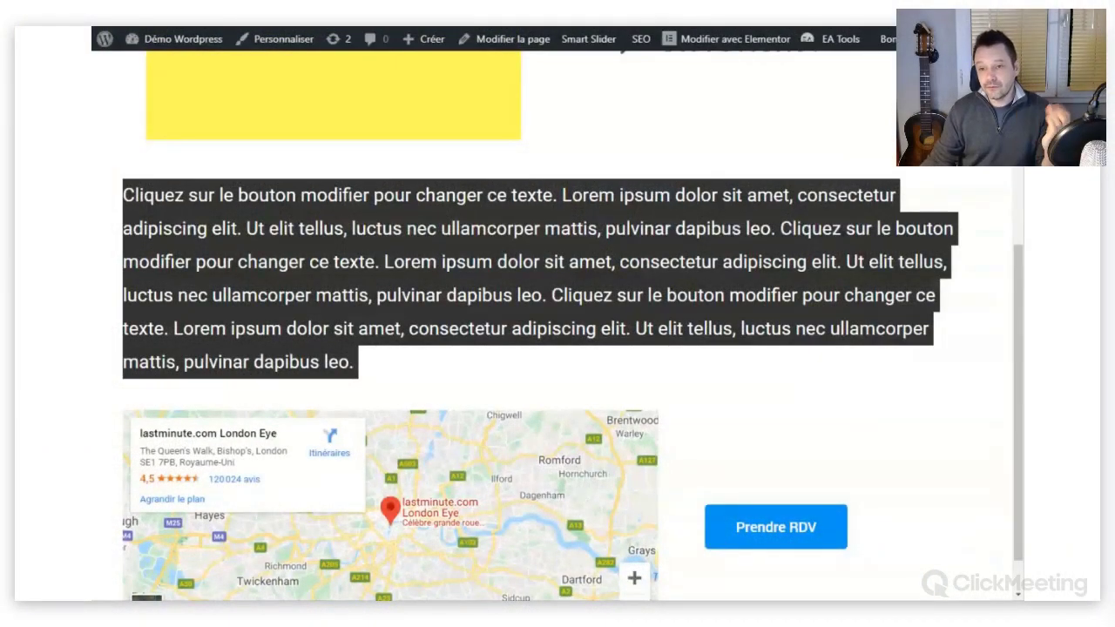
pyautogui.click(878, 435)
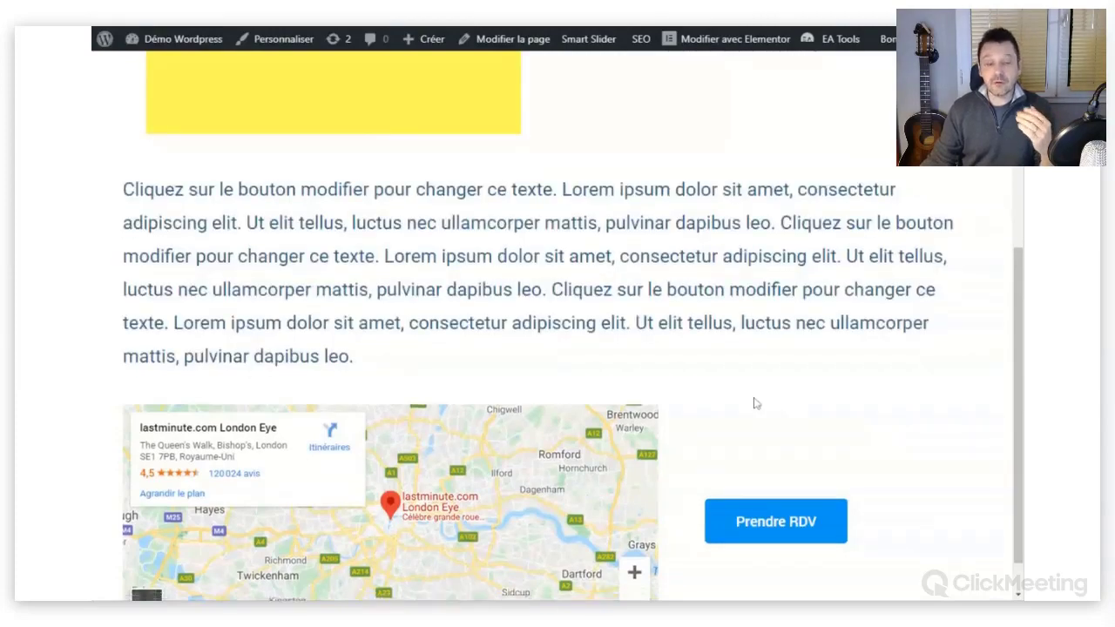
pyautogui.scroll(-1, 752, 399)
pyautogui.scroll(3, 747, 392)
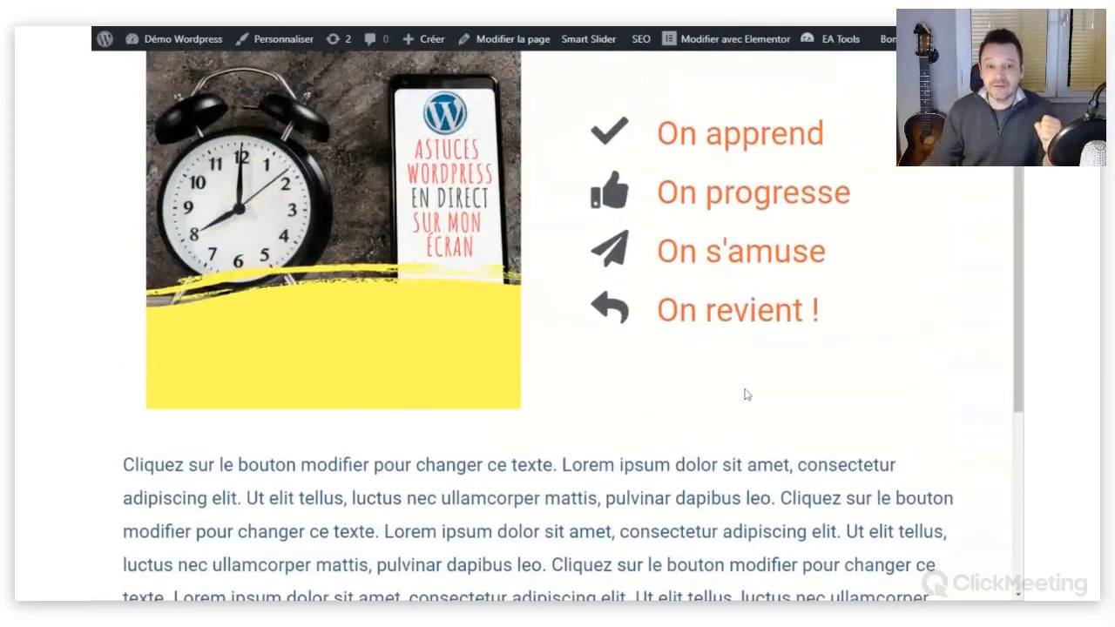
pyautogui.scroll(1, 747, 395)
pyautogui.scroll(-1, 782, 323)
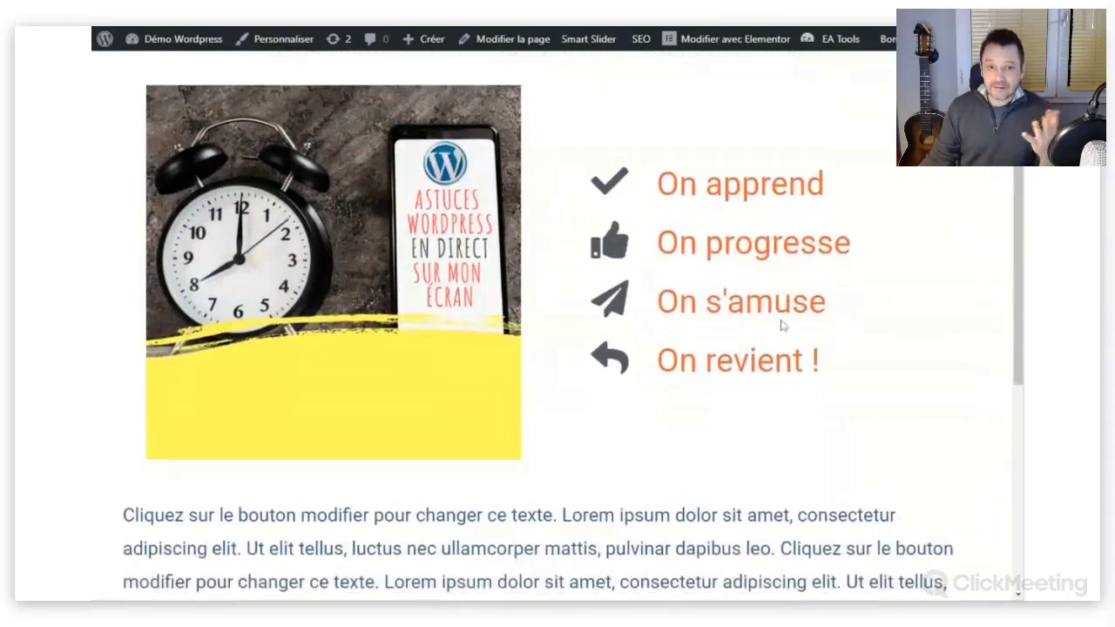
pyautogui.scroll(1, 781, 323)
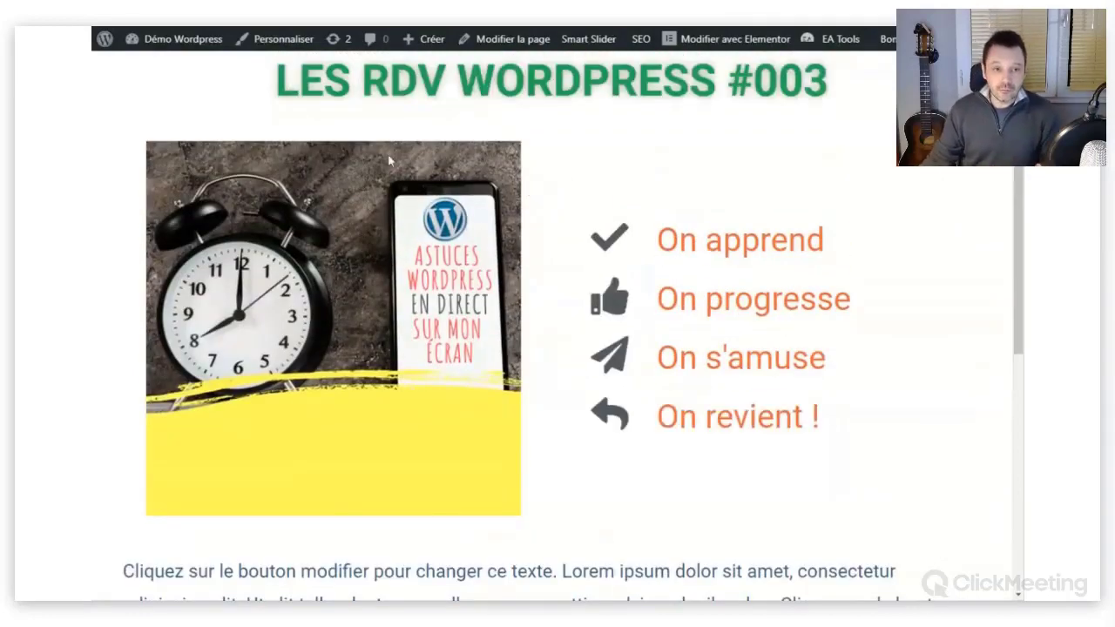
pyautogui.moveTo(169, 52)
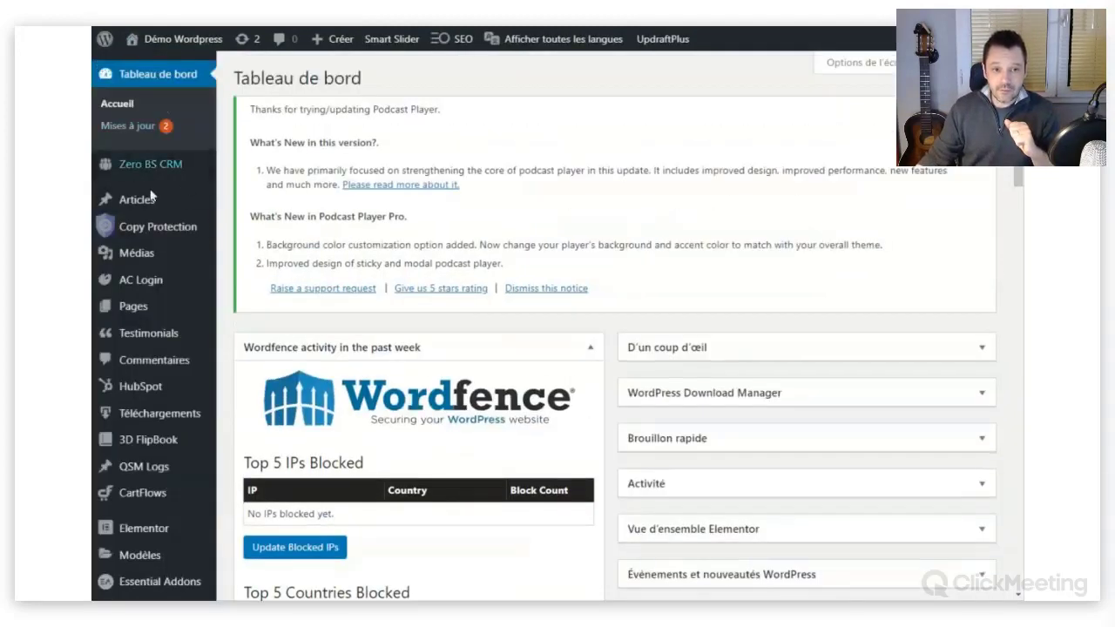
# In Copy Protection settings, check 'Enable copy protection in all post types'.
pyautogui.moveTo(168, 230)
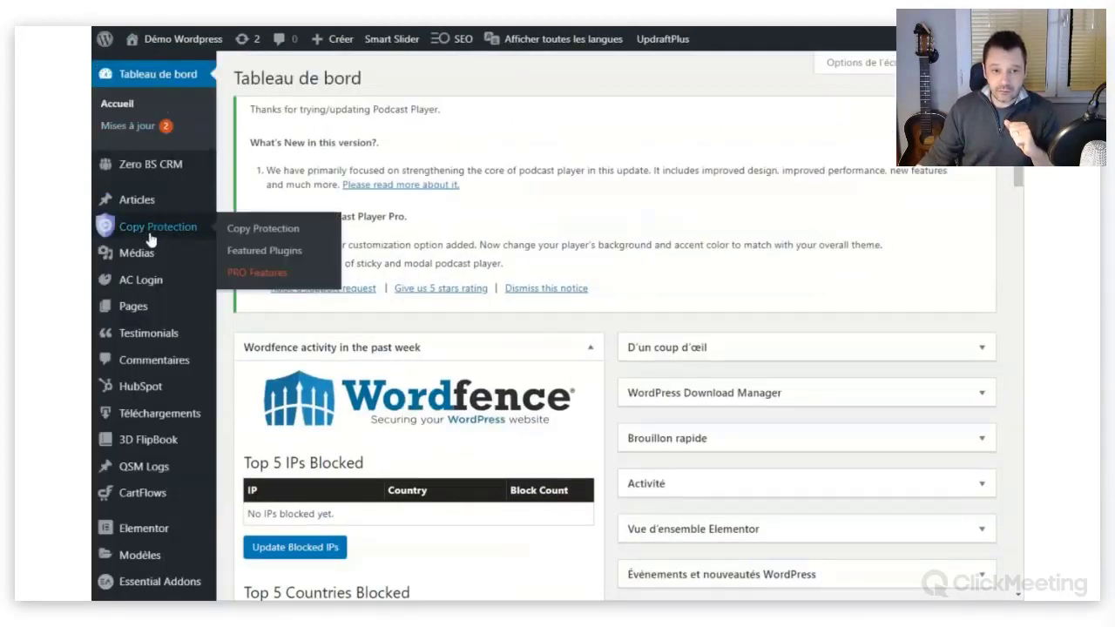
pyautogui.click(249, 235)
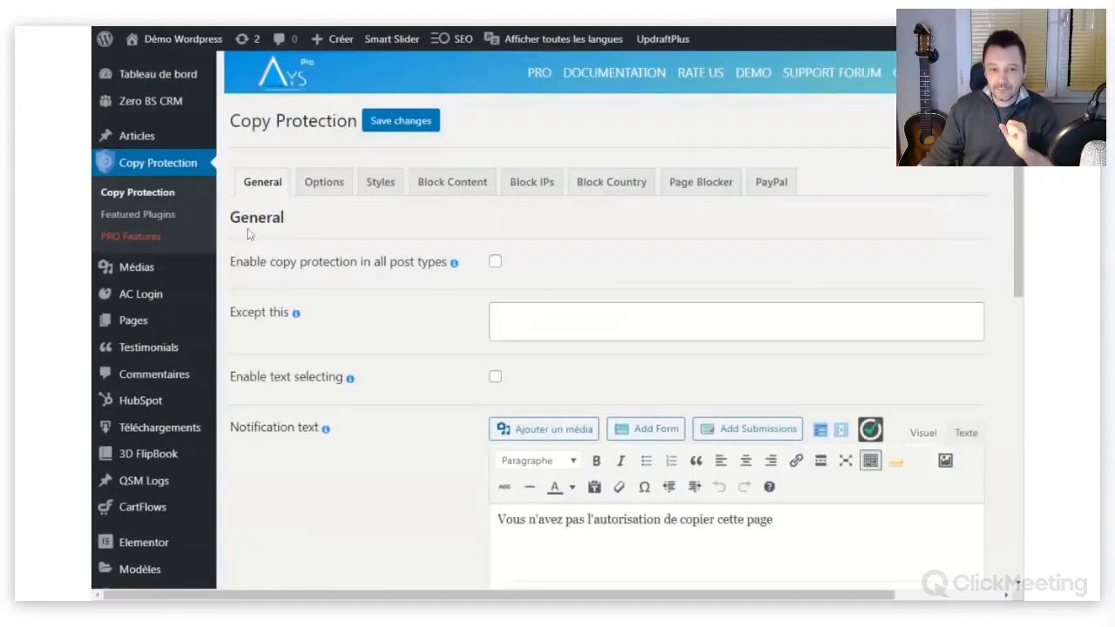
pyautogui.scroll(-1, 373, 223)
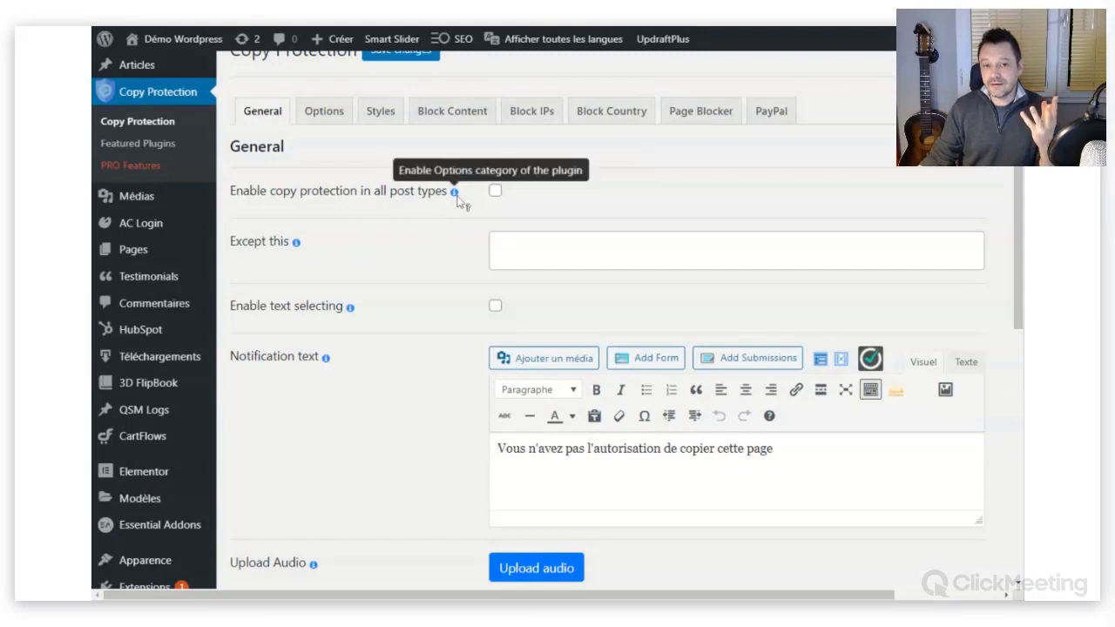
pyautogui.click(495, 191)
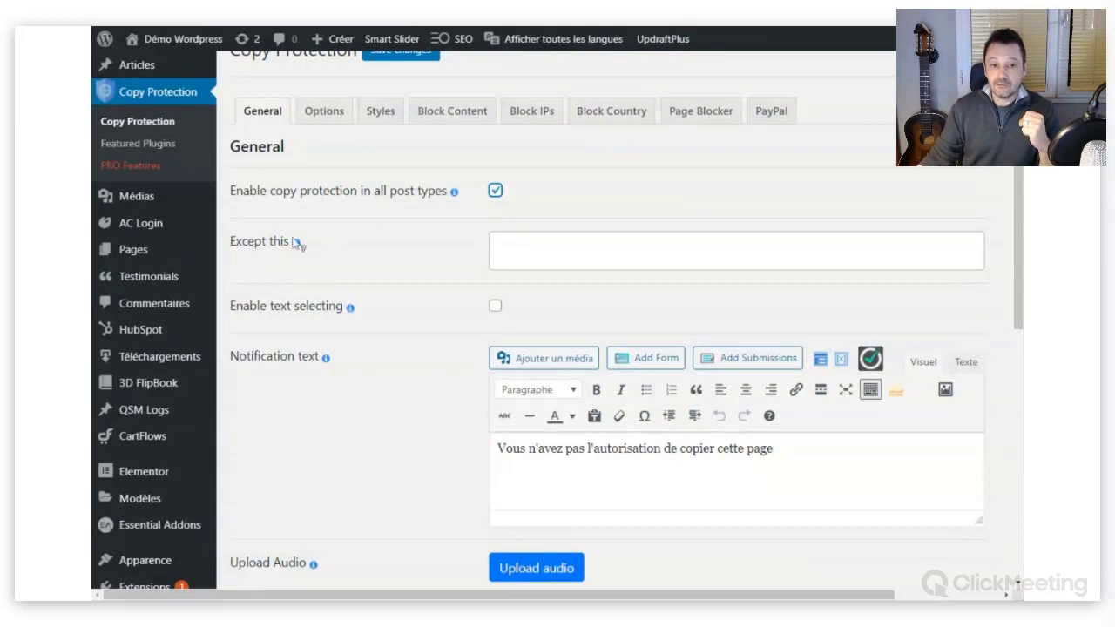
# Try Pages, then Posts, as exceptions and remove both so no post type is excepted.
pyautogui.moveTo(297, 244)
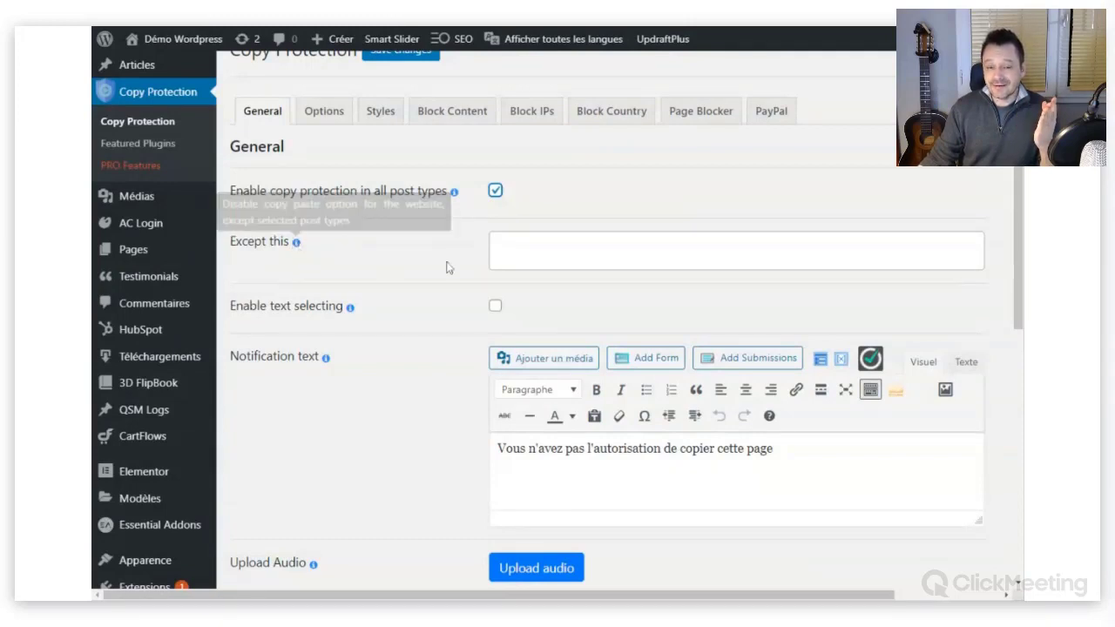
pyautogui.click(523, 255)
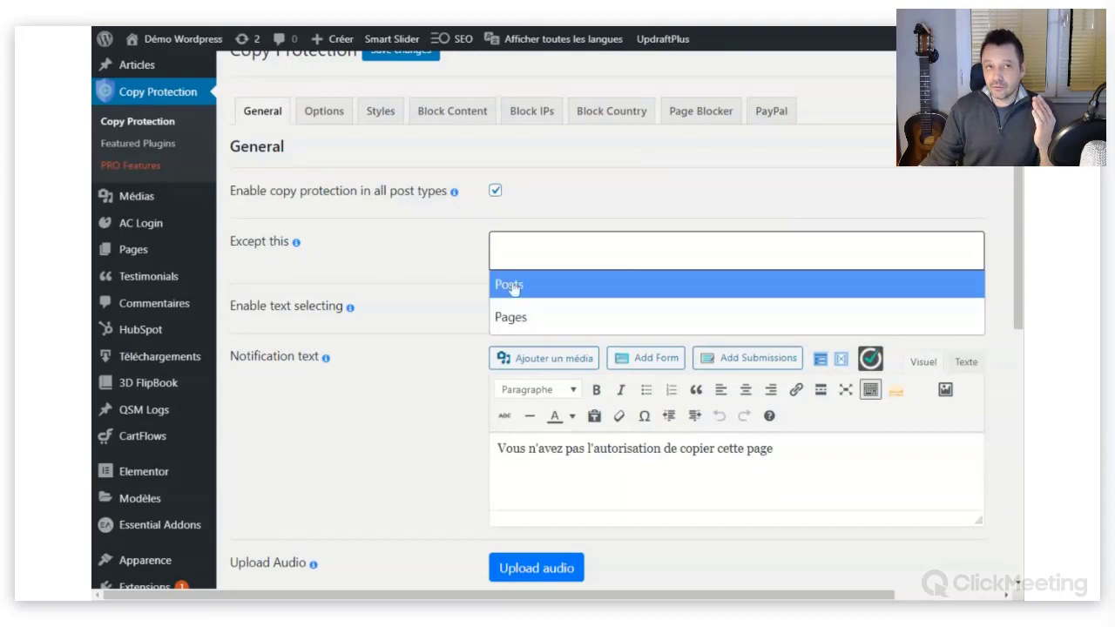
pyautogui.click(506, 306)
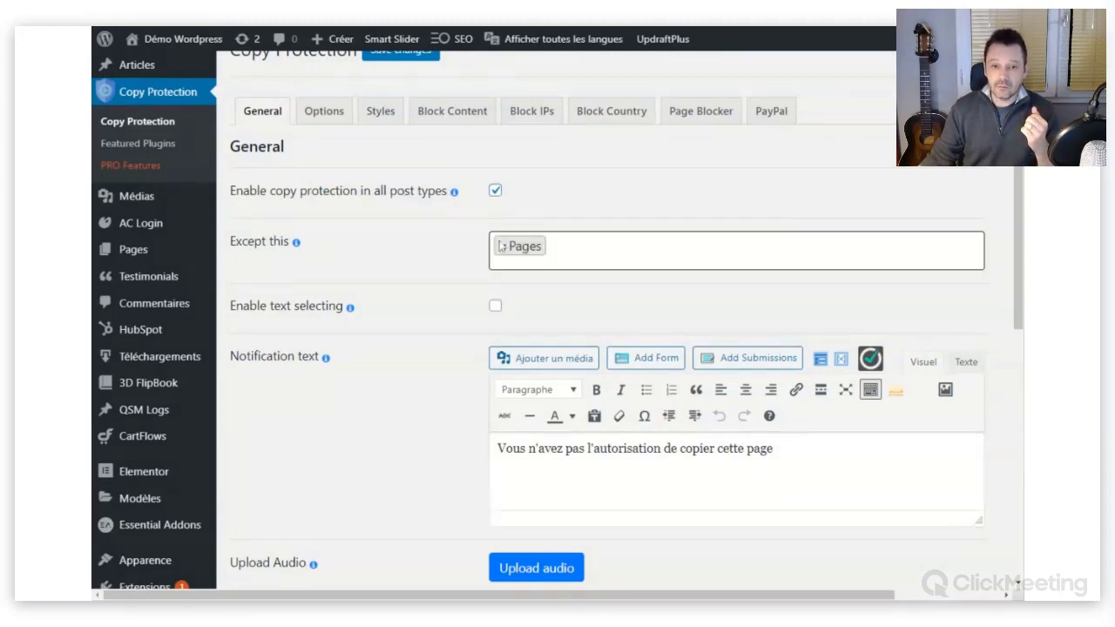
pyautogui.click(502, 248)
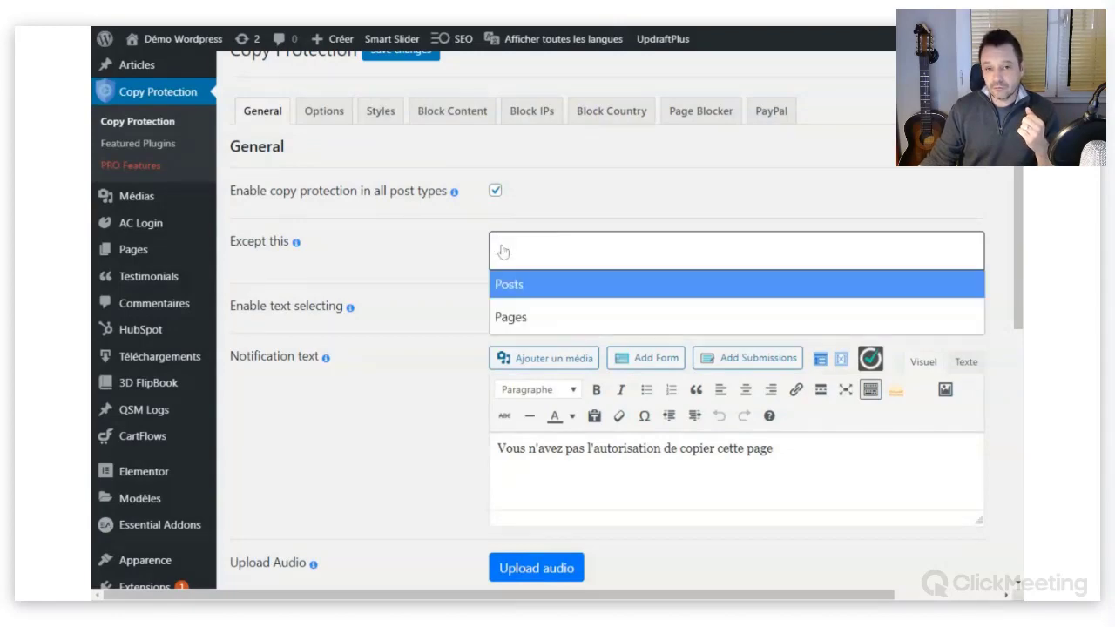
pyautogui.click(515, 292)
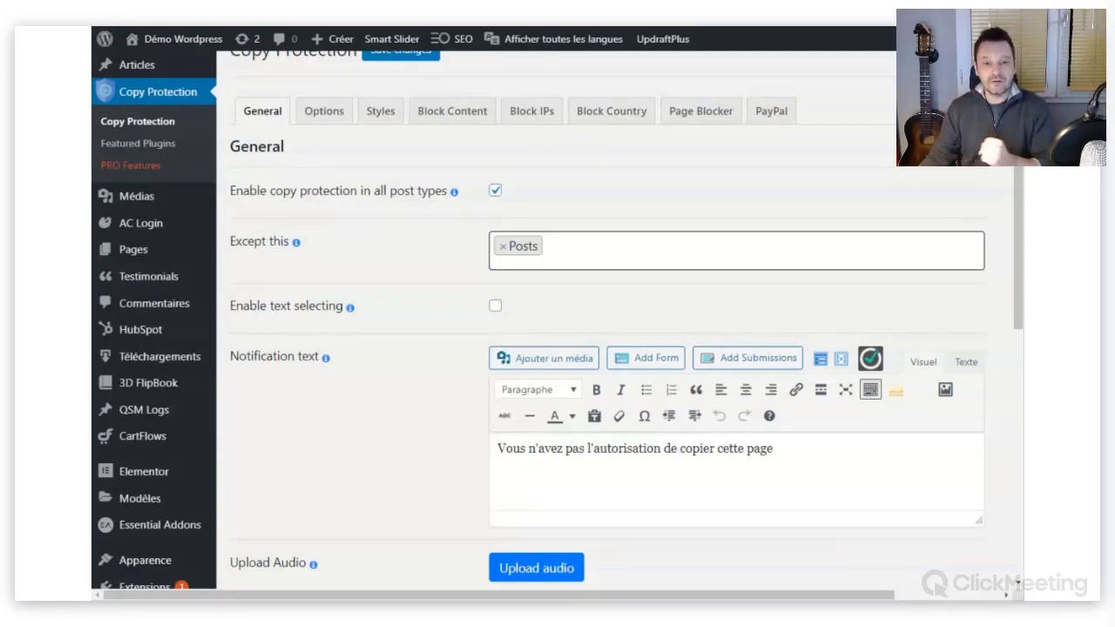
pyautogui.click(502, 247)
# Make the notification text 'Vous n'avez pas l'autorisation de copier cette page' red.
pyautogui.press('Escape')
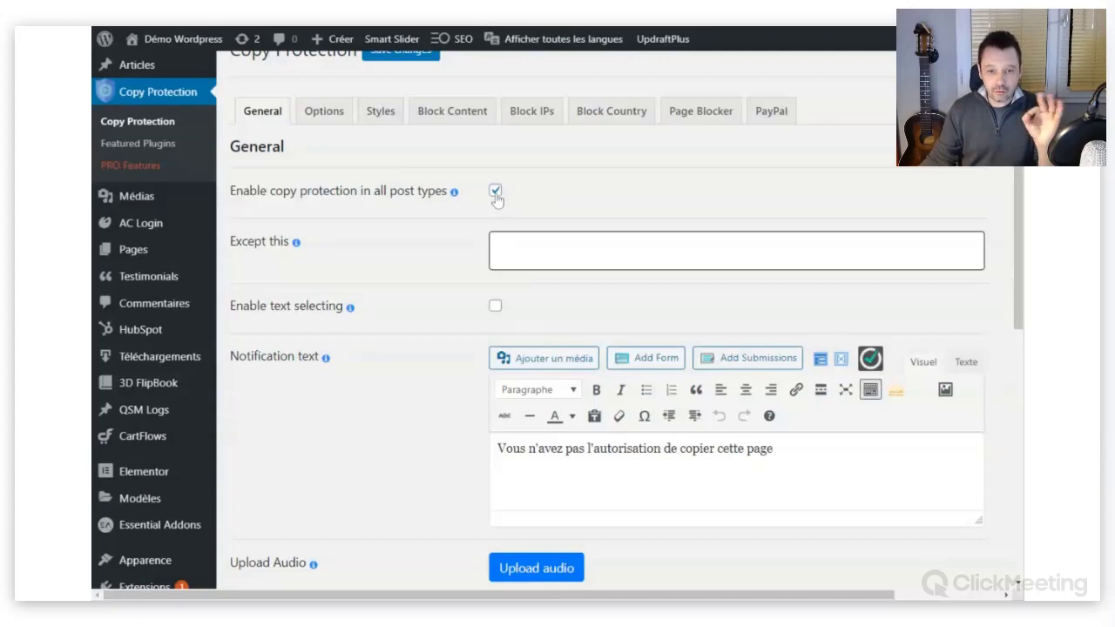
pyautogui.scroll(-3, 564, 235)
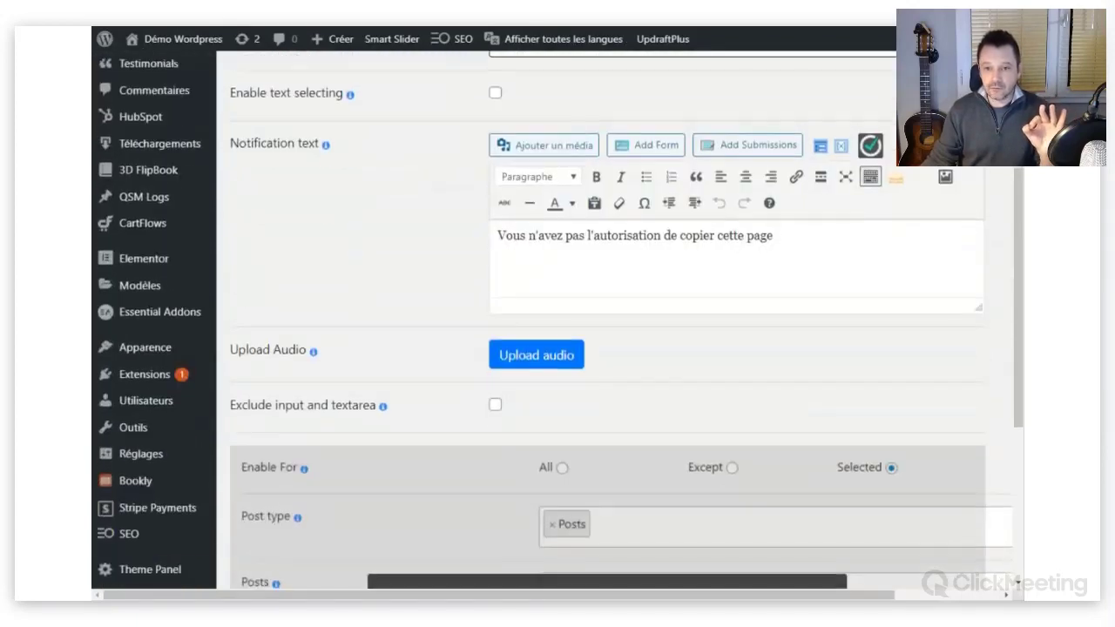
pyautogui.moveTo(774, 235); pyautogui.dragTo(497, 235)
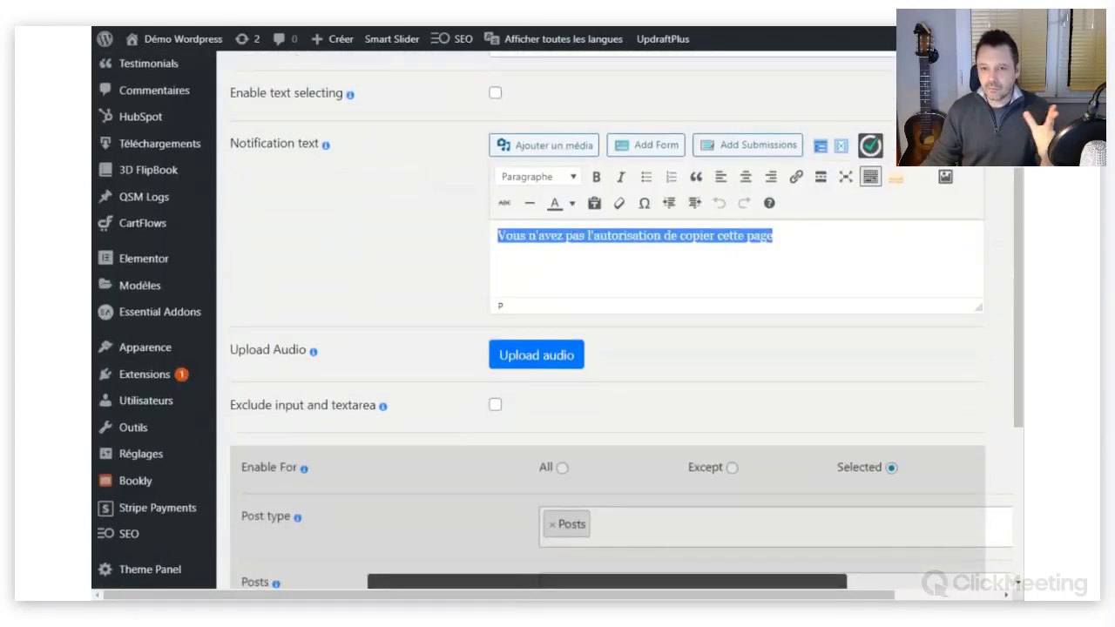
pyautogui.click(716, 242)
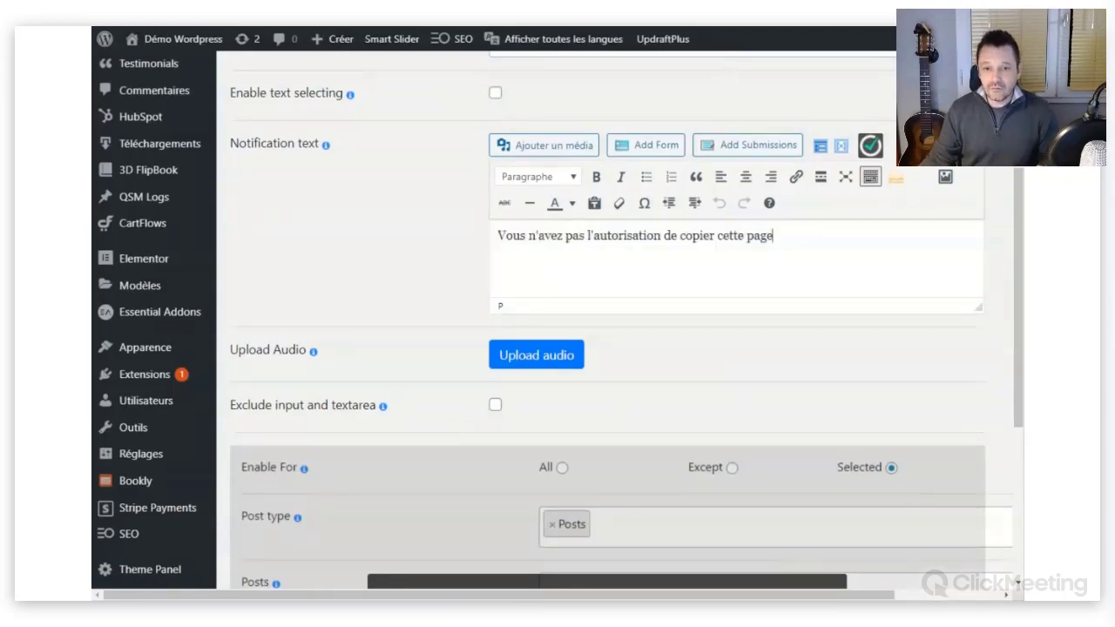
pyautogui.moveTo(774, 235); pyautogui.dragTo(497, 235)
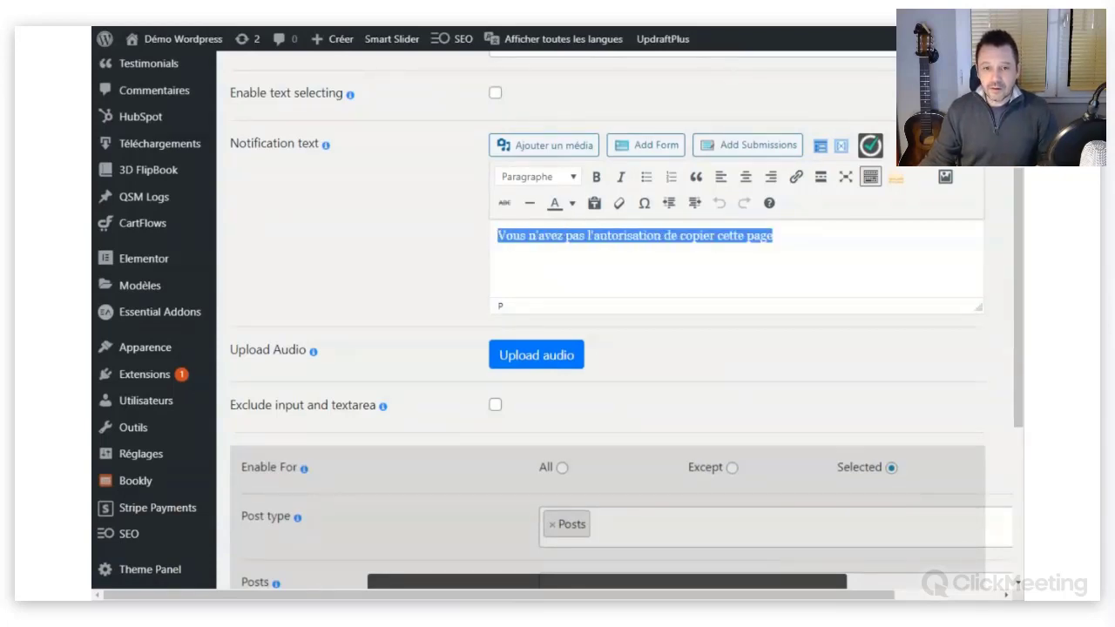
pyautogui.click(572, 203)
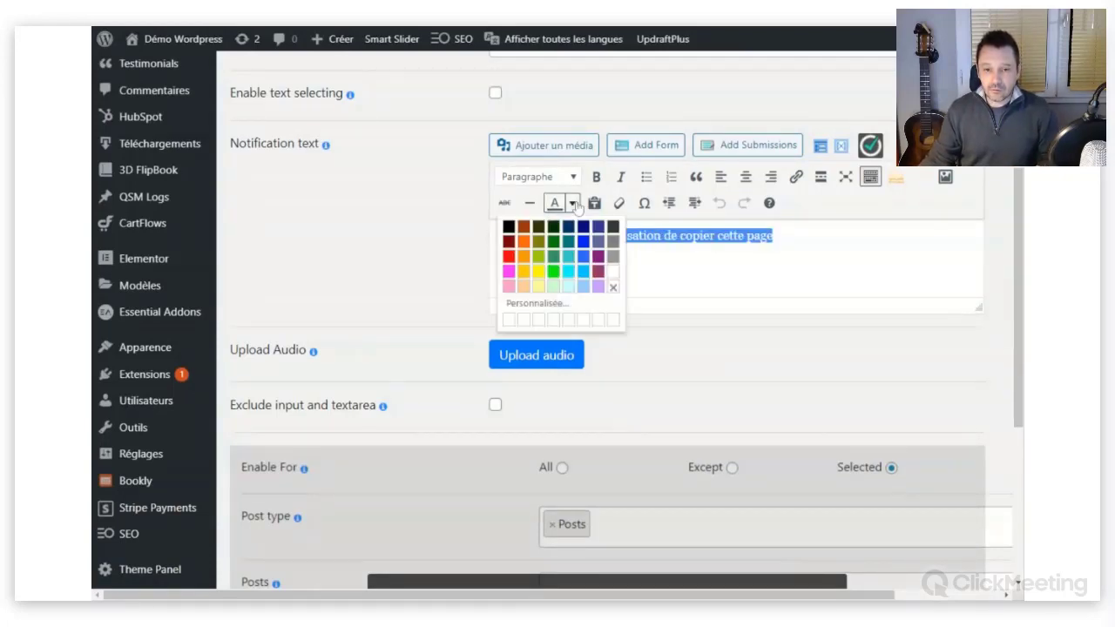
pyautogui.click(509, 256)
# Format the notification text as a Titre 3 heading and centre it.
pyautogui.moveTo(773, 236); pyautogui.dragTo(498, 236)
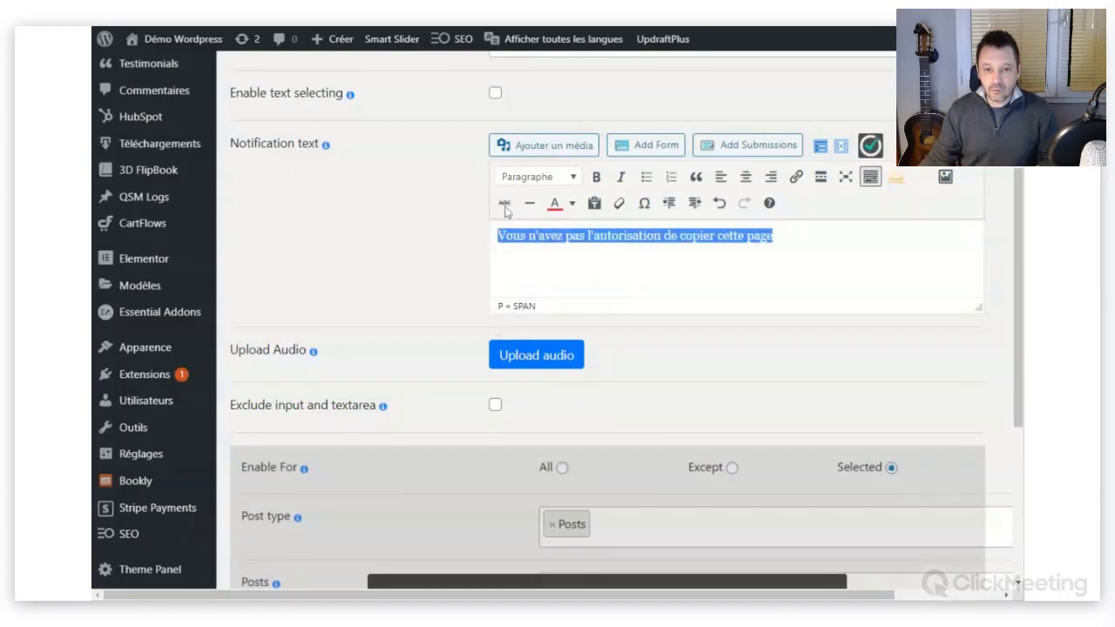
pyautogui.click(576, 181)
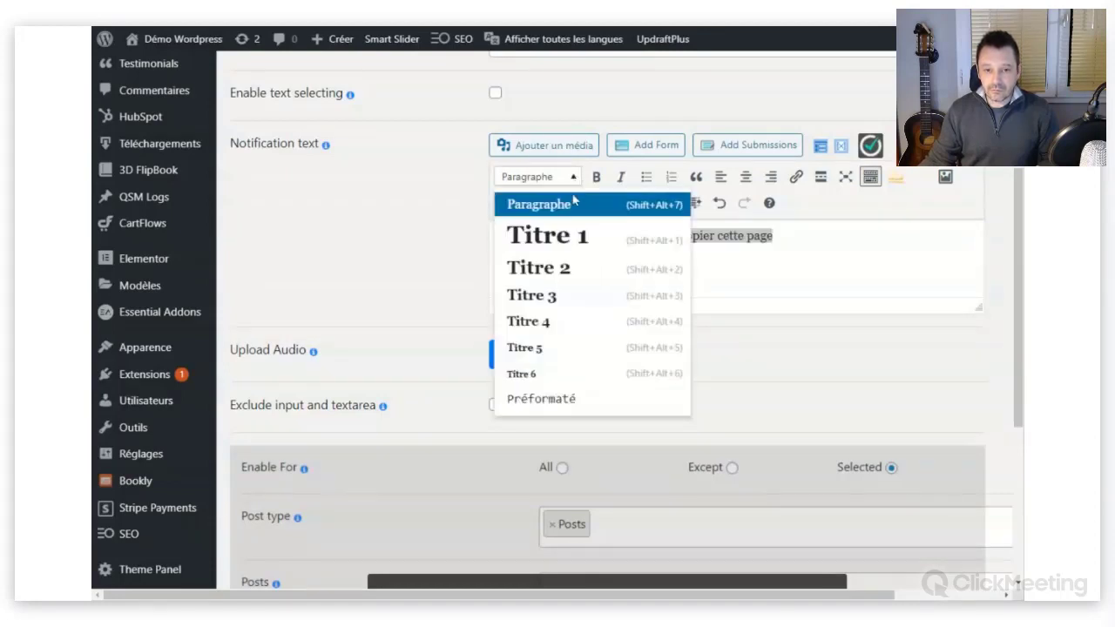
pyautogui.click(547, 301)
pyautogui.click(776, 245)
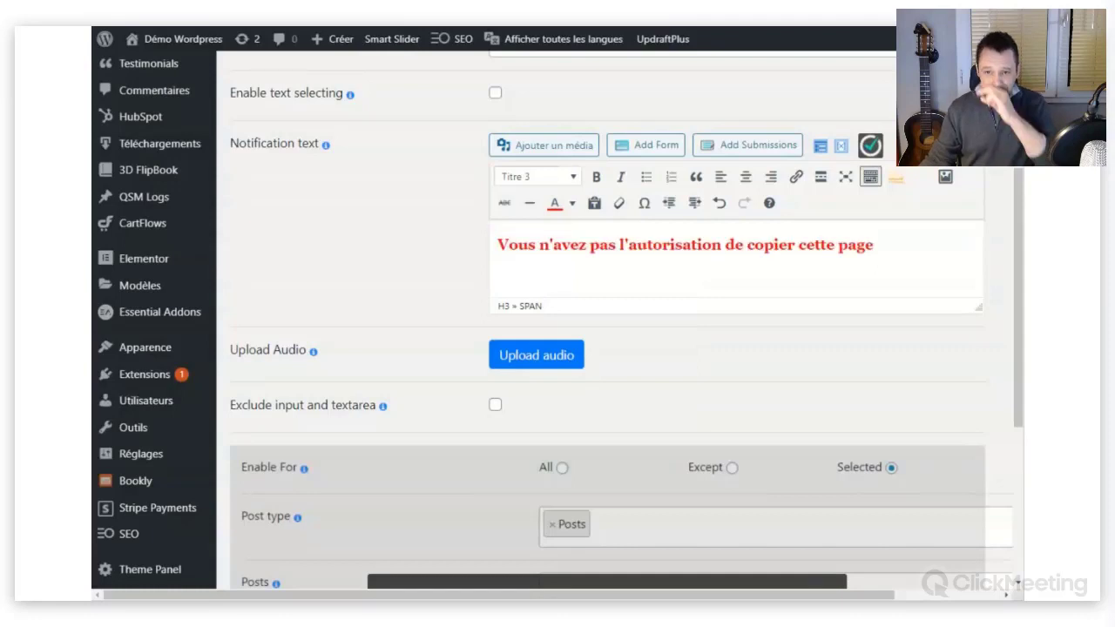
pyautogui.click(746, 176)
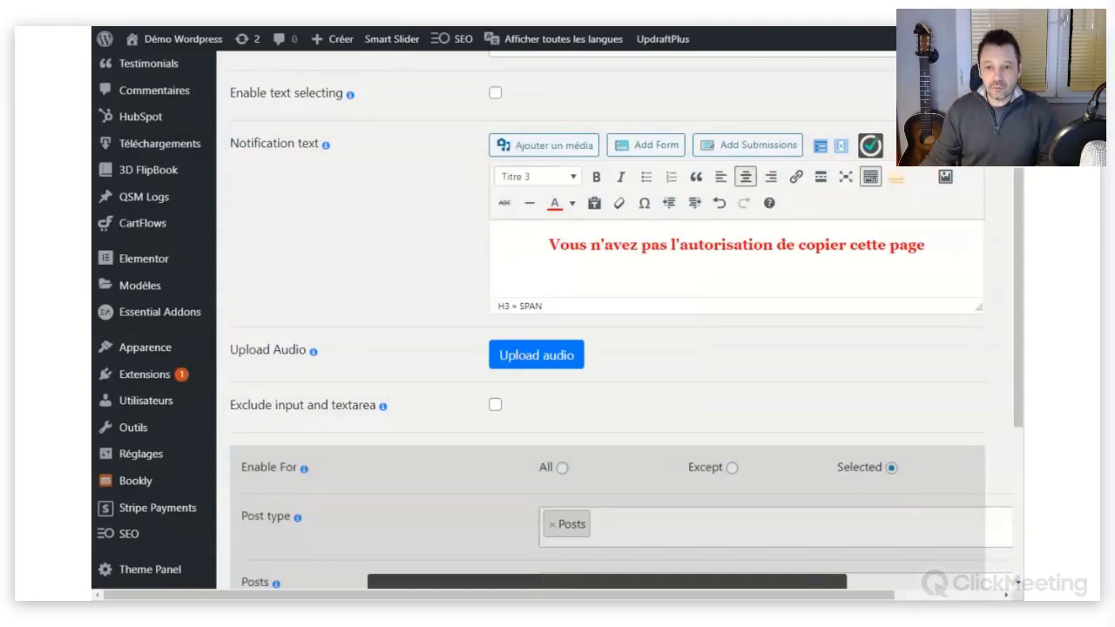
# Check the finished heading by selecting and then deselecting the word 'copier'.
pyautogui.scroll(1, 560, 319)
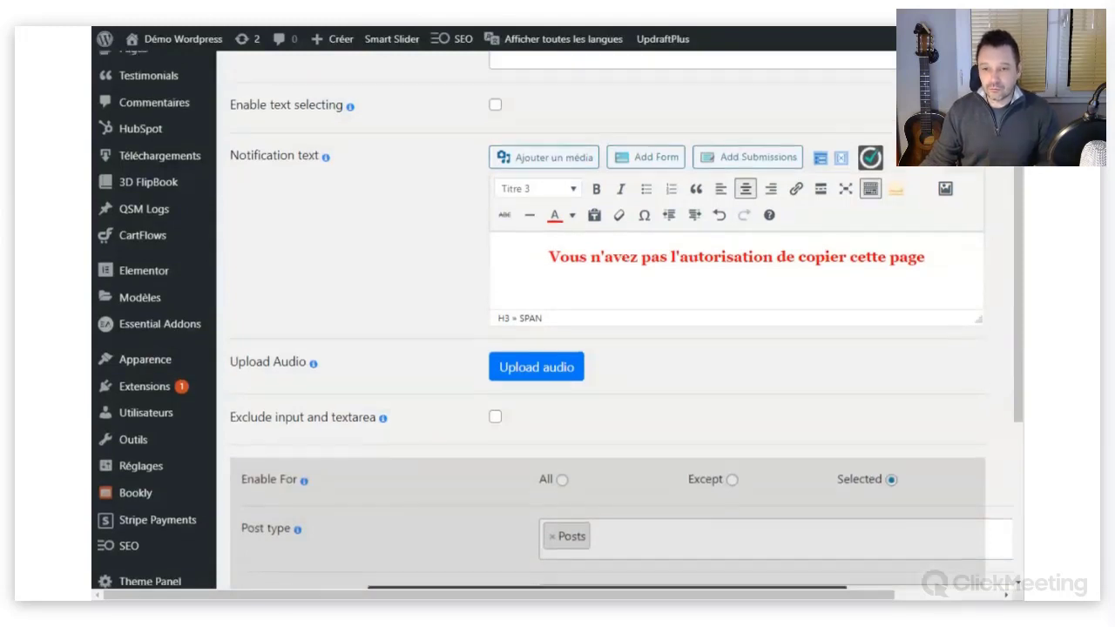
pyautogui.doubleClick(823, 315)
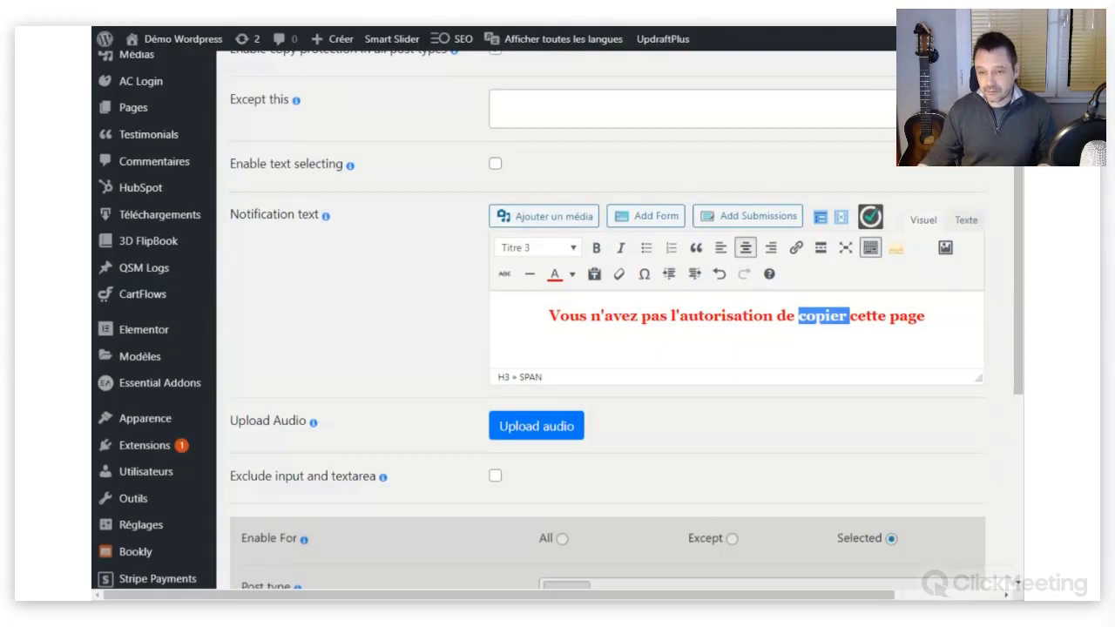
pyautogui.click(798, 316)
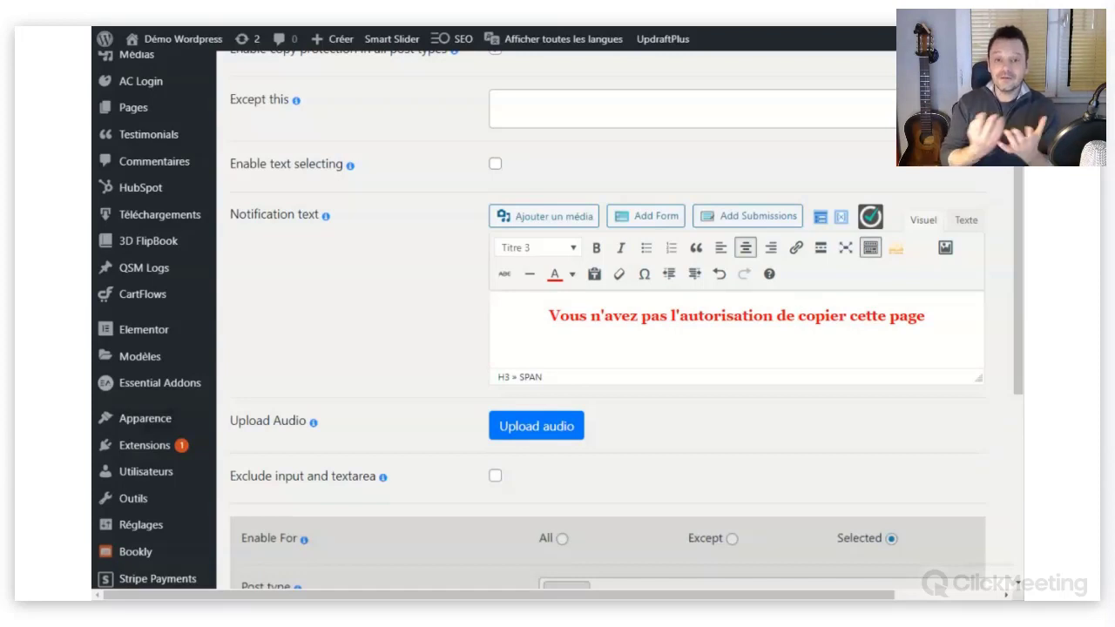
pyautogui.scroll(-2, 533, 289)
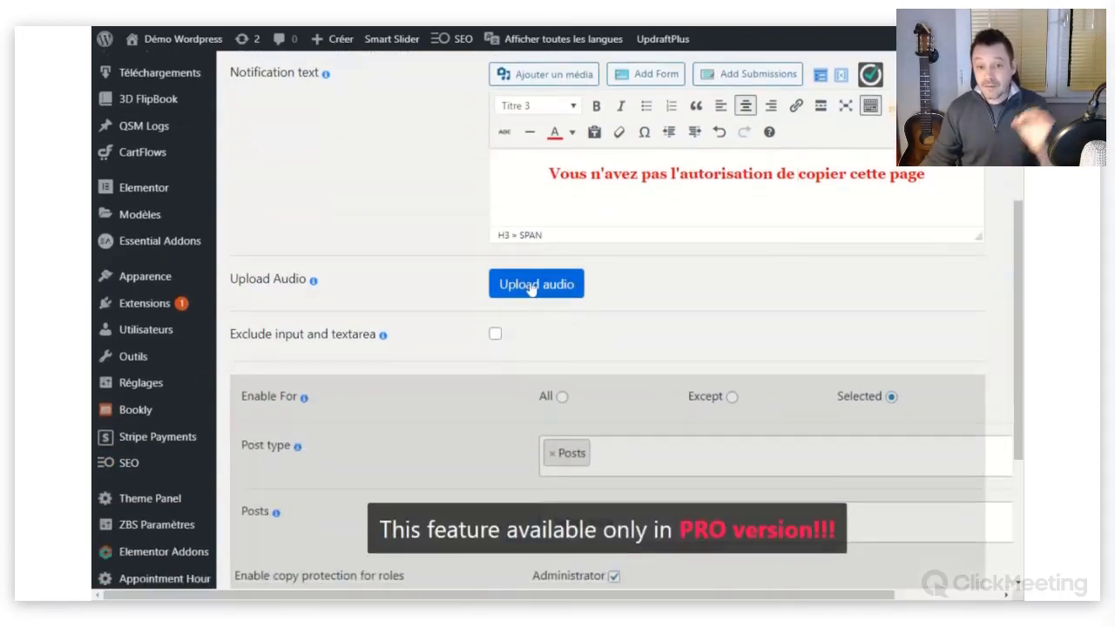
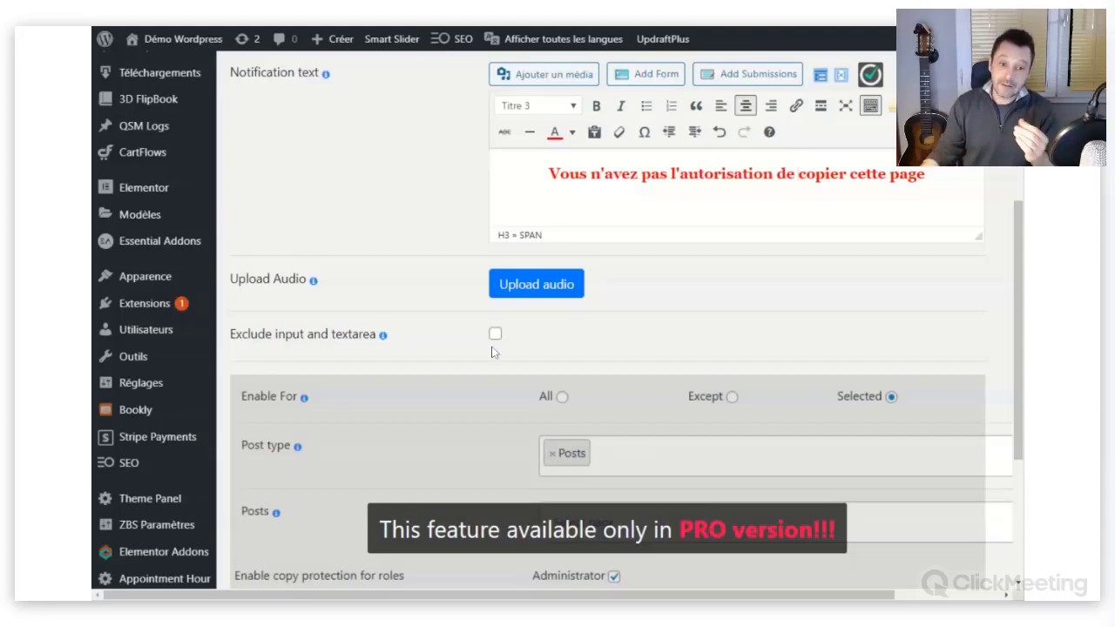
# Tick 'Exclude input and textarea' in Copy Protection General settings, then review the page.
pyautogui.scroll(3, 488, 348)
pyautogui.scroll(-1, 436, 357)
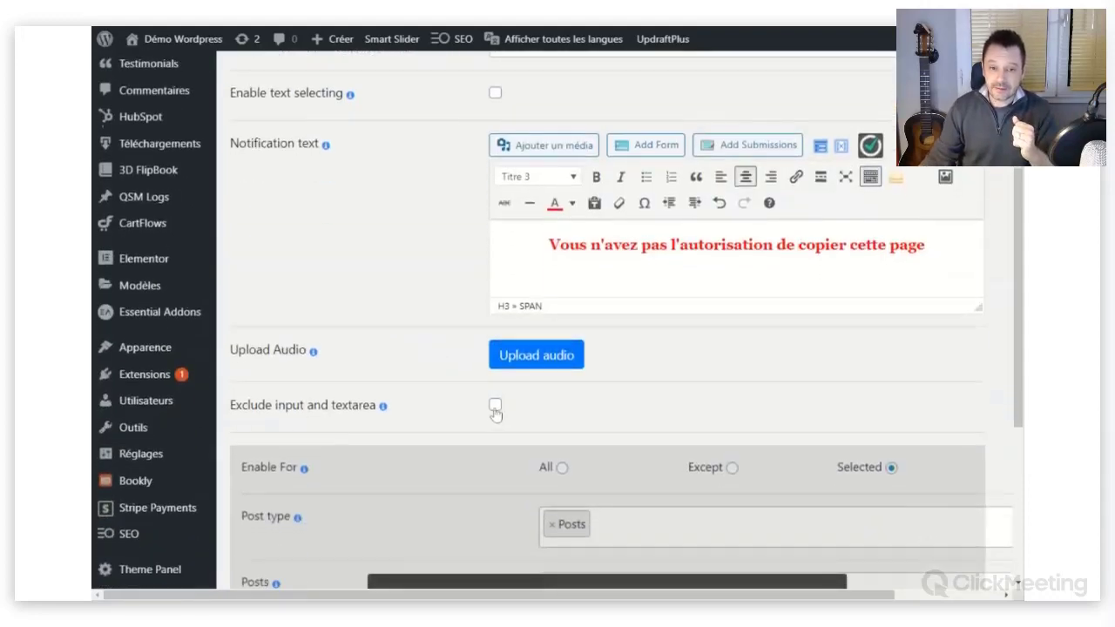
pyautogui.click(495, 408)
pyautogui.scroll(-1, 558, 420)
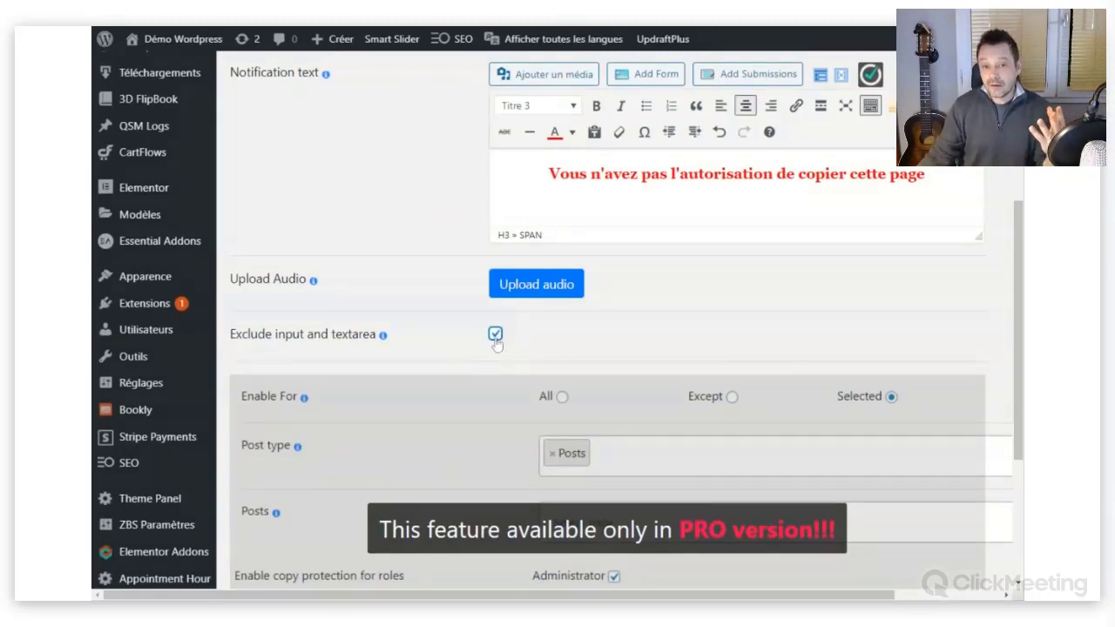
pyautogui.scroll(-2, 576, 355)
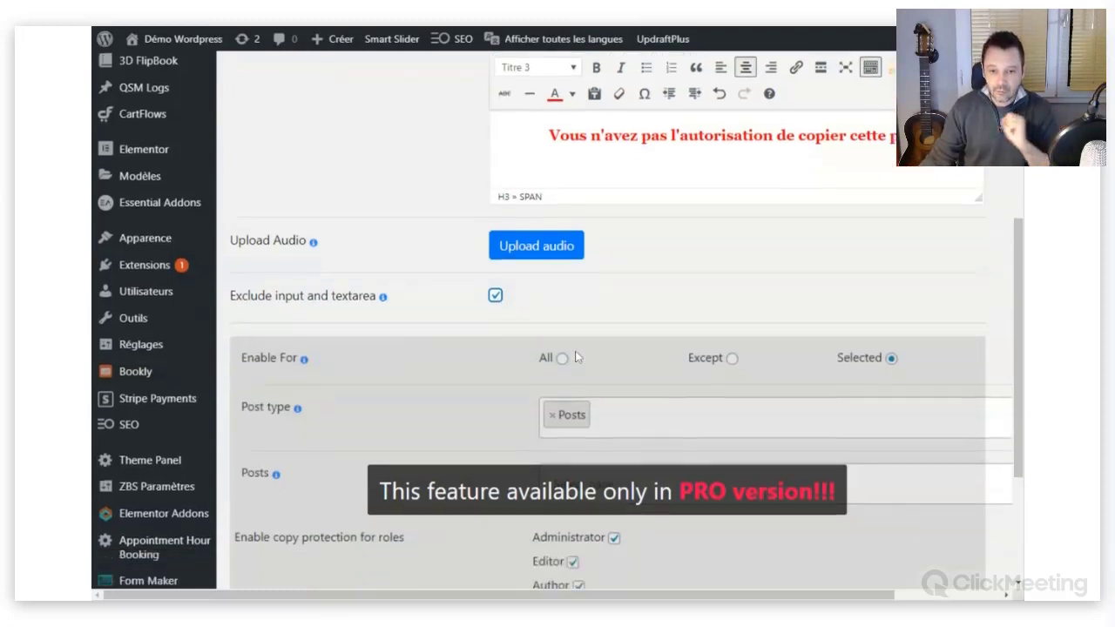
pyautogui.scroll(-1, 567, 343)
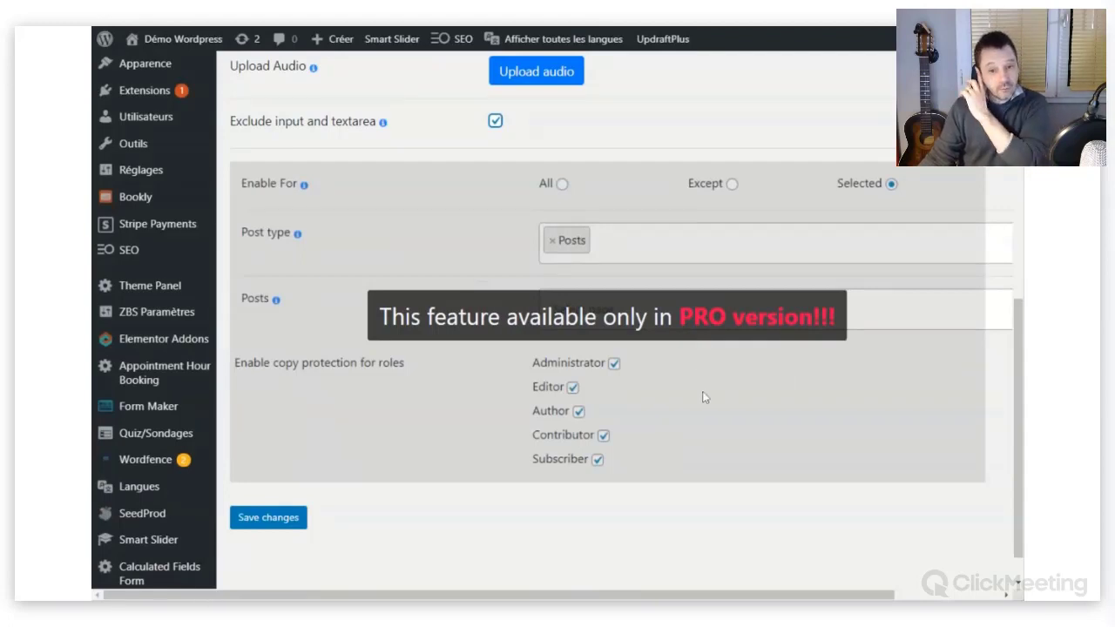
pyautogui.scroll(1, 688, 384)
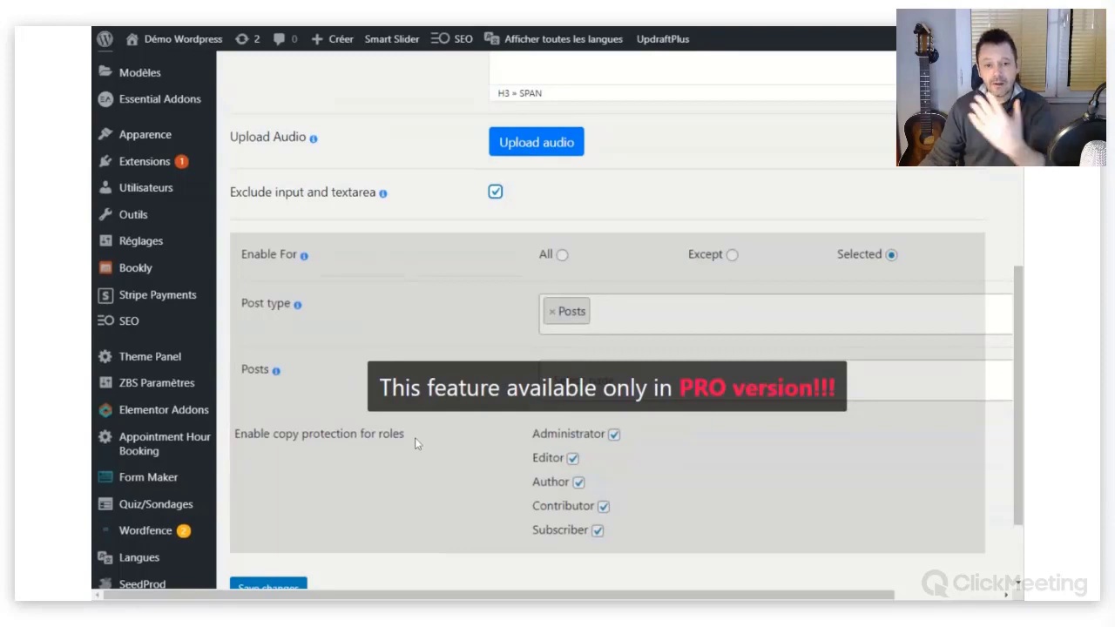
pyautogui.scroll(5, 422, 428)
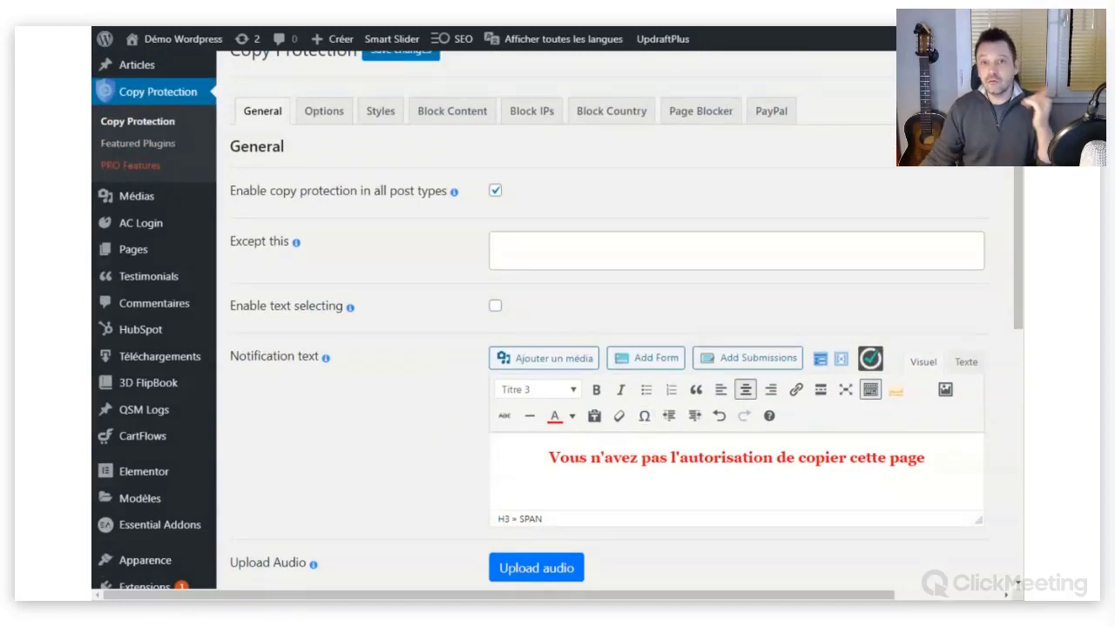
# On the Copy Protection Options tab, enable the audio alert for blocked right clicks.
pyautogui.click(321, 119)
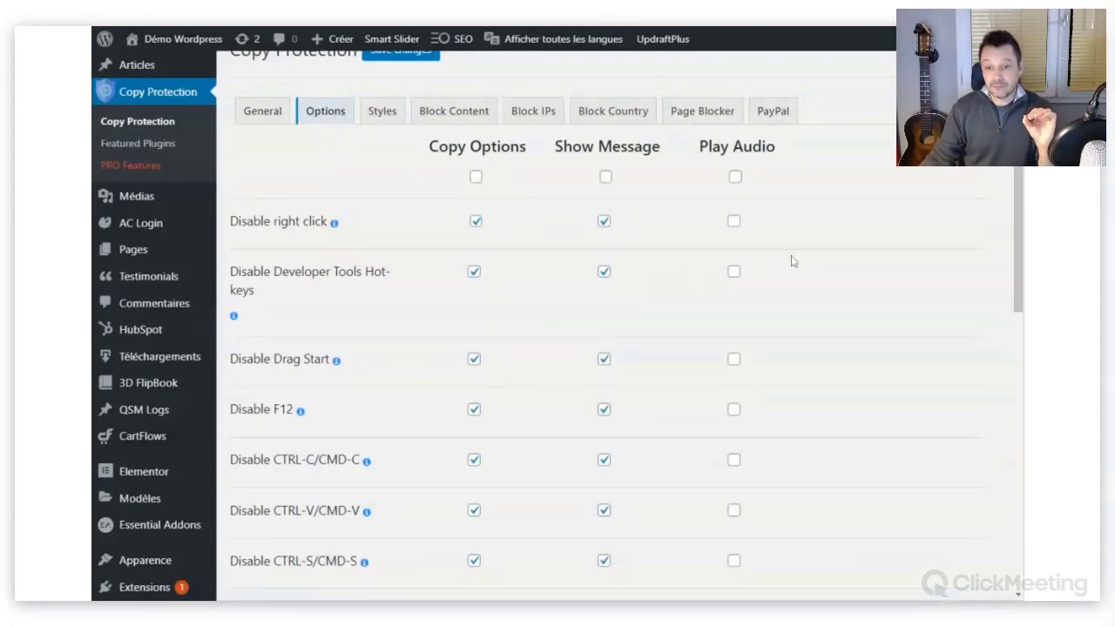
pyautogui.scroll(-2, 1021, 211)
pyautogui.scroll(2, 1021, 211)
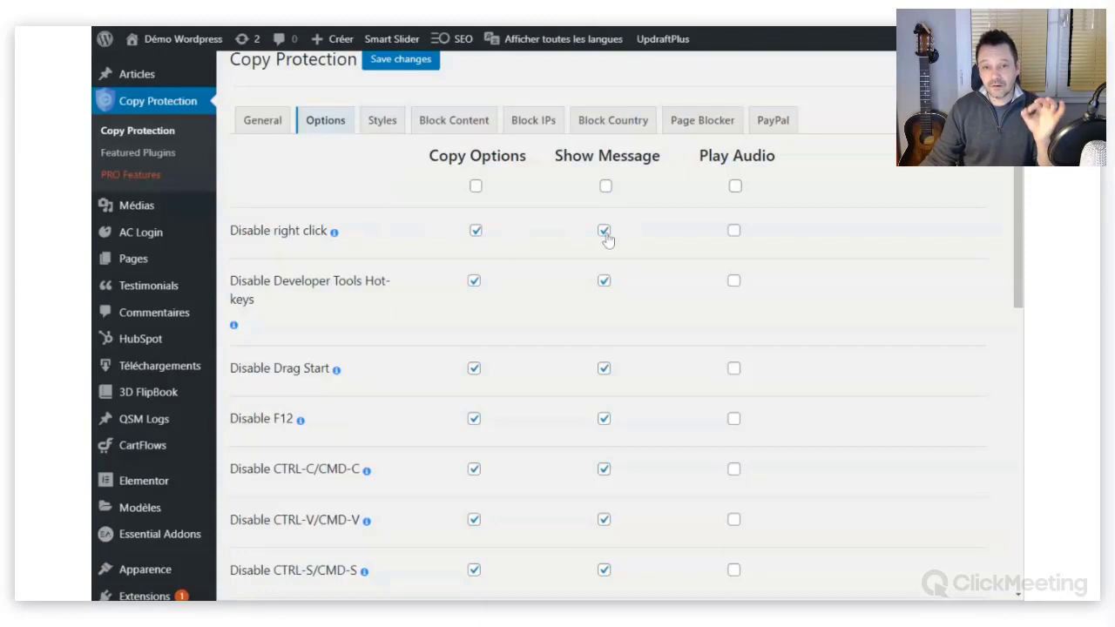
pyautogui.click(734, 232)
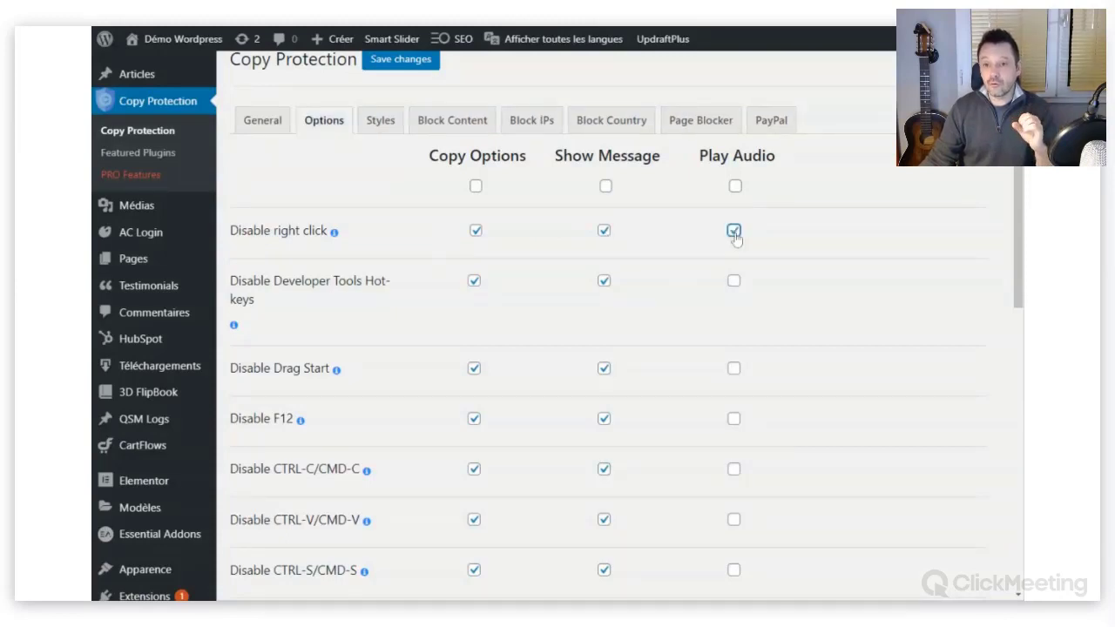
# Review the options: right click, F12, copy and paste blocked with a message; left click allowed.
pyautogui.scroll(-2, 483, 304)
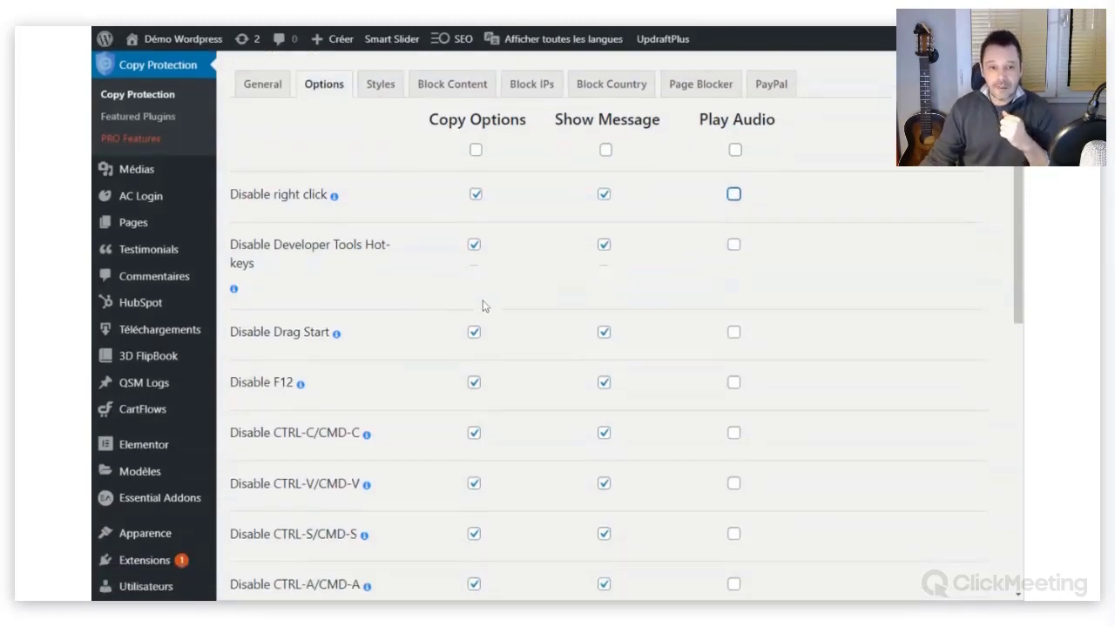
pyautogui.scroll(-2, 330, 291)
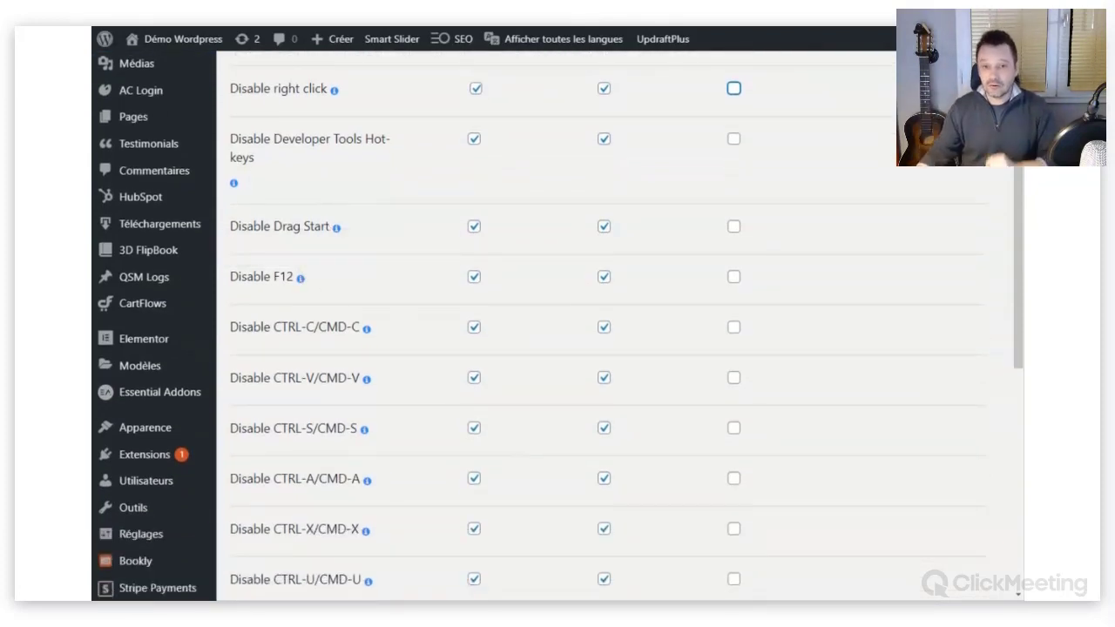
pyautogui.scroll(-1, 580, 307)
pyautogui.scroll(-2, 582, 307)
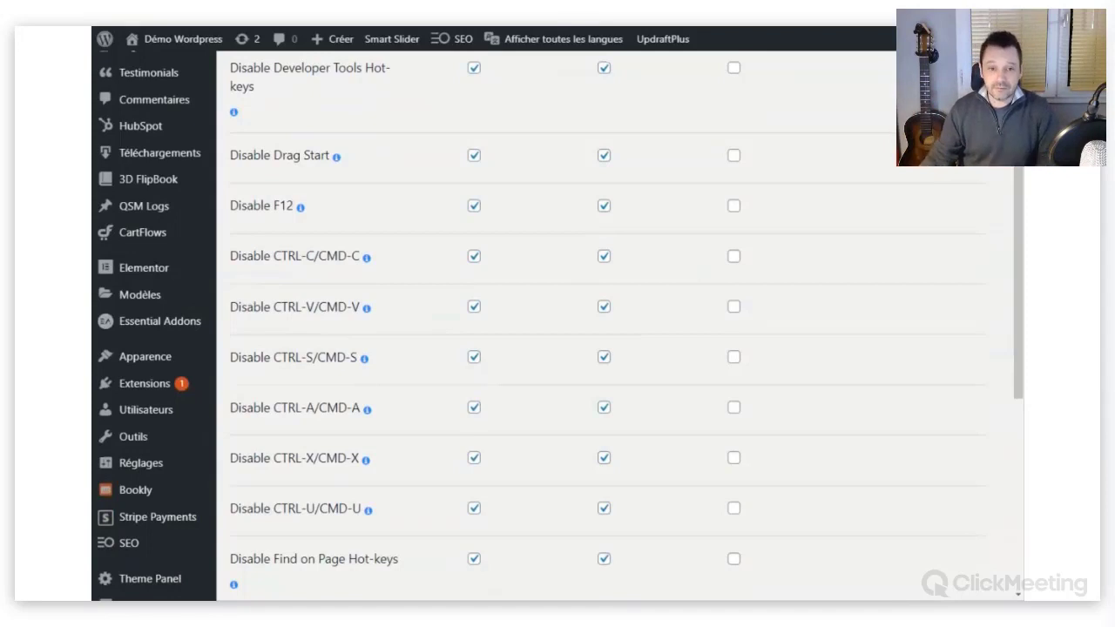
pyautogui.scroll(-2, 423, 266)
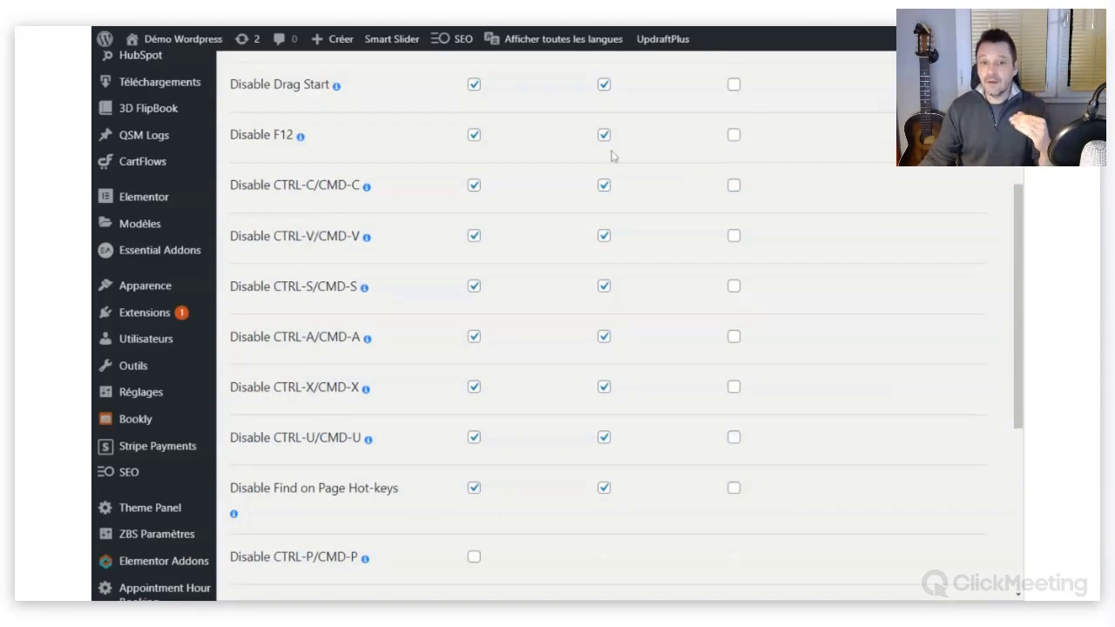
pyautogui.scroll(2, 580, 374)
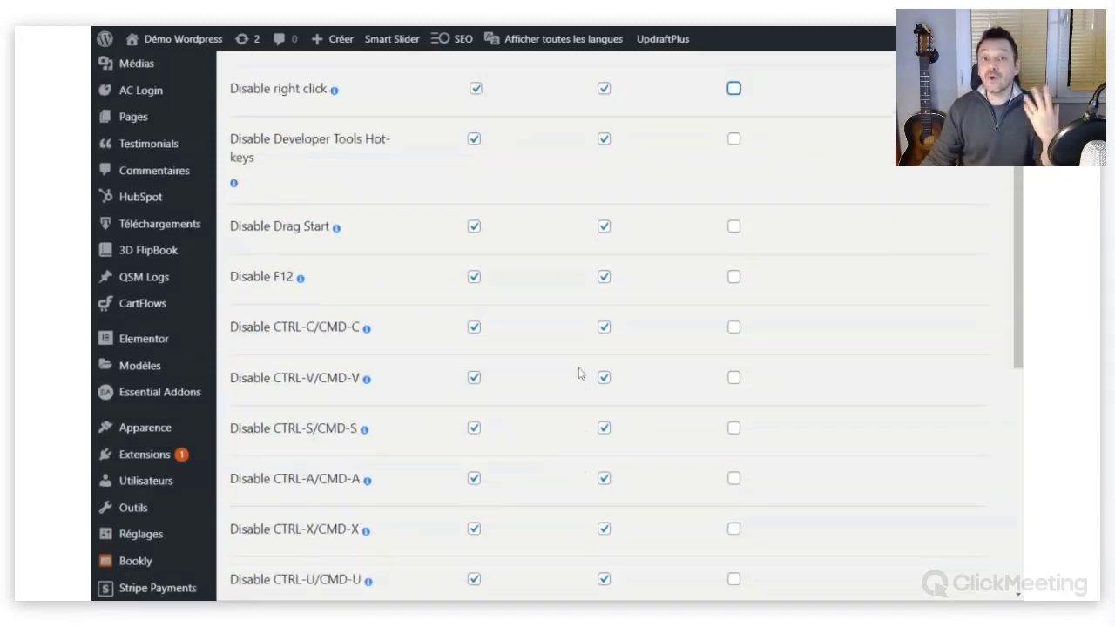
pyautogui.scroll(-5, 579, 374)
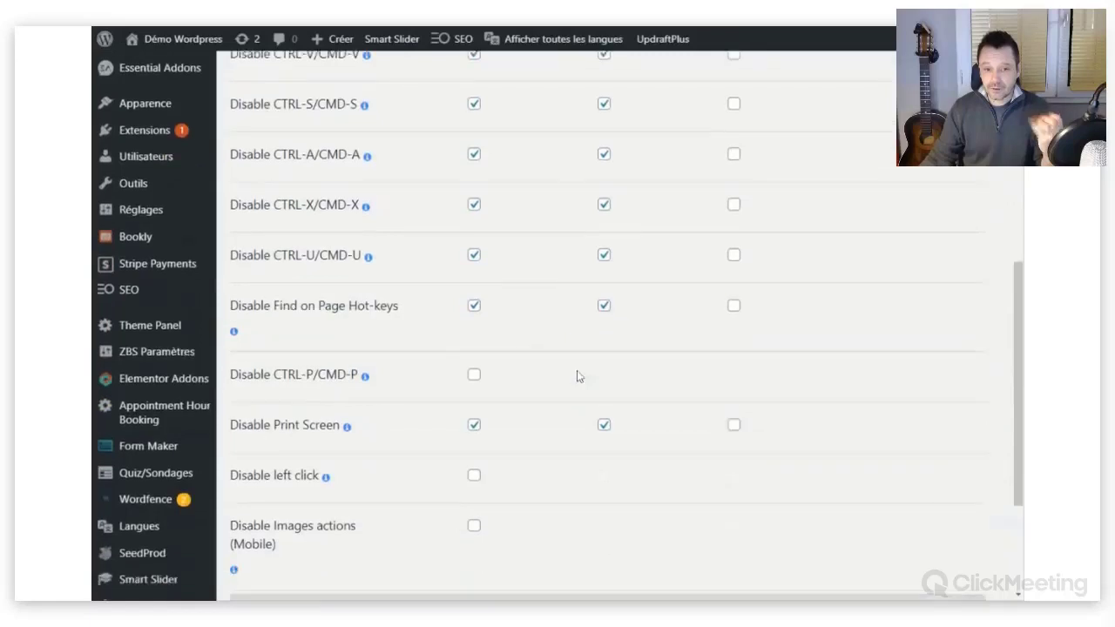
pyautogui.scroll(-3, 577, 377)
pyautogui.scroll(1, 577, 377)
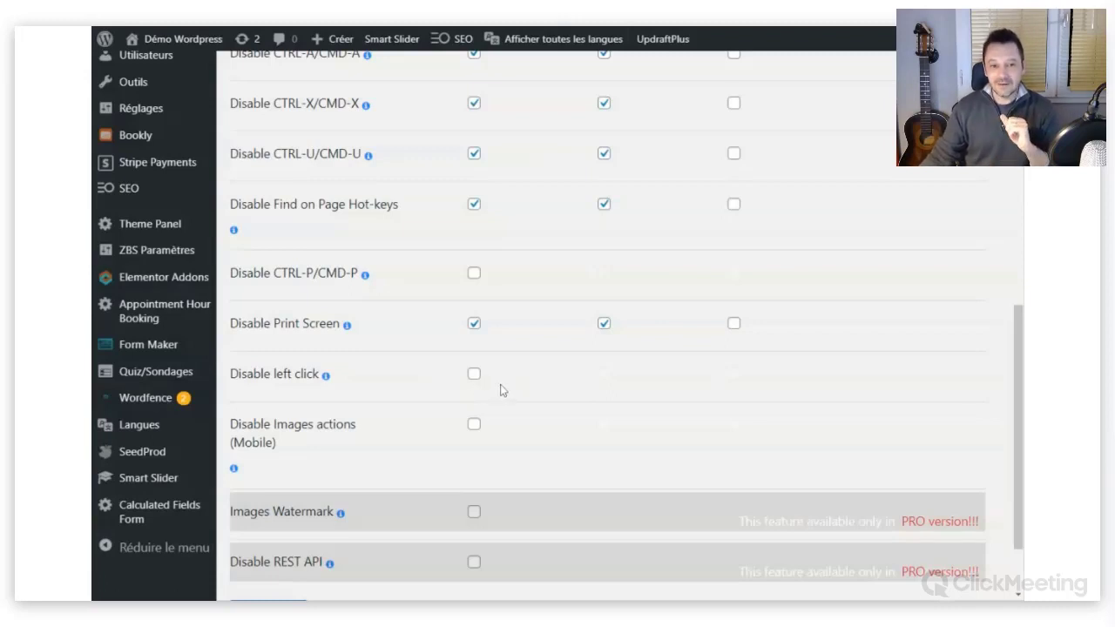
pyautogui.scroll(-1, 500, 389)
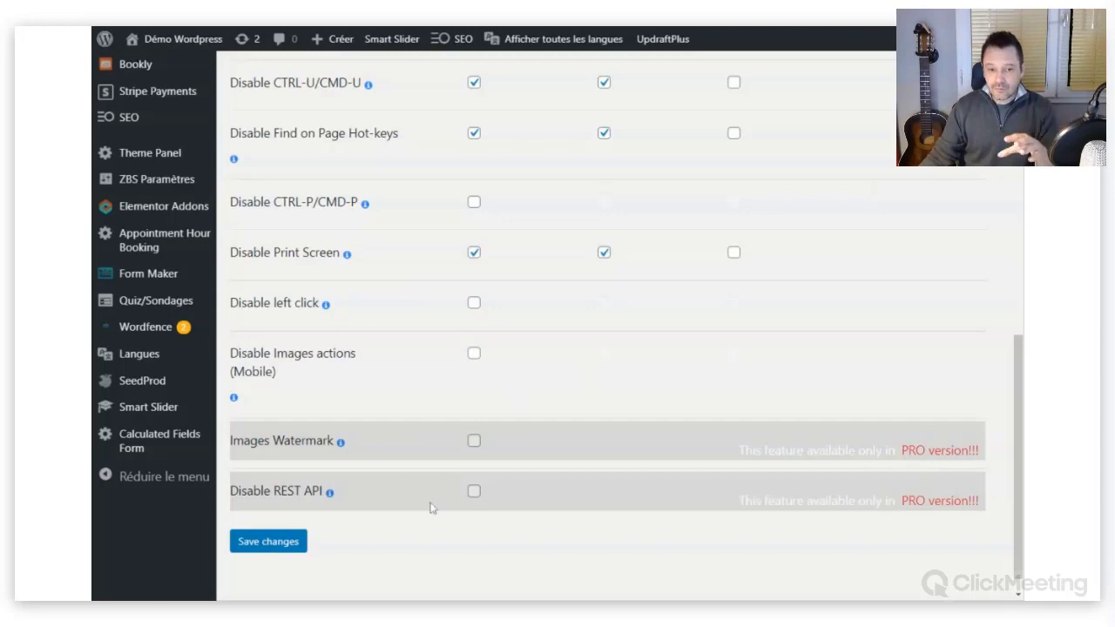
pyautogui.scroll(8, 632, 425)
pyautogui.scroll(1, 624, 428)
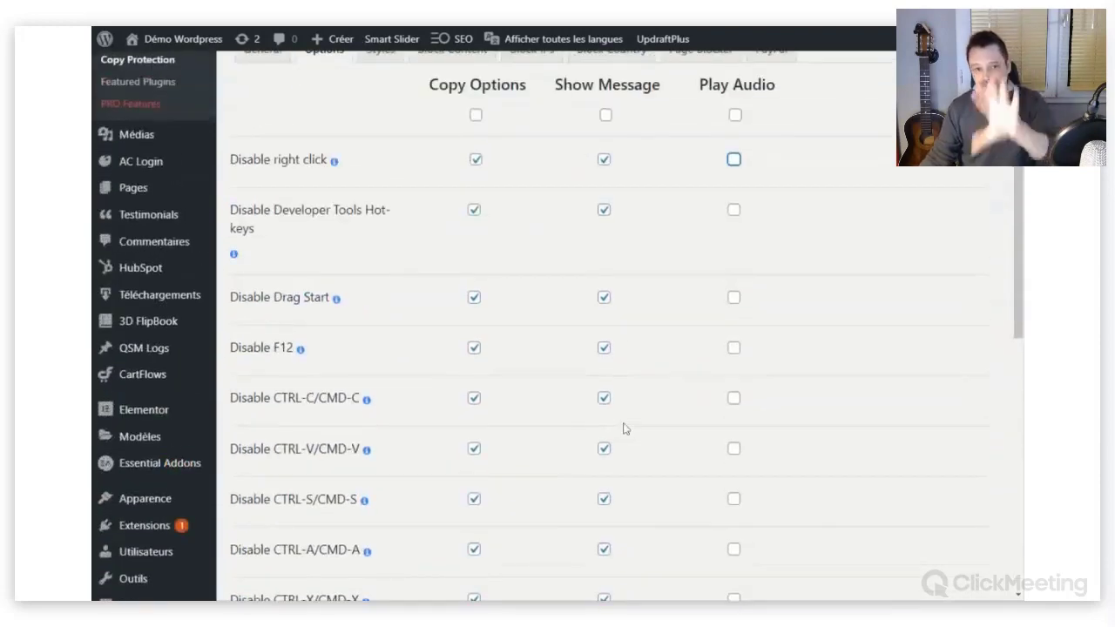
pyautogui.scroll(2, 624, 428)
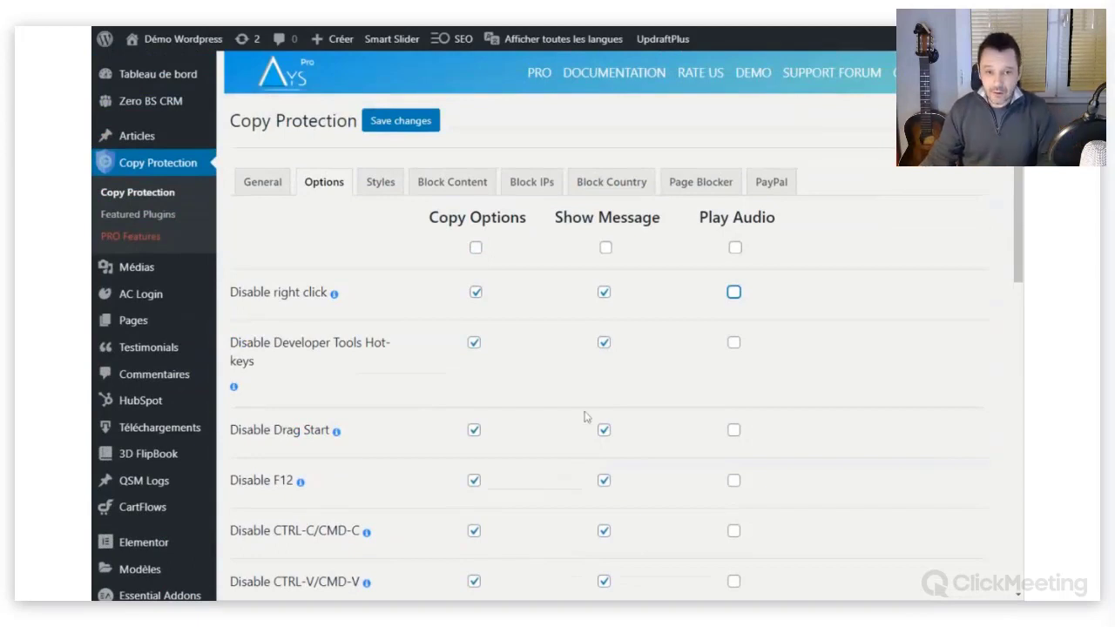
# Save the Copy Protection settings from the General tab and switch to the 'LES RDV WORDPRESS' page.
pyautogui.click(253, 185)
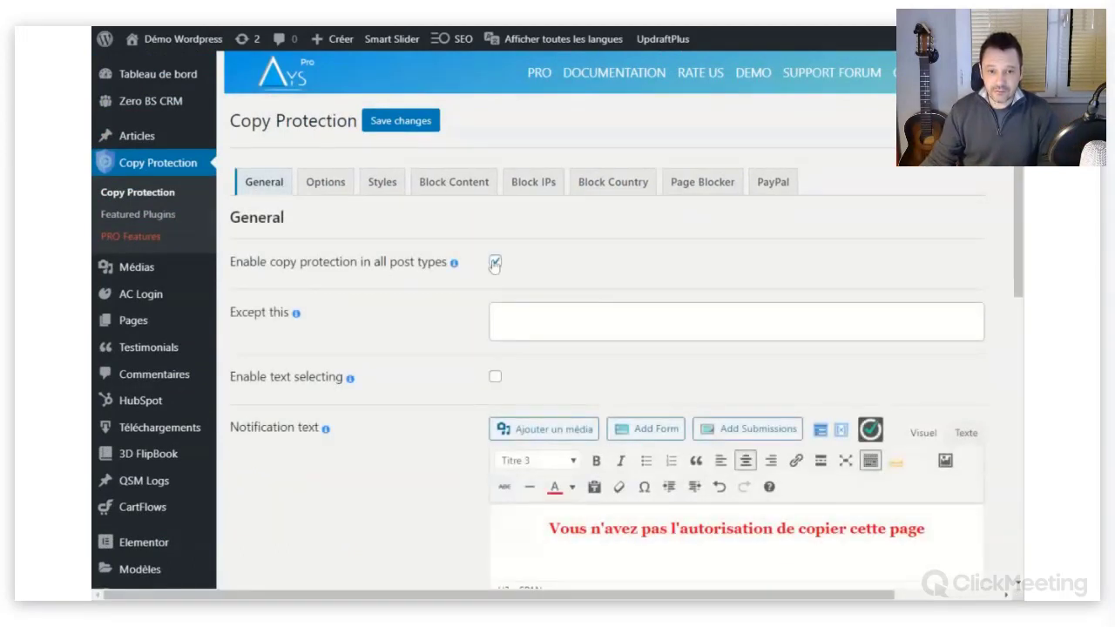
pyautogui.click(413, 126)
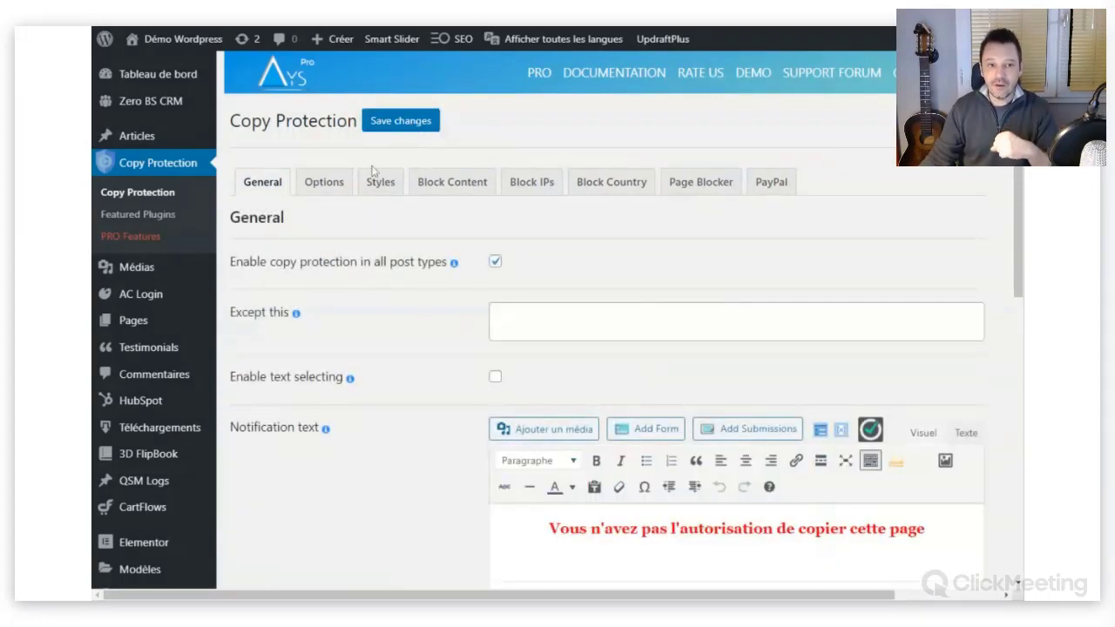
pyautogui.moveTo(190, 43)
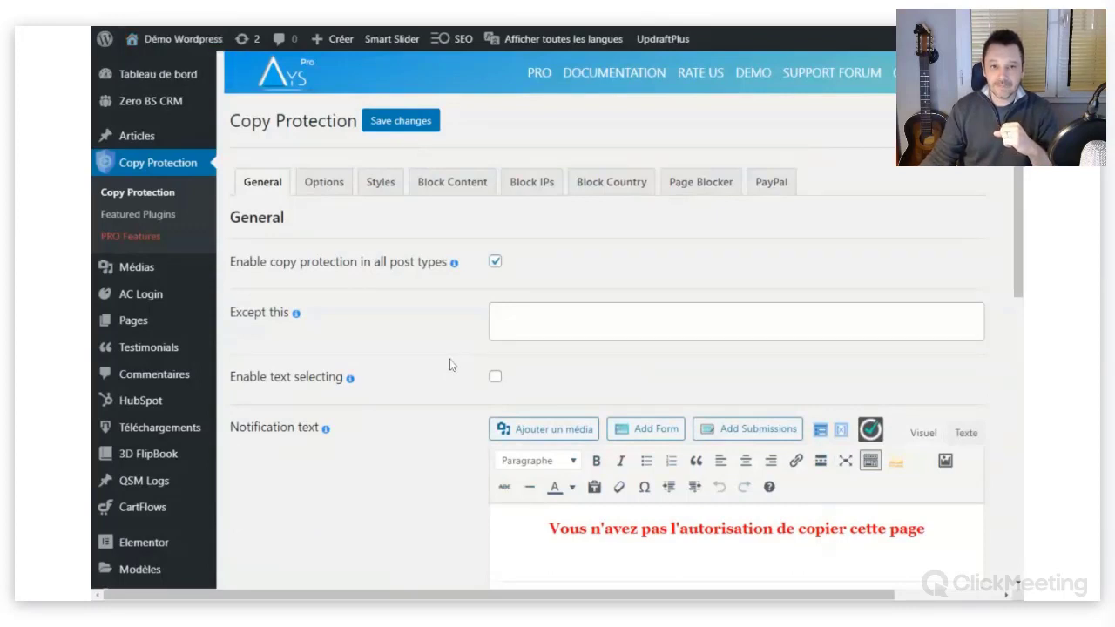
pyautogui.hotkey('ctrl', 'Tab')
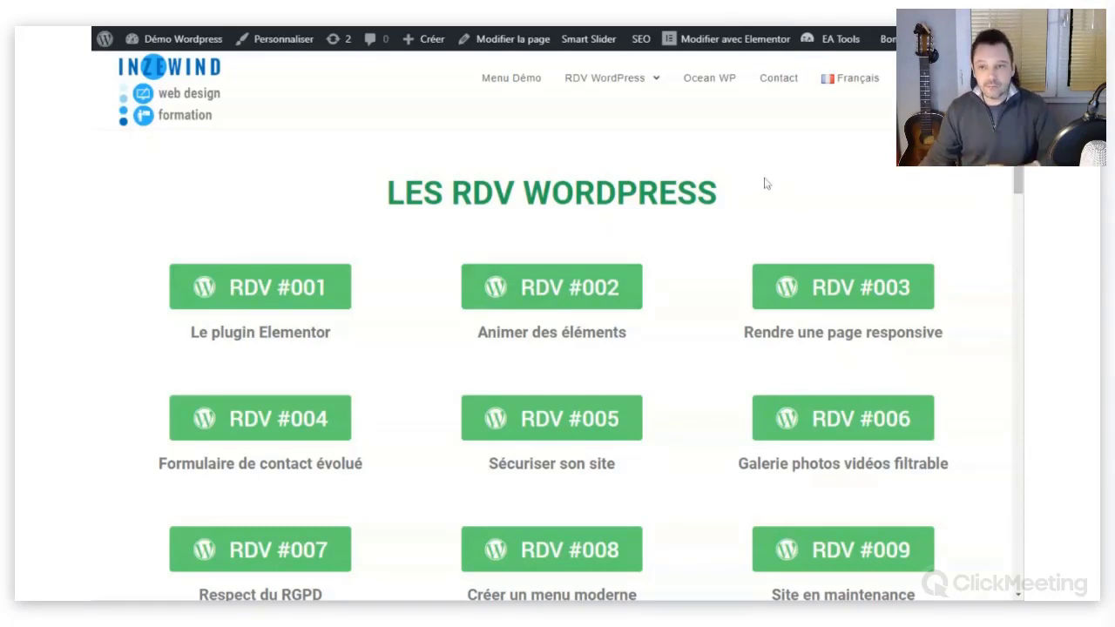
# On an RDV page, right-click the paragraph text to trigger the red no-copy notice.
pyautogui.scroll(-2, 779, 140)
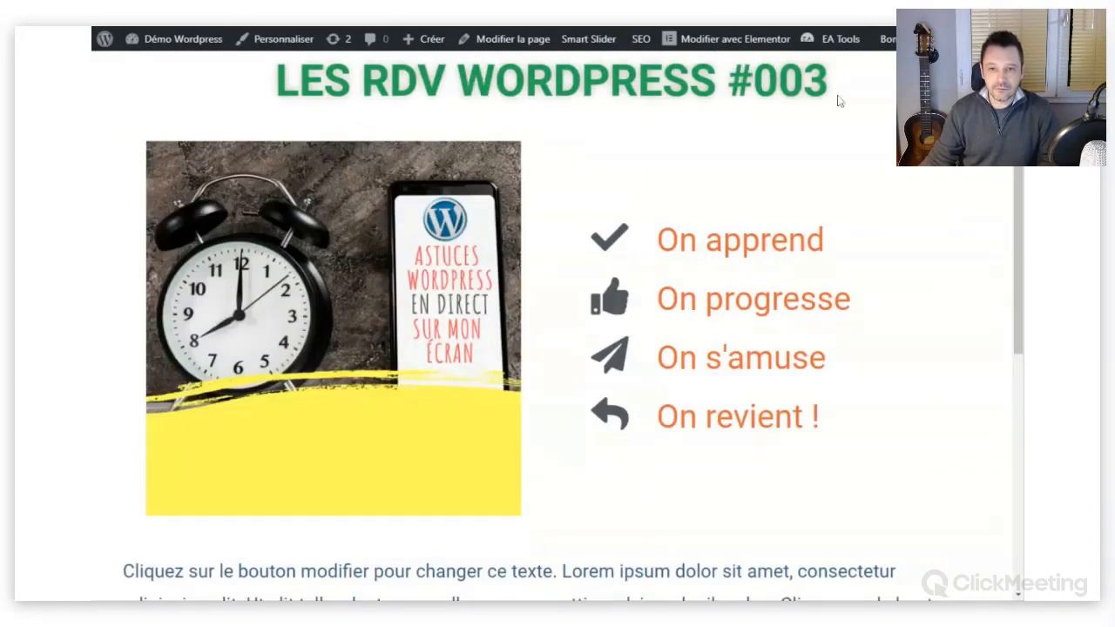
pyautogui.scroll(-3, 499, 163)
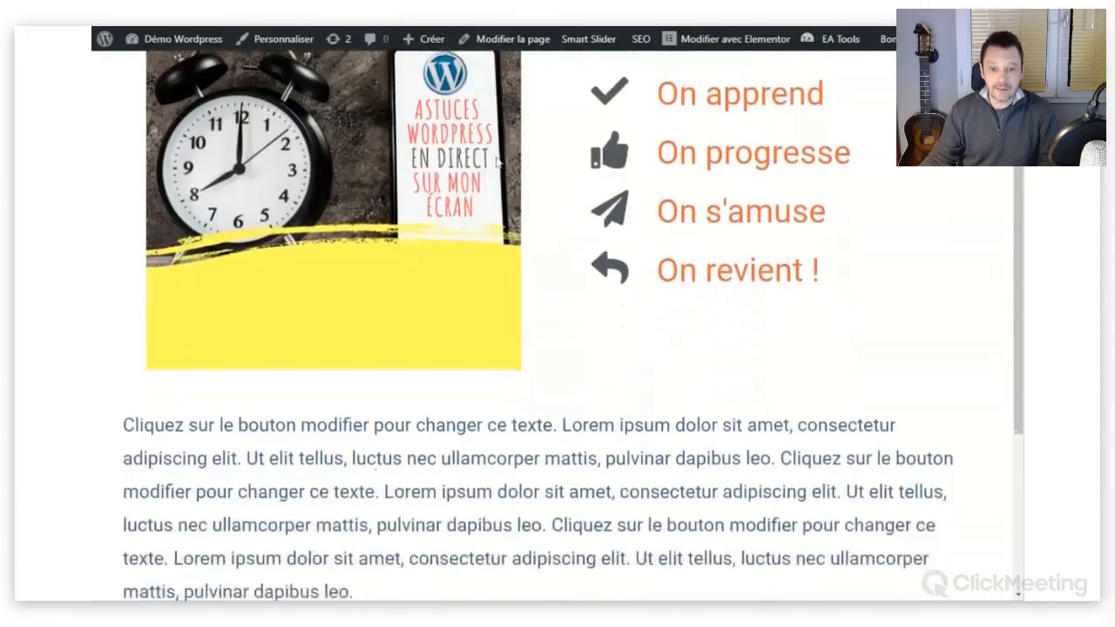
pyautogui.scroll(-2, 499, 164)
pyautogui.scroll(-4, 498, 162)
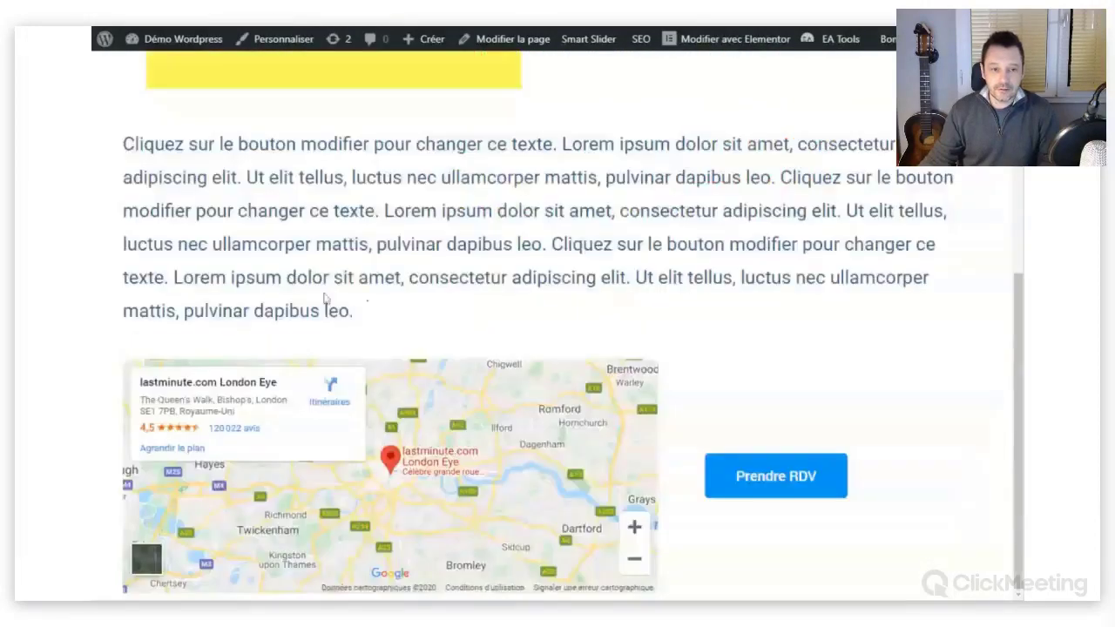
pyautogui.rightClick(474, 148)
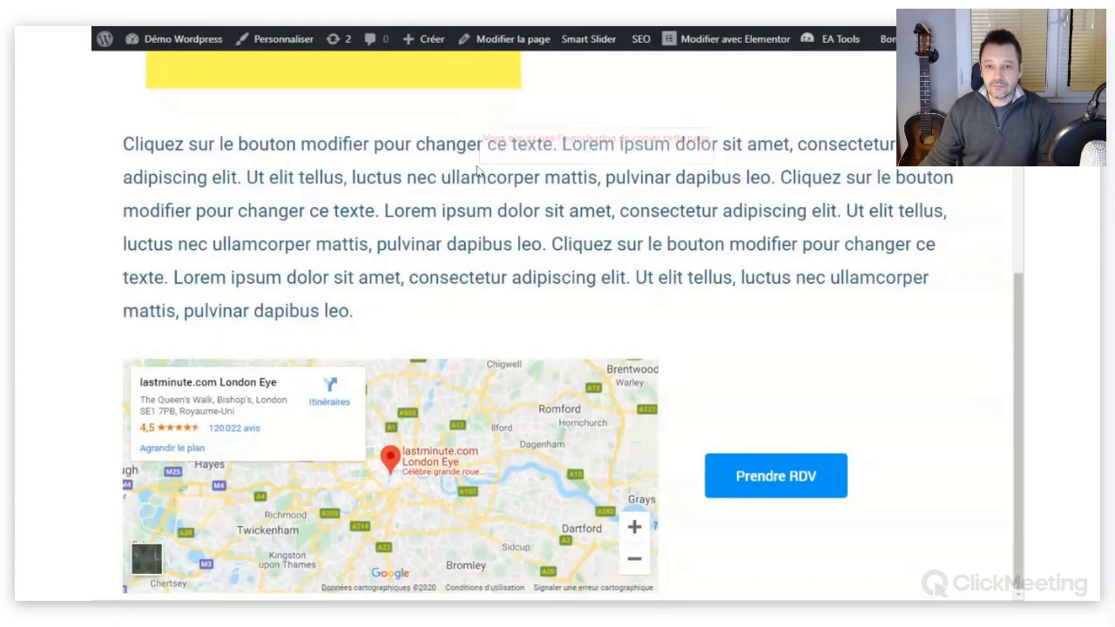
# Right-click the clock image twice to confirm the notice appears there too, then scroll the page.
pyautogui.scroll(4, 410, 297)
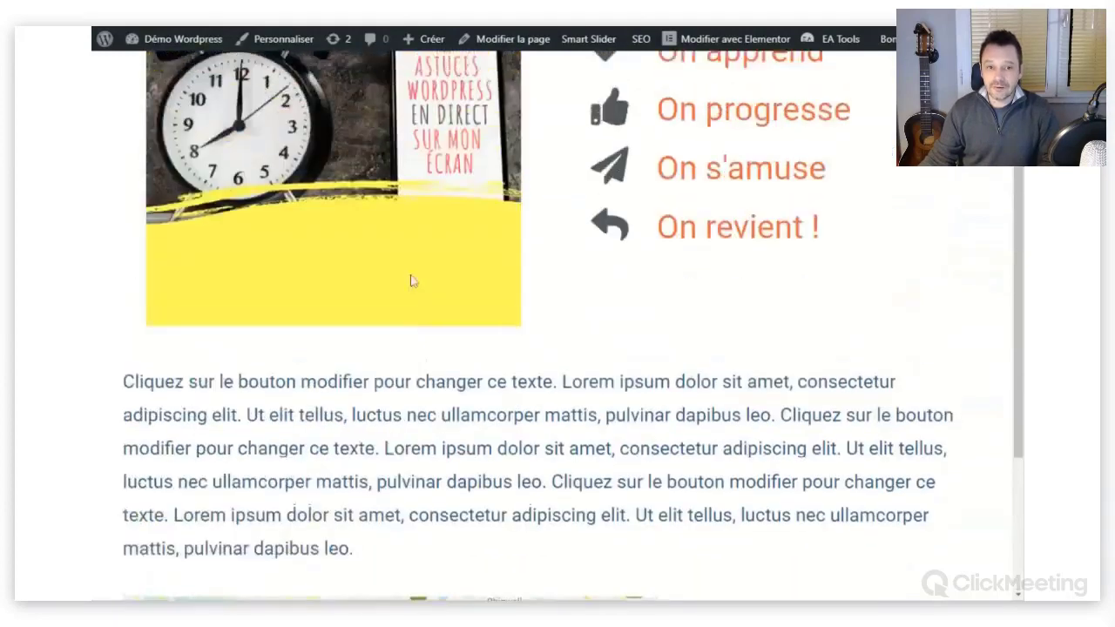
pyautogui.rightClick(380, 219)
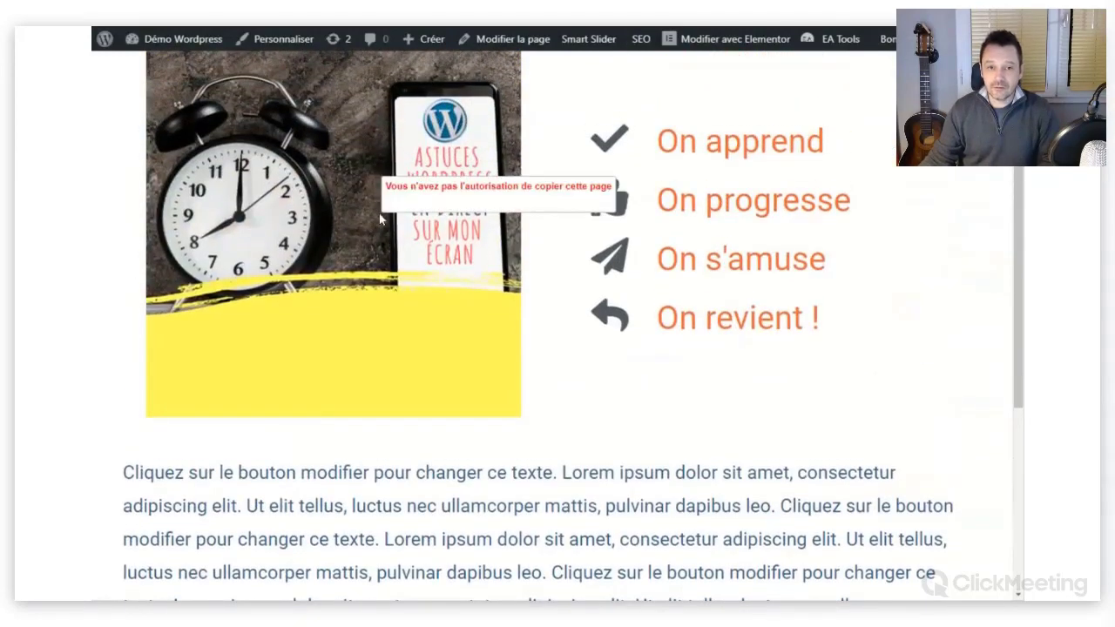
pyautogui.rightClick(359, 226)
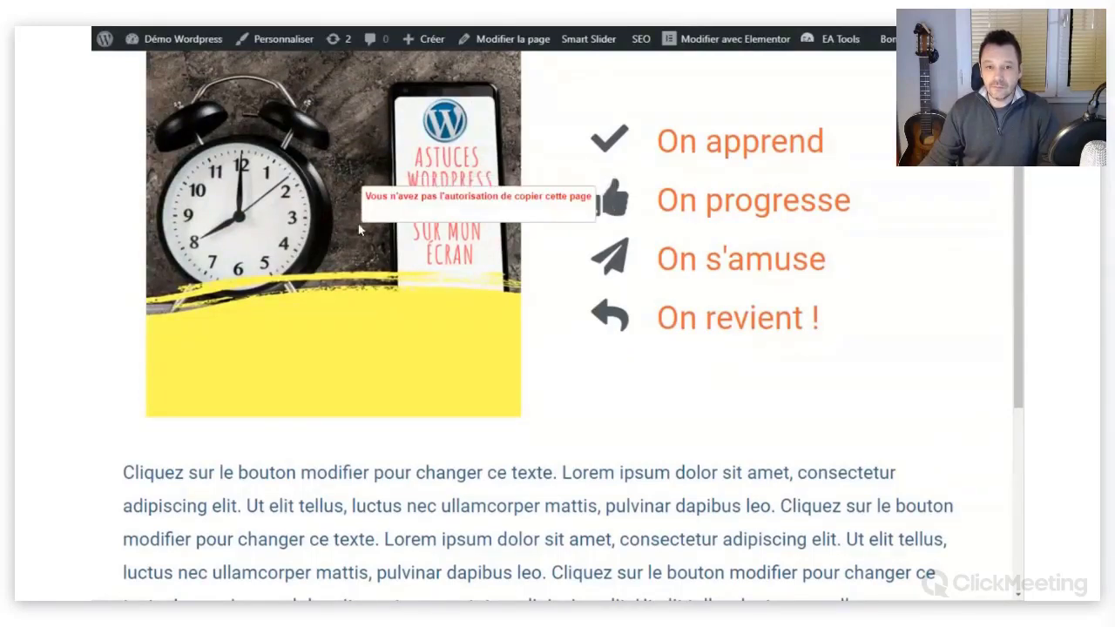
pyautogui.scroll(1, 358, 224)
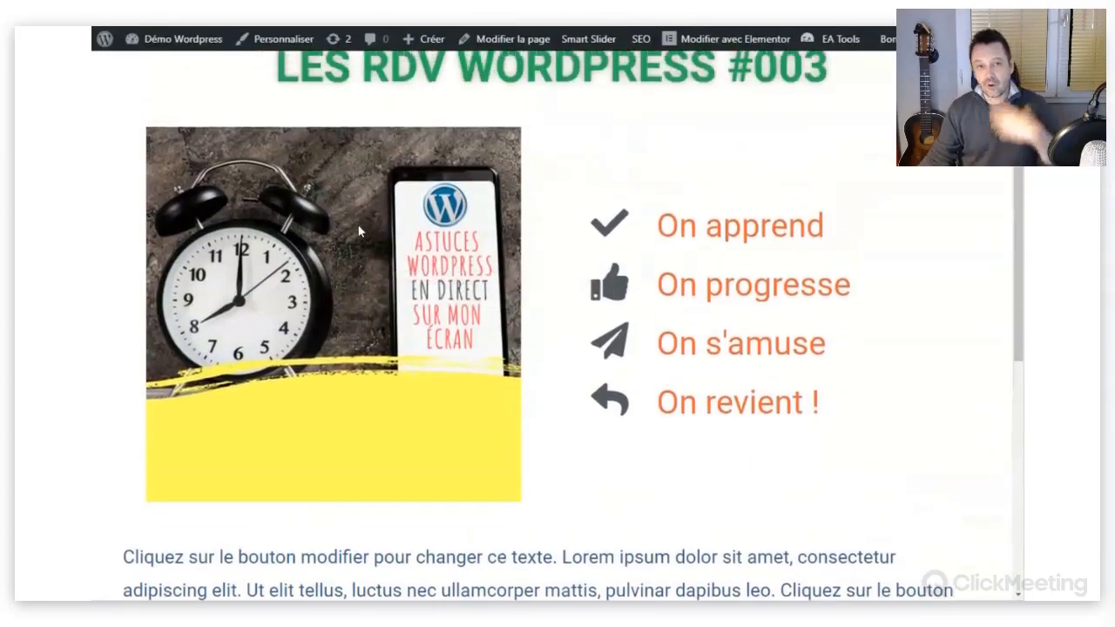
pyautogui.scroll(-1, 363, 228)
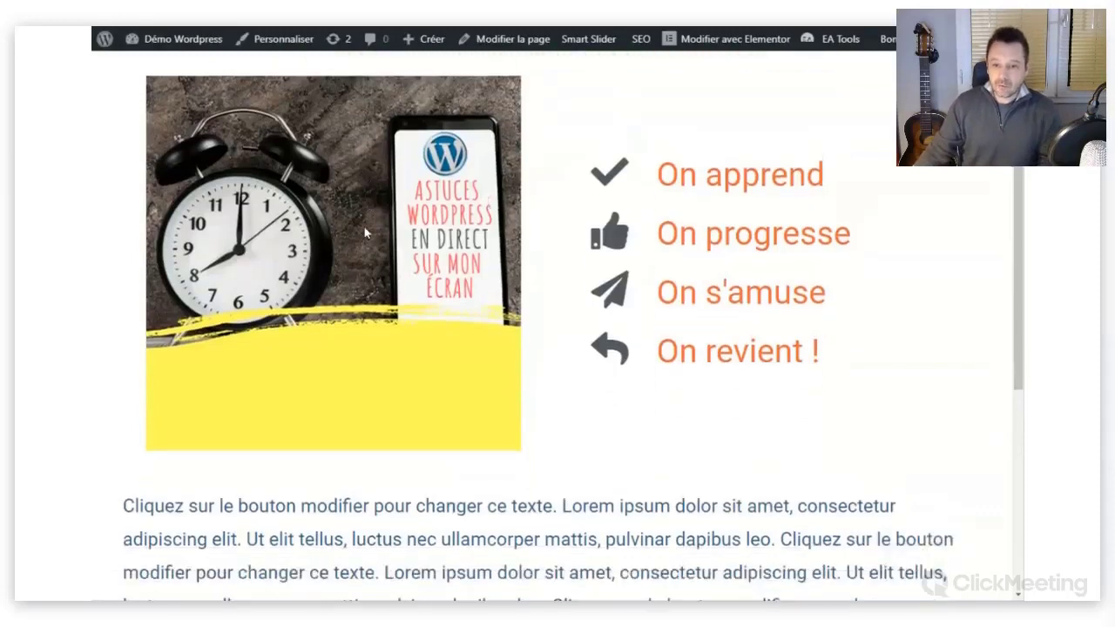
pyautogui.scroll(-3, 366, 233)
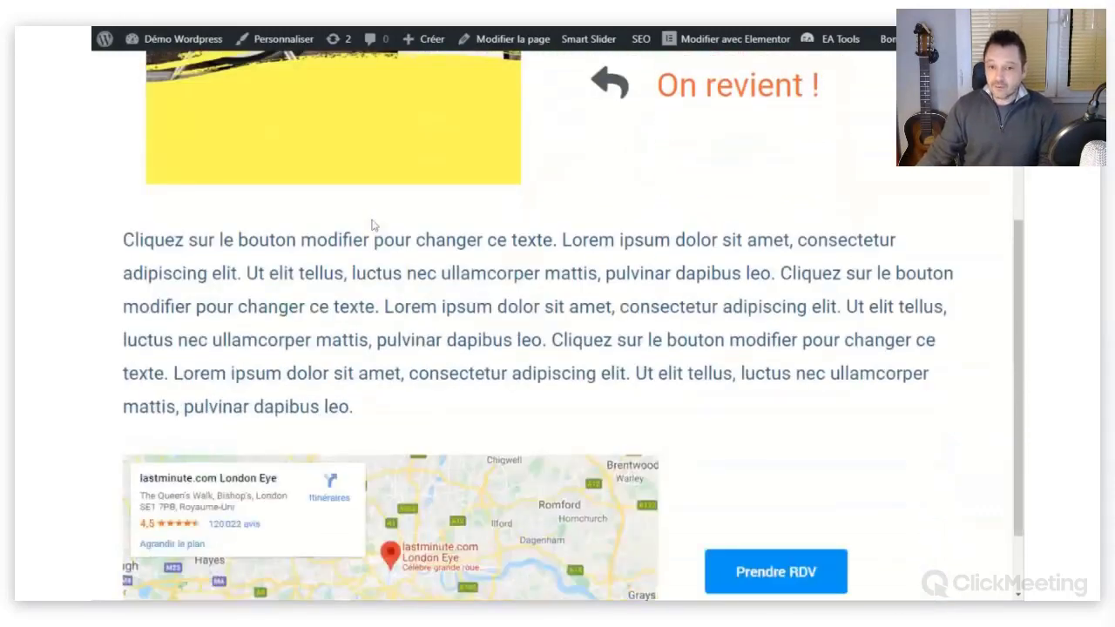
pyautogui.scroll(-1, 372, 225)
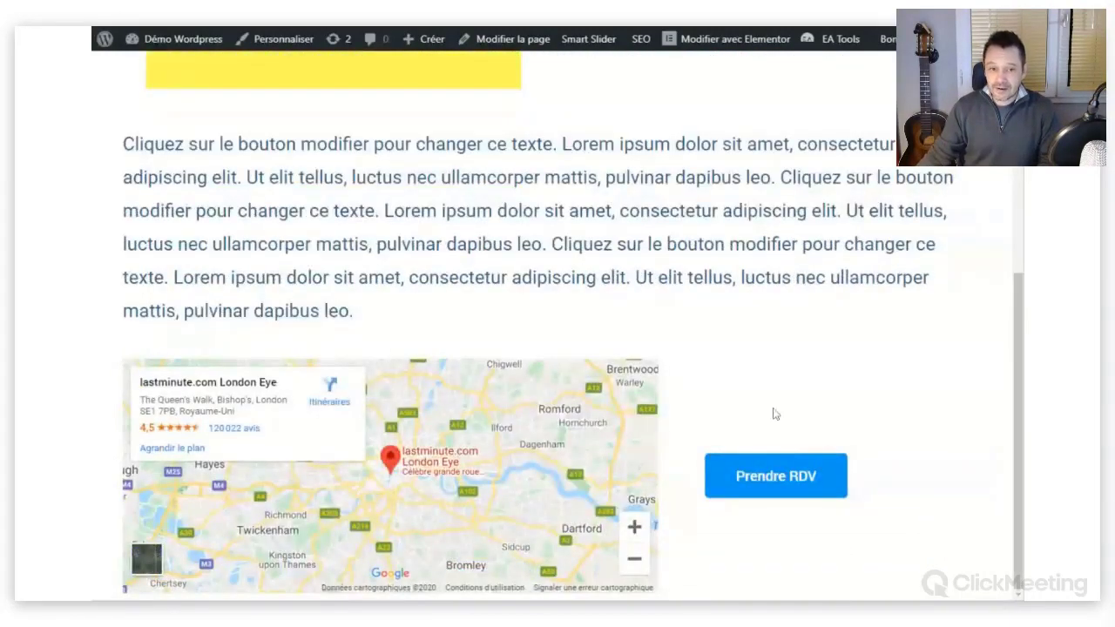
pyautogui.scroll(-2, 495, 366)
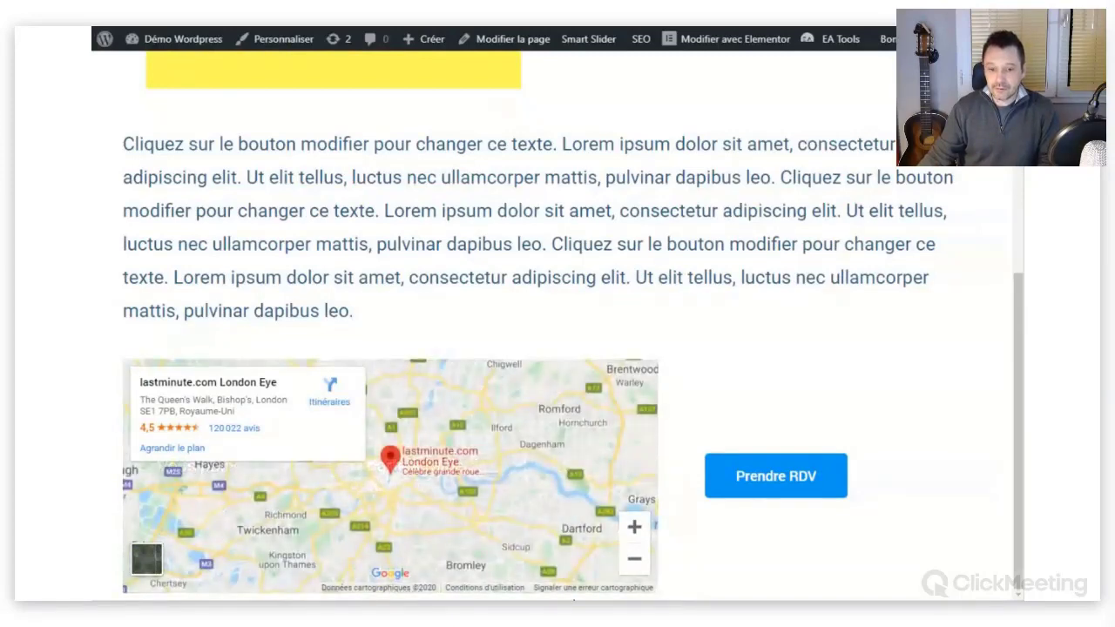
pyautogui.scroll(-1, 494, 429)
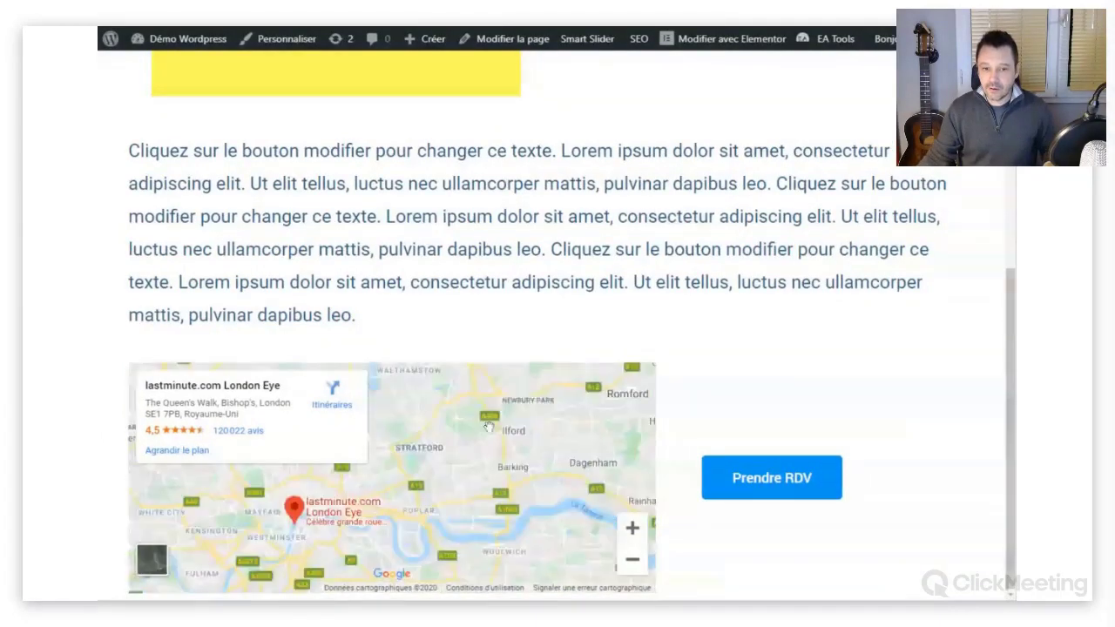
pyautogui.scroll(1, 489, 427)
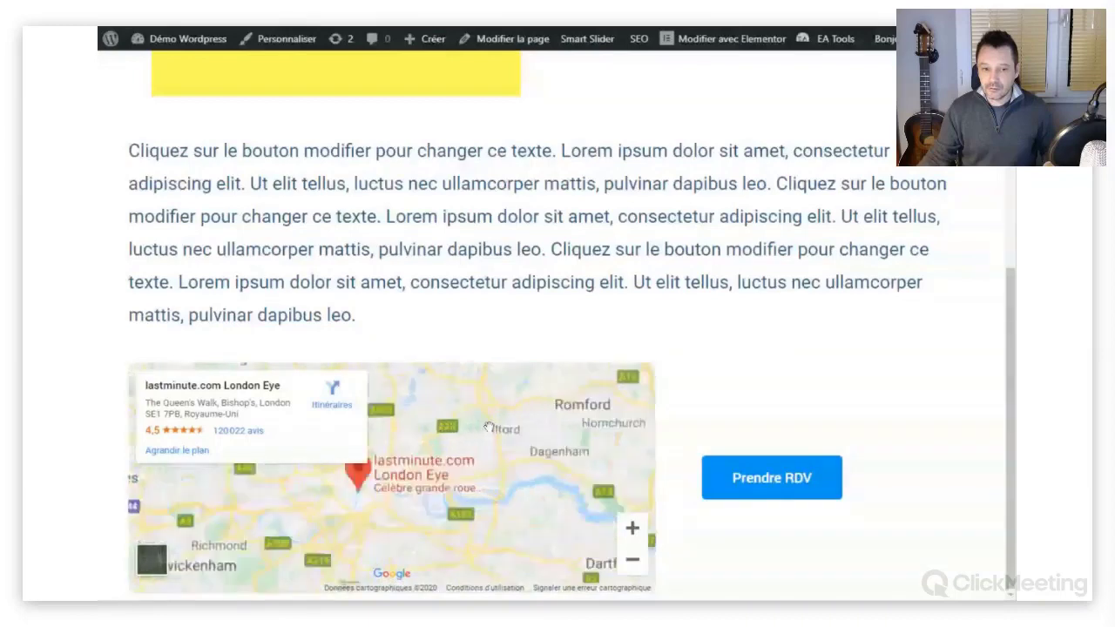
pyautogui.scroll(-1, 489, 427)
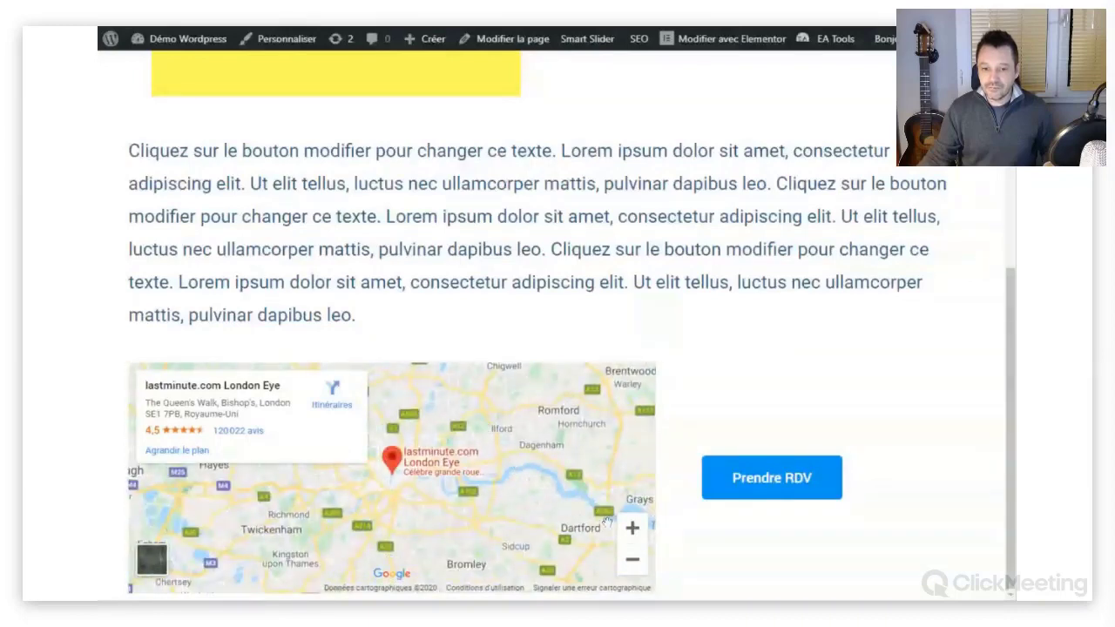
pyautogui.click(633, 528)
pyautogui.click(632, 528)
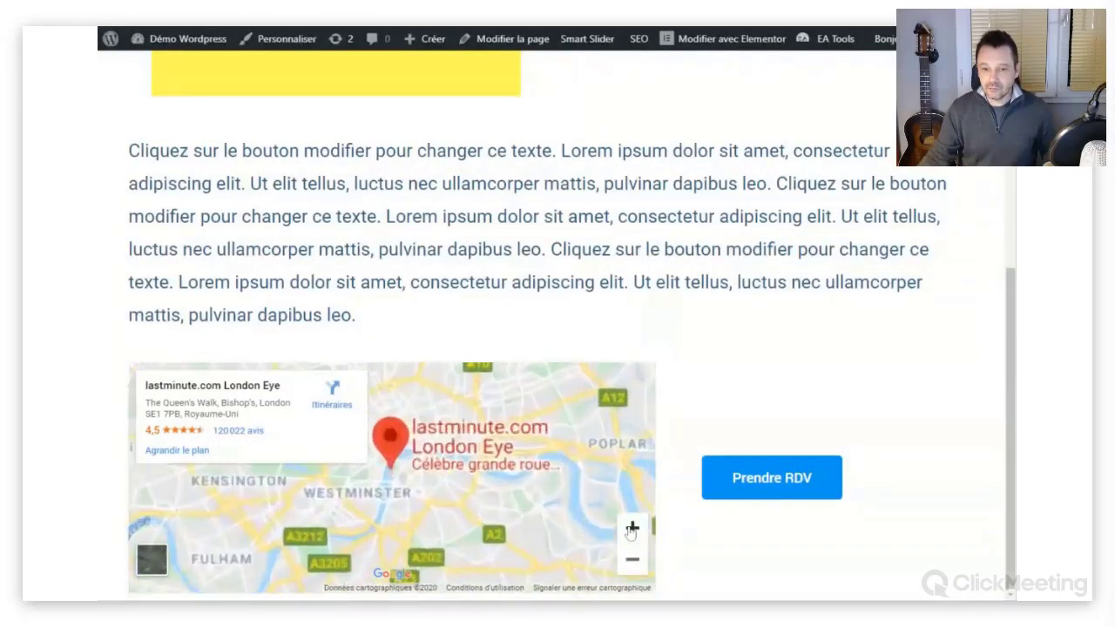
pyautogui.click(633, 560)
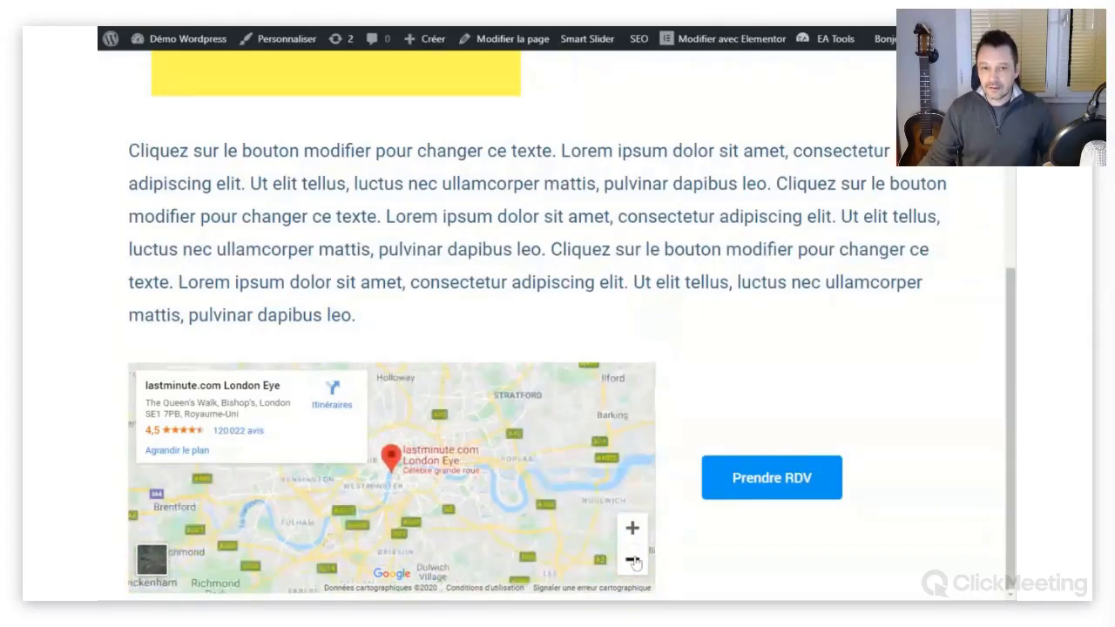
pyautogui.click(634, 560)
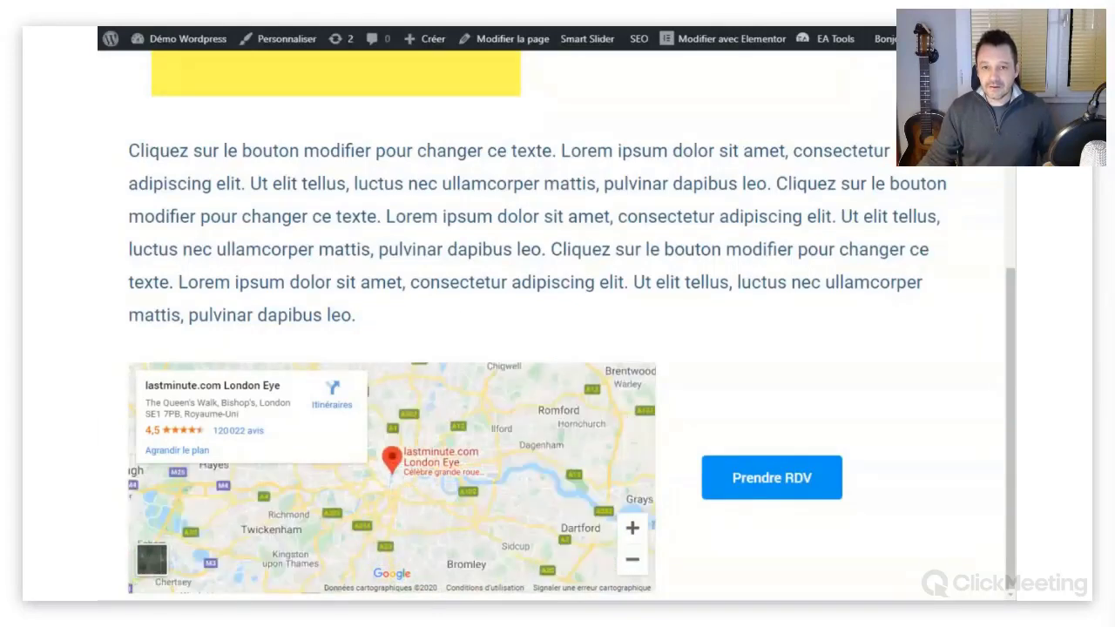
pyautogui.rightClick(452, 300)
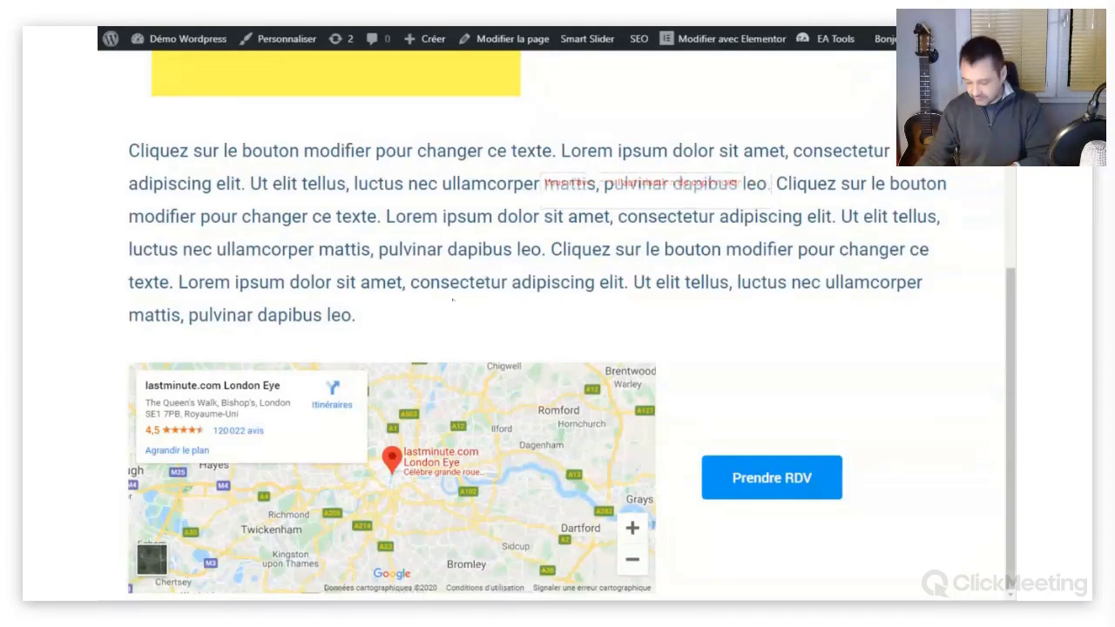
pyautogui.rightClick(453, 300)
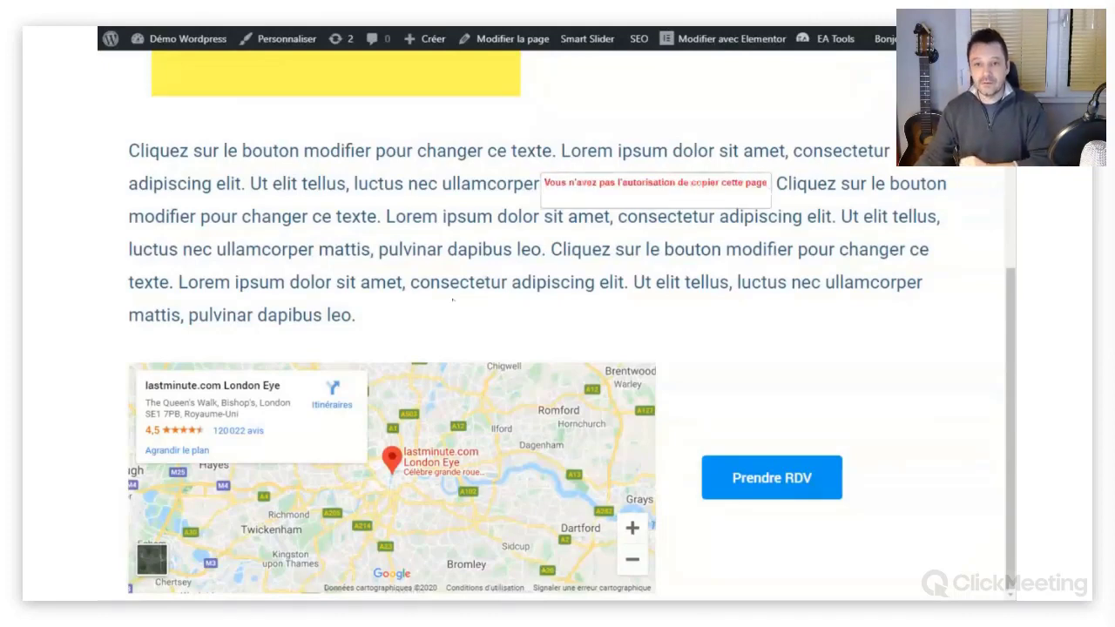
pyautogui.scroll(5, 585, 251)
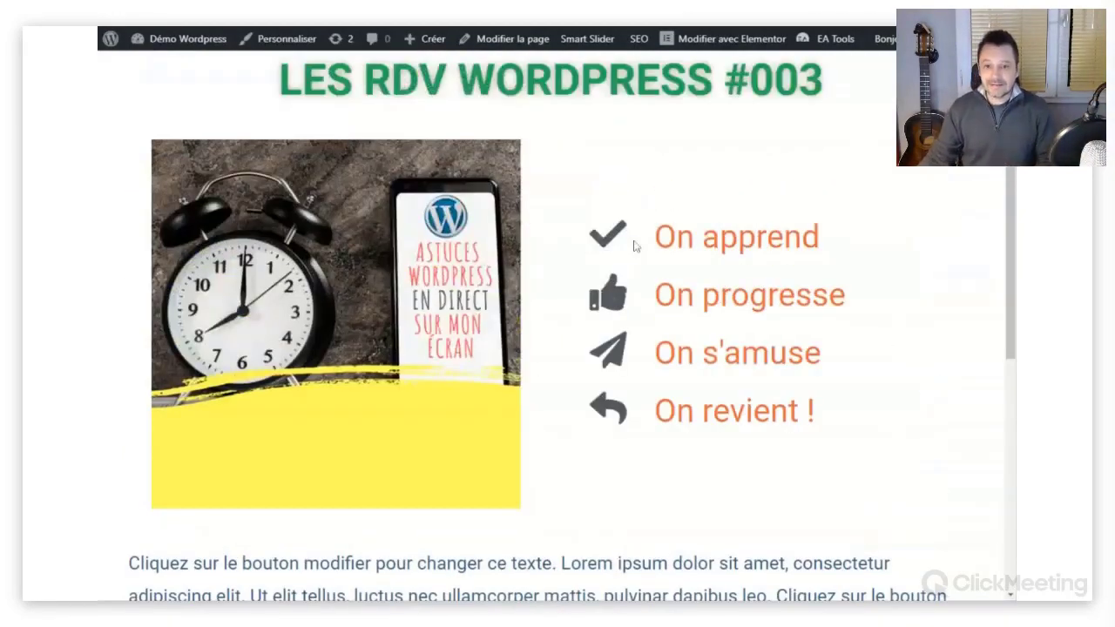
pyautogui.scroll(-5, 635, 249)
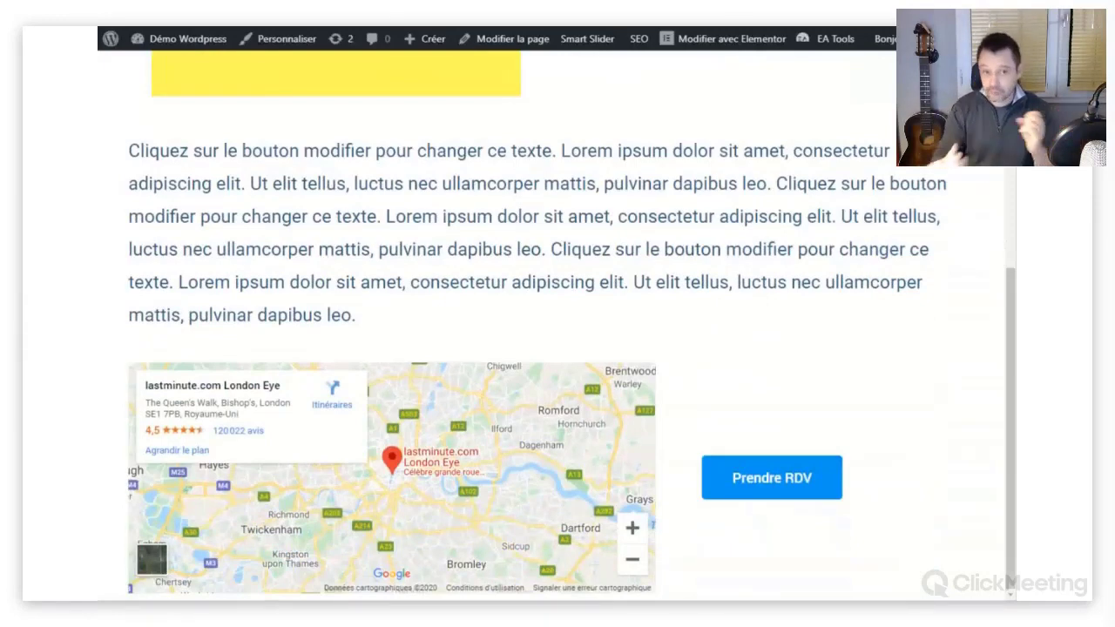
pyautogui.scroll(2, 557, 348)
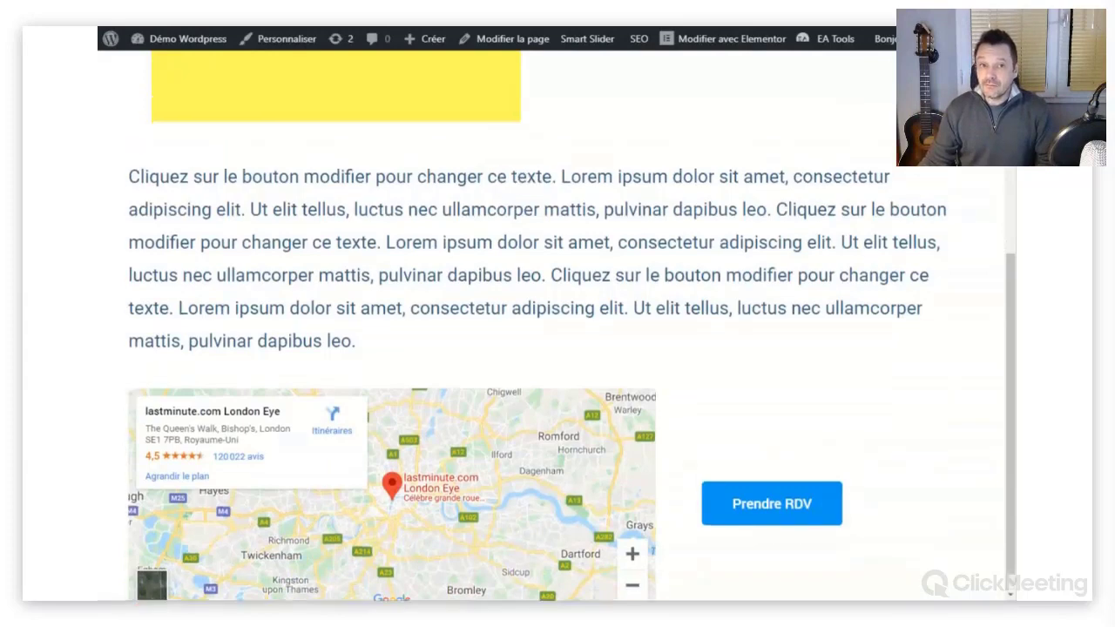
pyautogui.scroll(3, 538, 106)
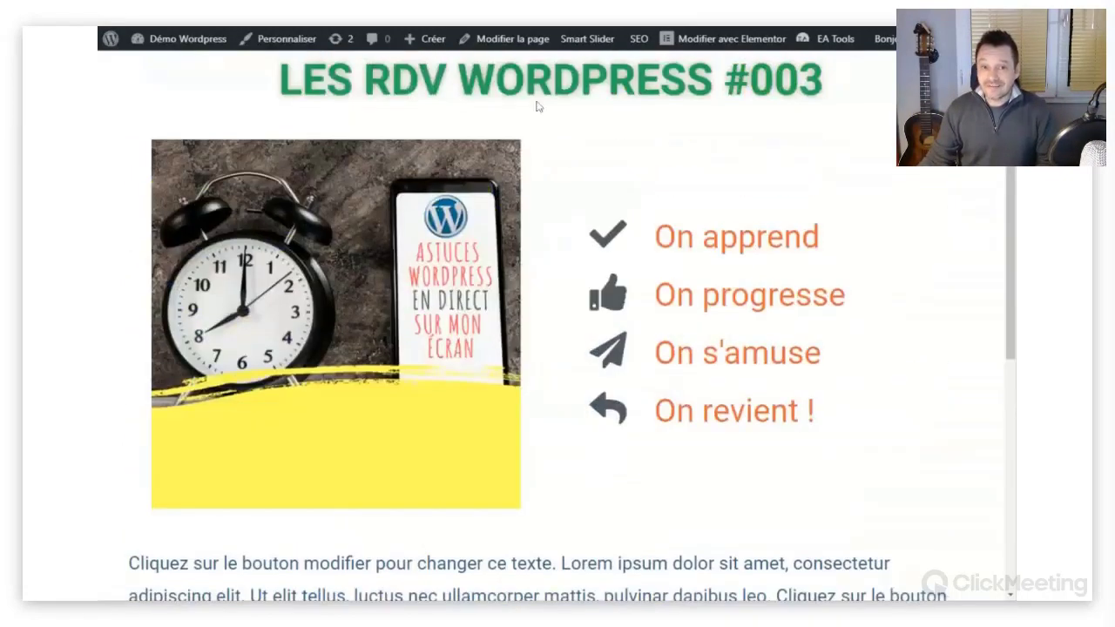